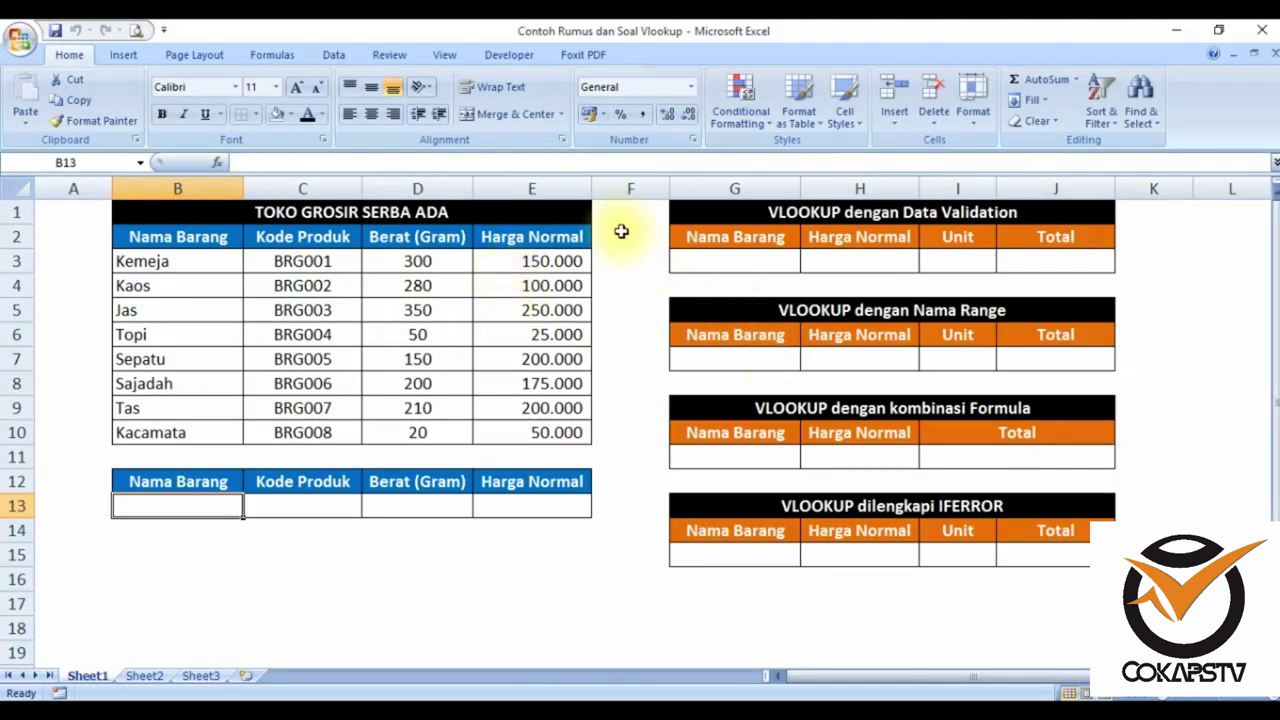
Step: Start a VLOOKUP in C13 using B13 as the lookup value and B3:E10 as the table
{"action": "key", "text": "ctrl+Home"}
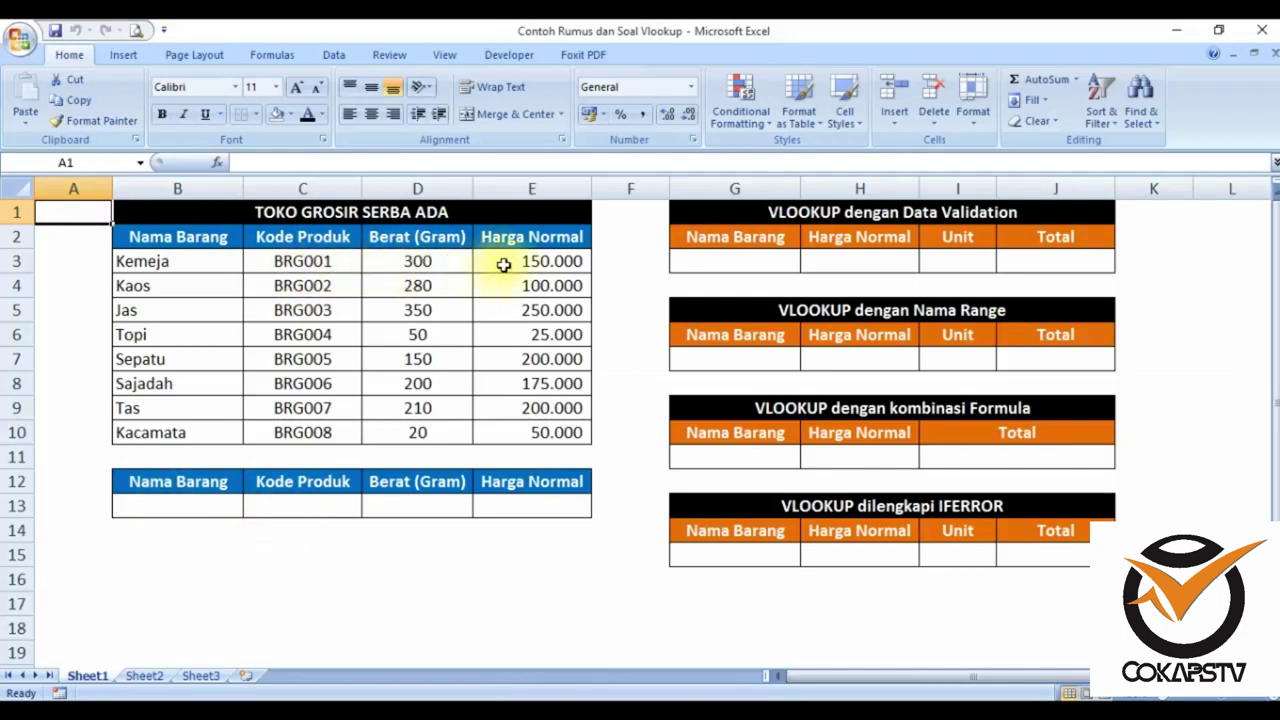
{"action": "left_click", "coordinate": [264, 499]}
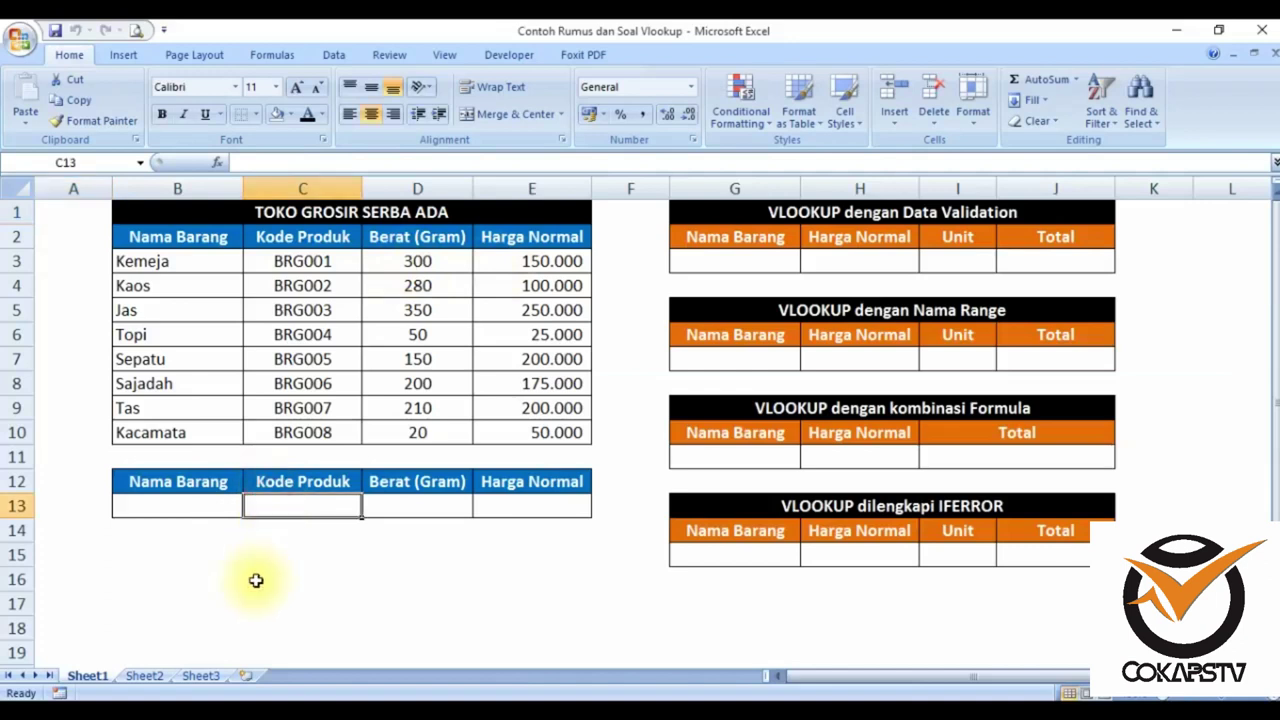
{"action": "type", "text": "="}
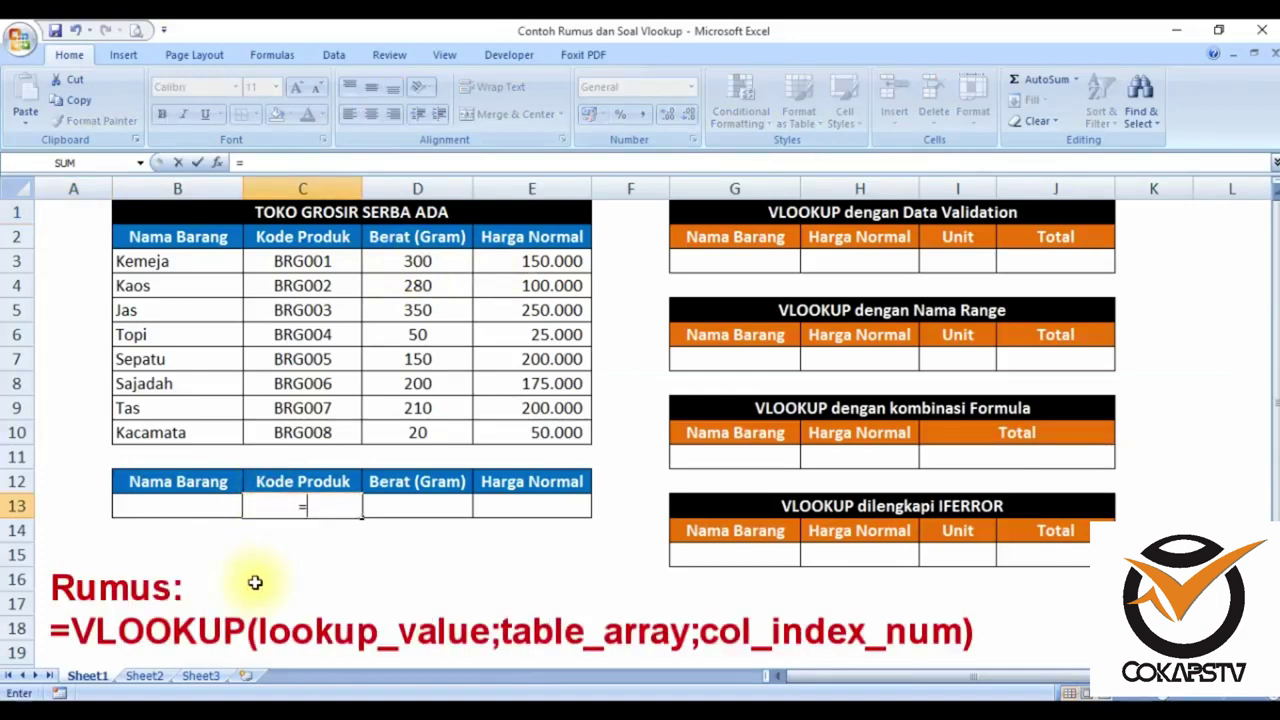
{"action": "type", "text": "vl"}
{"action": "key", "text": "Tab"}
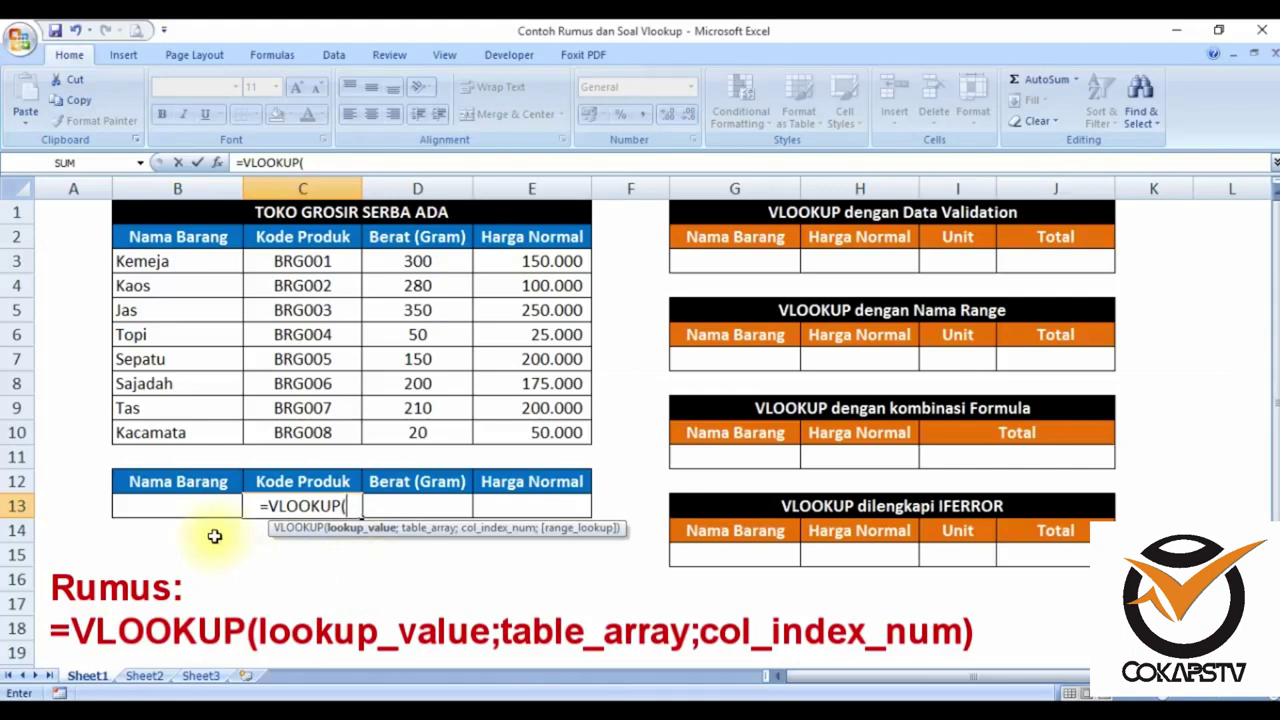
{"action": "left_click", "coordinate": [160, 505]}
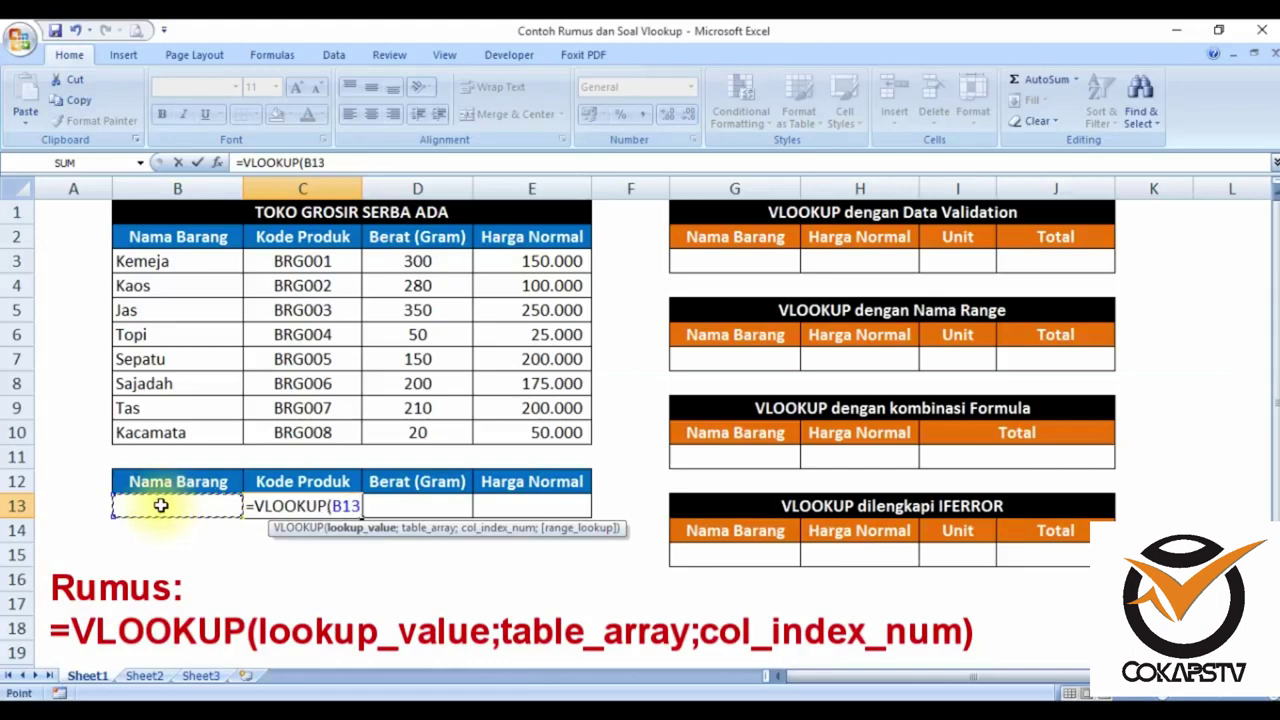
{"action": "type", "text": ";"}
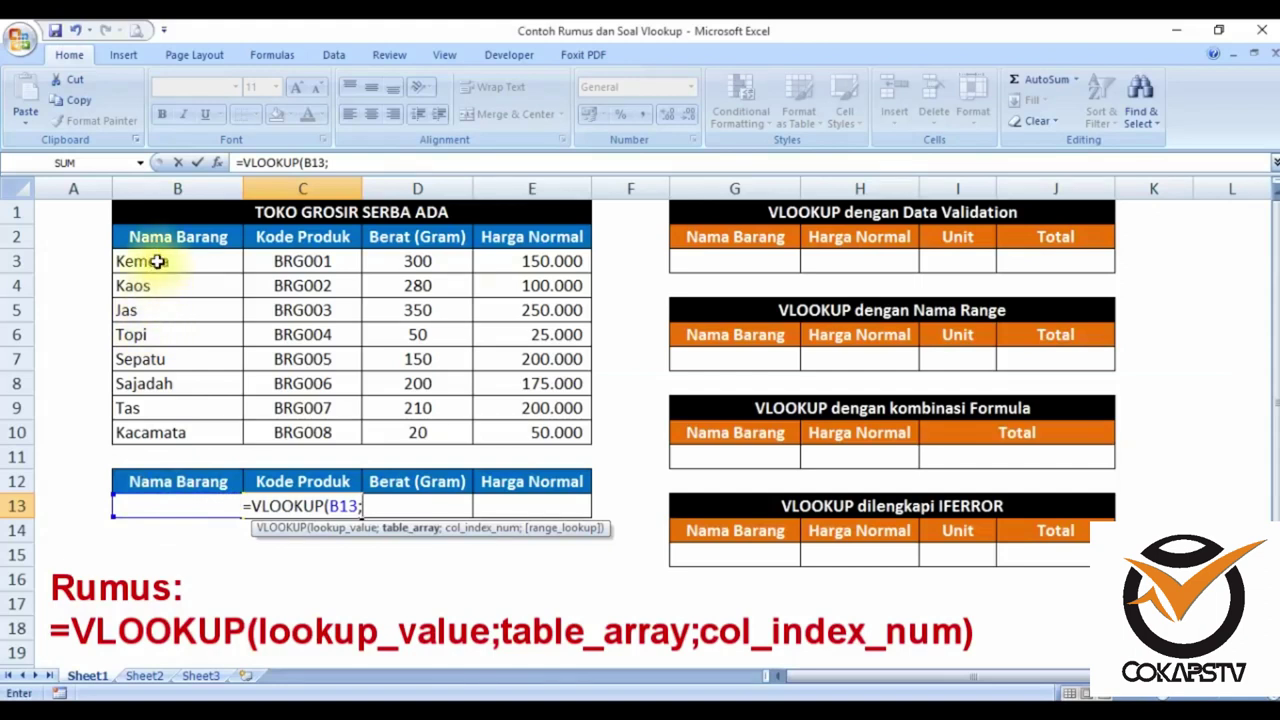
{"action": "left_click_drag", "start_coordinate": [157, 261], "coordinate": [536, 432]}
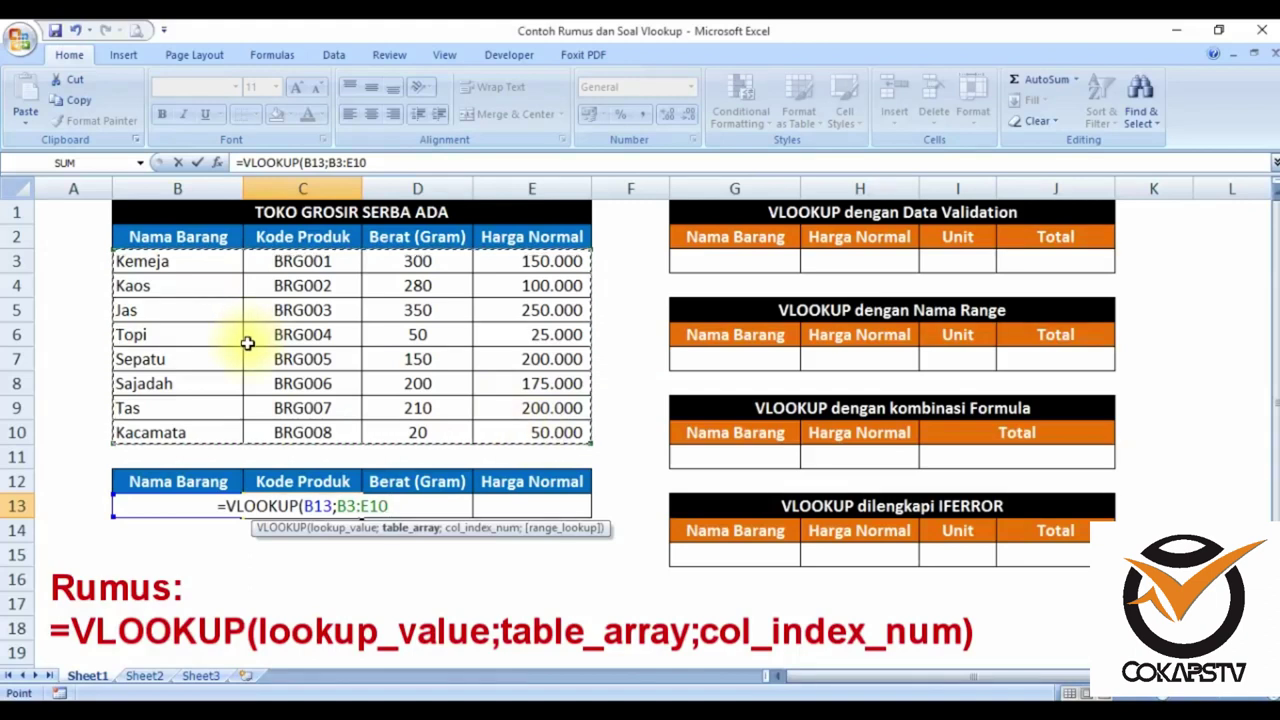
Step: Finish the C13 formula with column 2 and FALSE for an exact match: =VLOOKUP(B13;B3:E10;2;FALSE)
{"action": "type", "text": ";"}
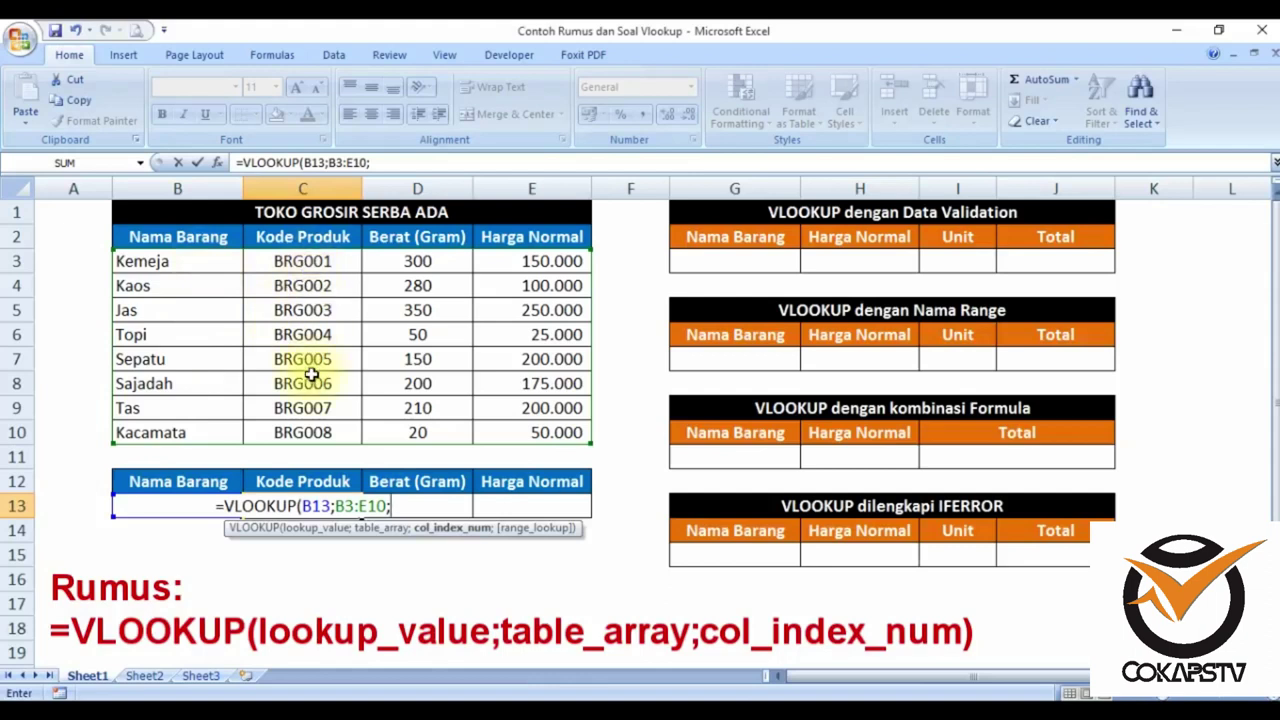
{"action": "type", "text": "2;"}
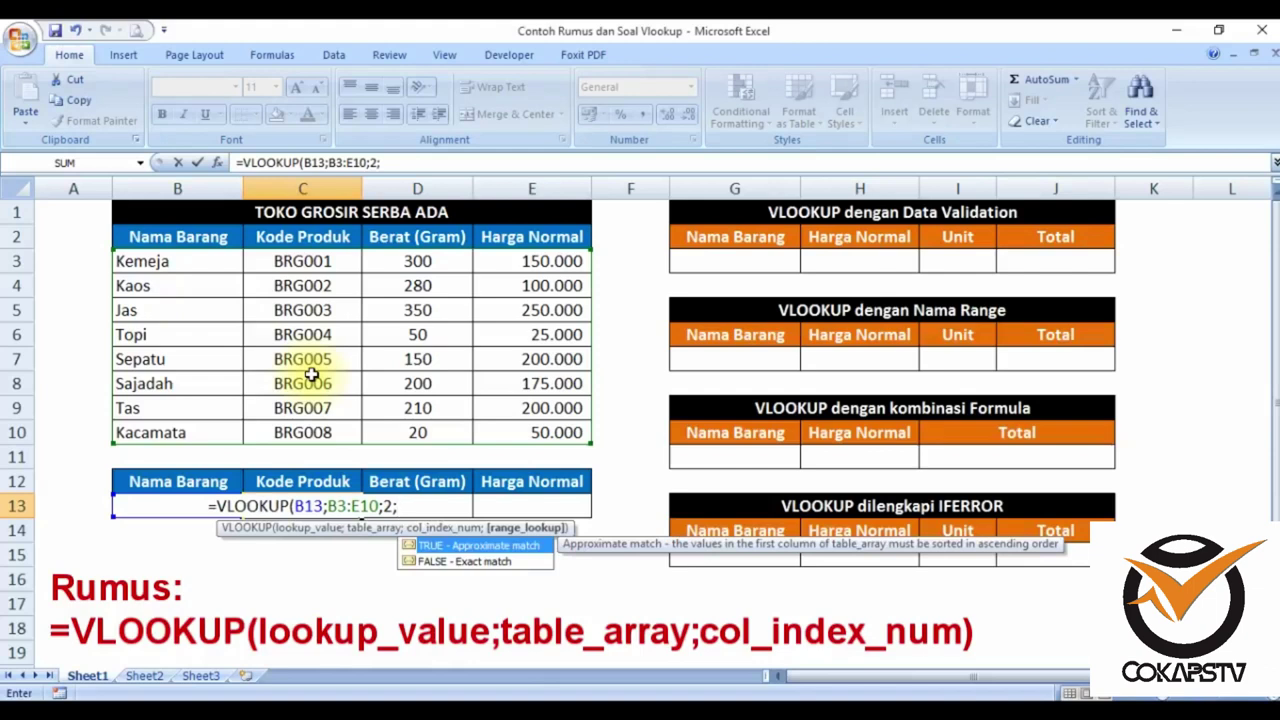
{"action": "type", "text": "0"}
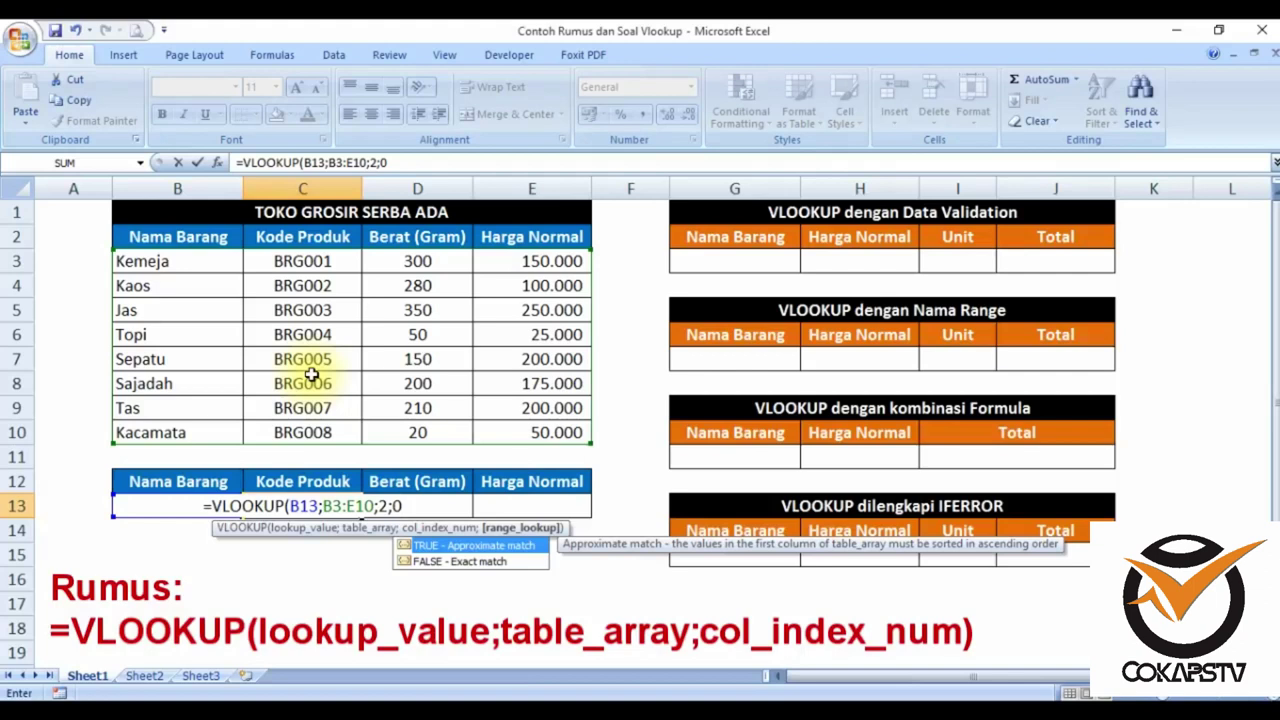
{"action": "key", "text": "BackSpace"}
{"action": "type", "text": "false"}
{"action": "key", "text": "BackSpace"}
{"action": "key", "text": "BackSpace"}
{"action": "key", "text": "BackSpace"}
{"action": "type", "text": "TRUE"}
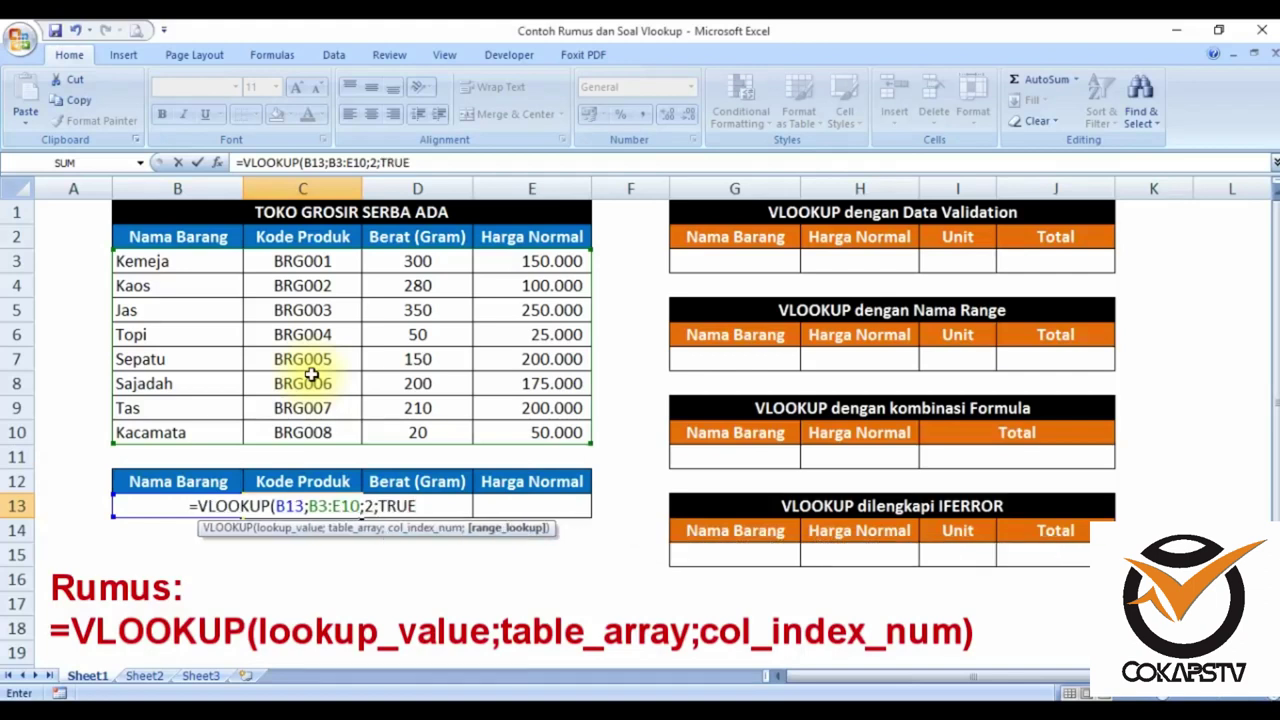
{"action": "key", "text": "BackSpace"}
{"action": "key", "text": "BackSpace"}
{"action": "key", "text": "BackSpace"}
{"action": "key", "text": "BackSpace"}
{"action": "type", "text": "false"}
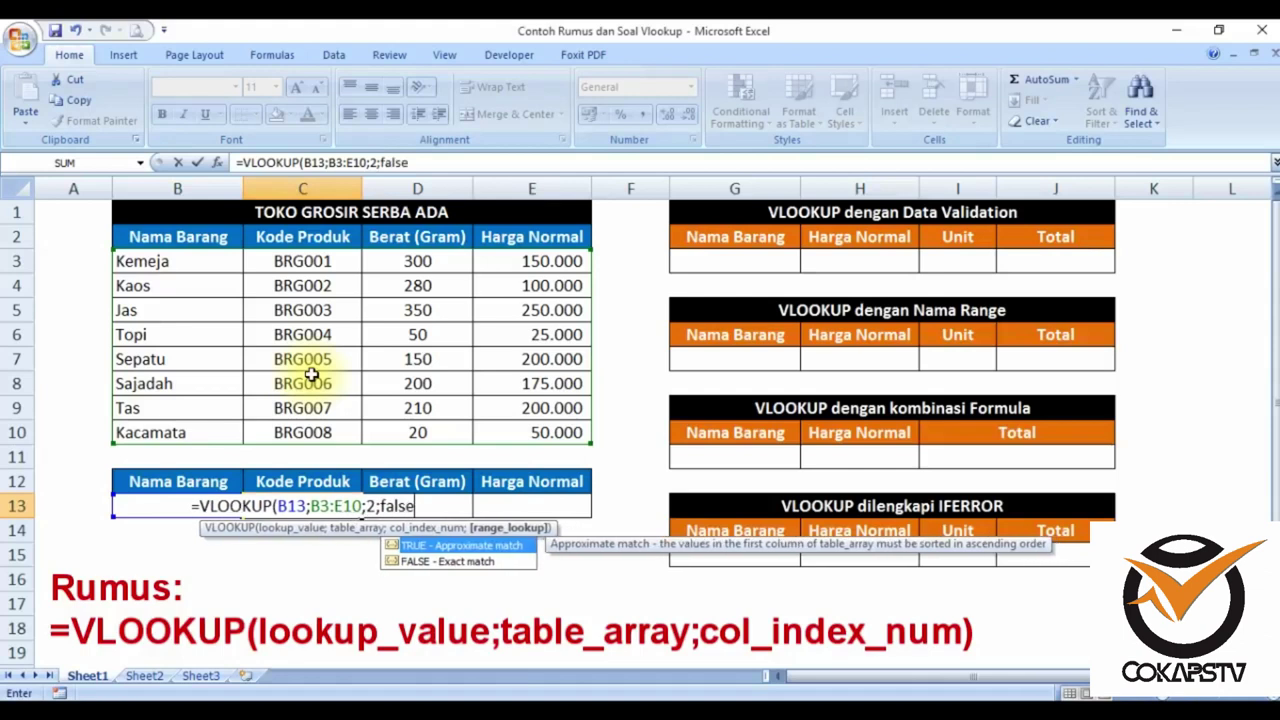
{"action": "key", "text": "BackSpace"}
{"action": "key", "text": "BackSpace"}
{"action": "key", "text": "BackSpace"}
{"action": "type", "text": "FALSE"}
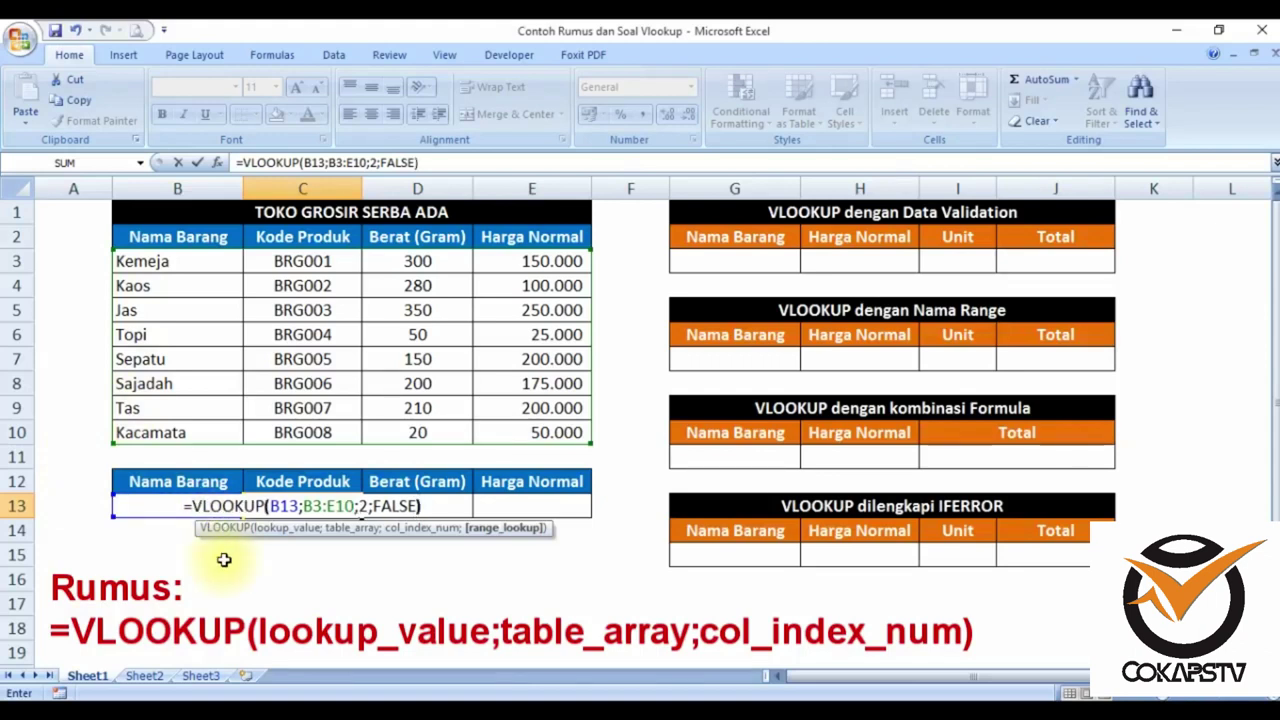
{"action": "type", "text": ")"}
{"action": "key", "text": "Return"}
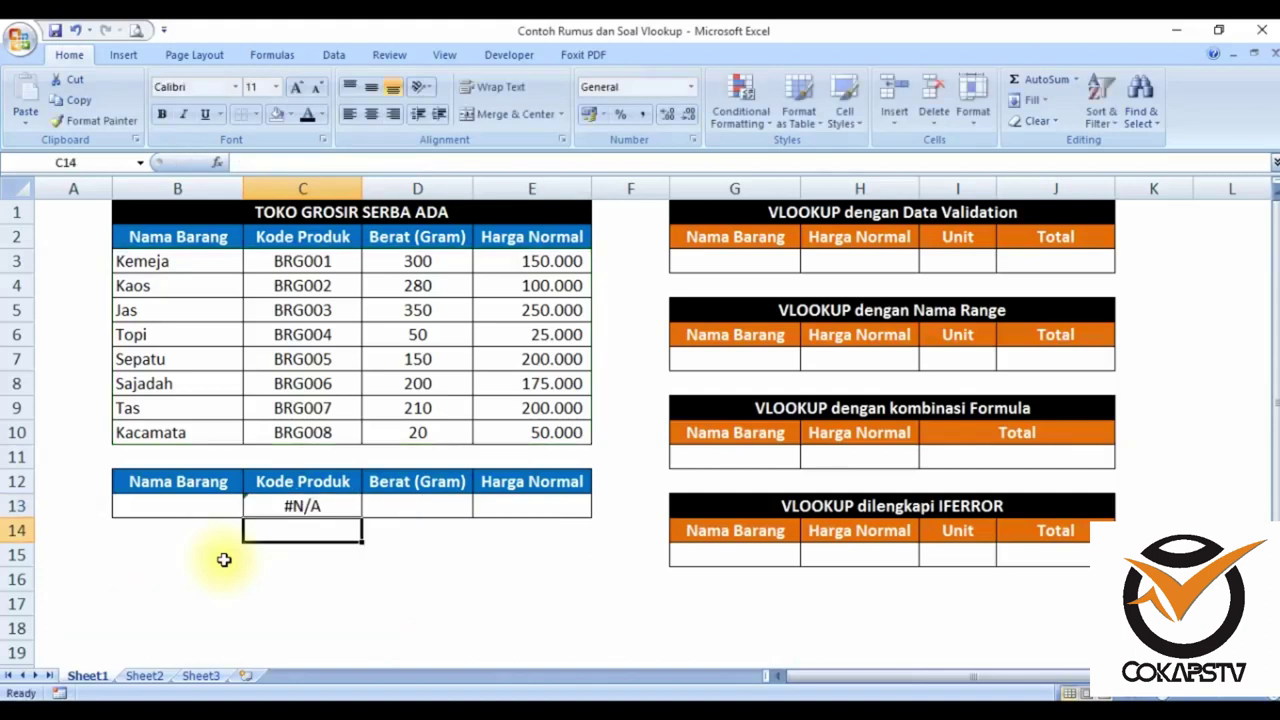
Step: Enter Kemeja and then Tas as the item name in B13, so C13 shows BRG007
{"action": "left_click", "coordinate": [294, 505]}
{"action": "left_click", "coordinate": [294, 573]}
{"action": "left_click", "coordinate": [186, 508]}
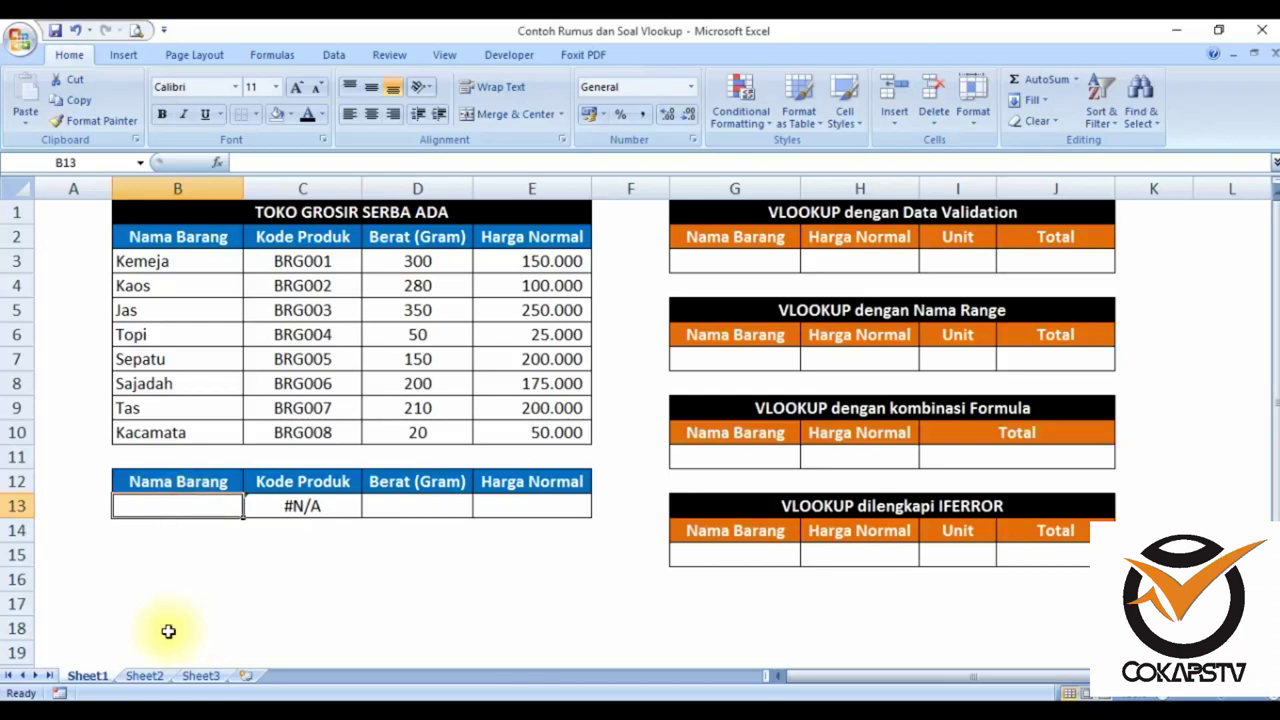
{"action": "type", "text": "Kemeja"}
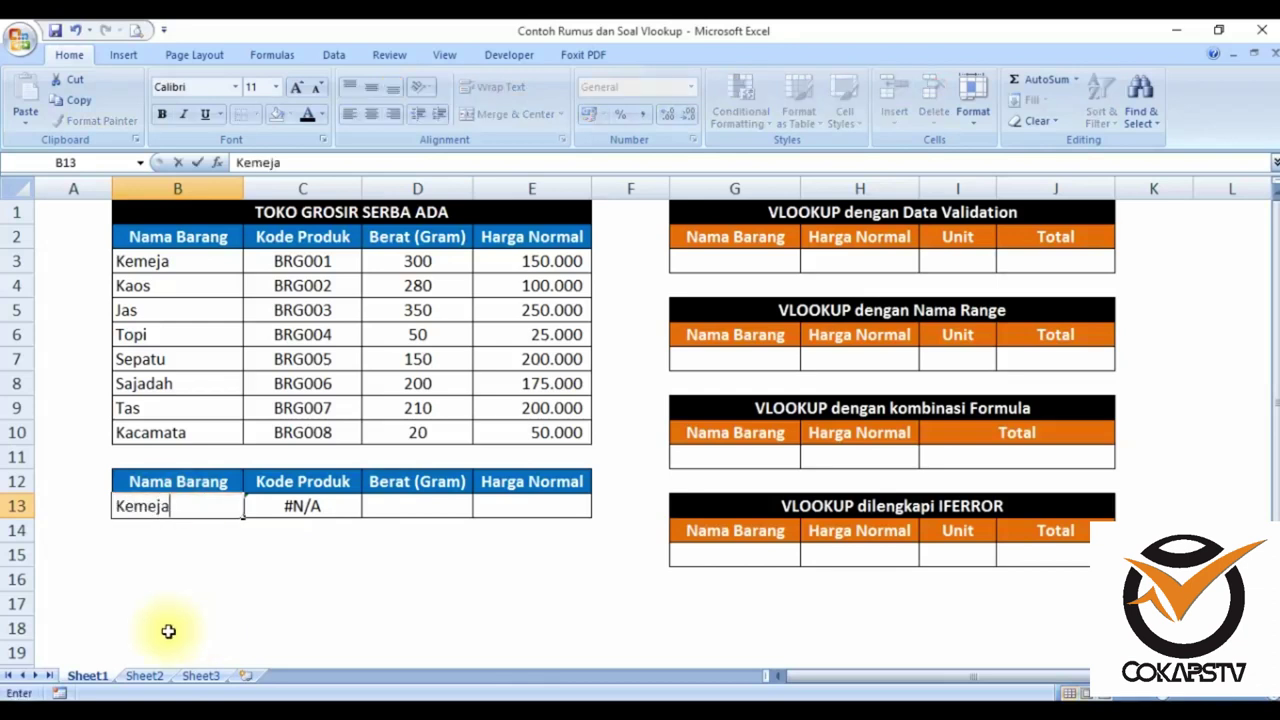
{"action": "key", "text": "Return"}
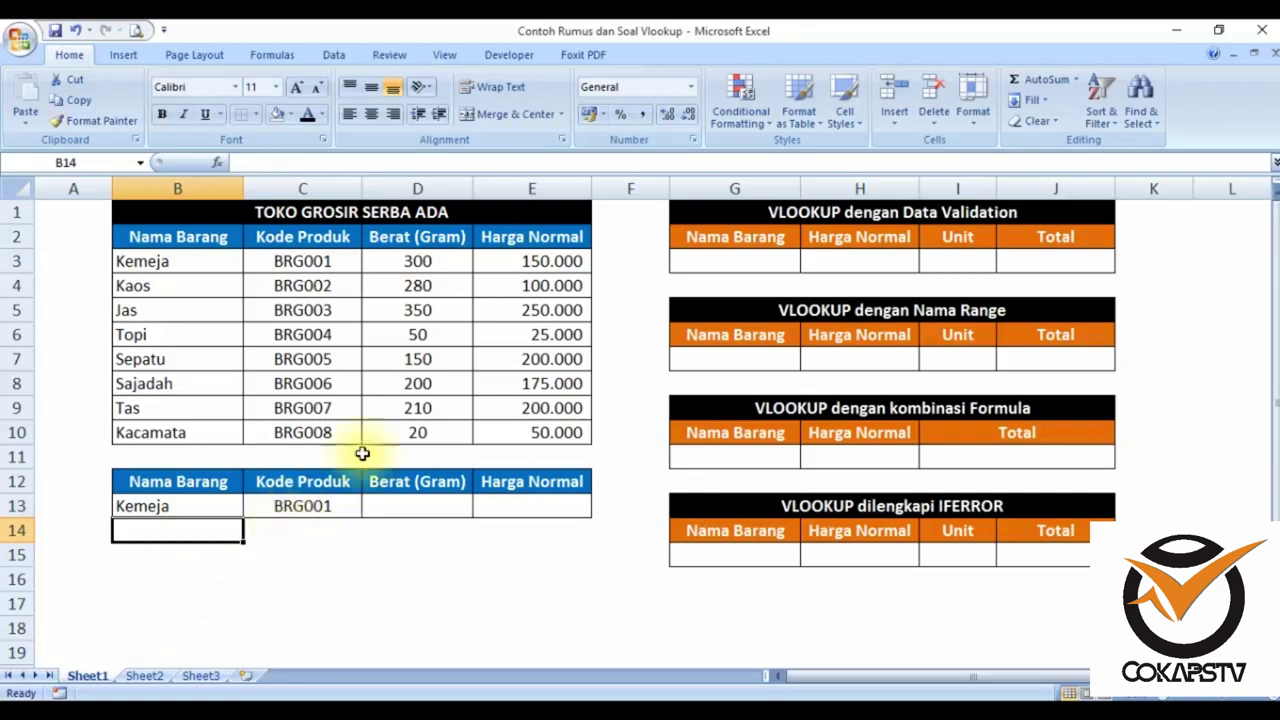
{"action": "left_click", "coordinate": [222, 508]}
{"action": "type", "text": "Tas"}
{"action": "key", "text": "Return"}
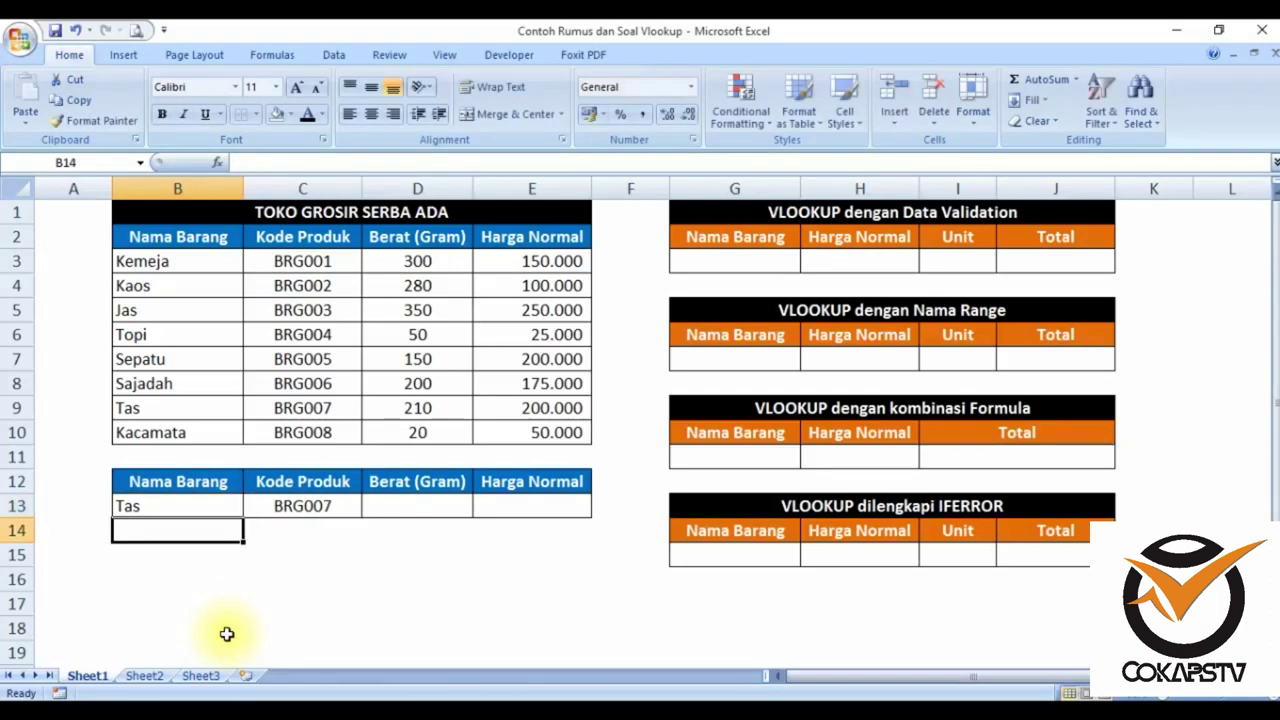
{"action": "left_click", "coordinate": [415, 505]}
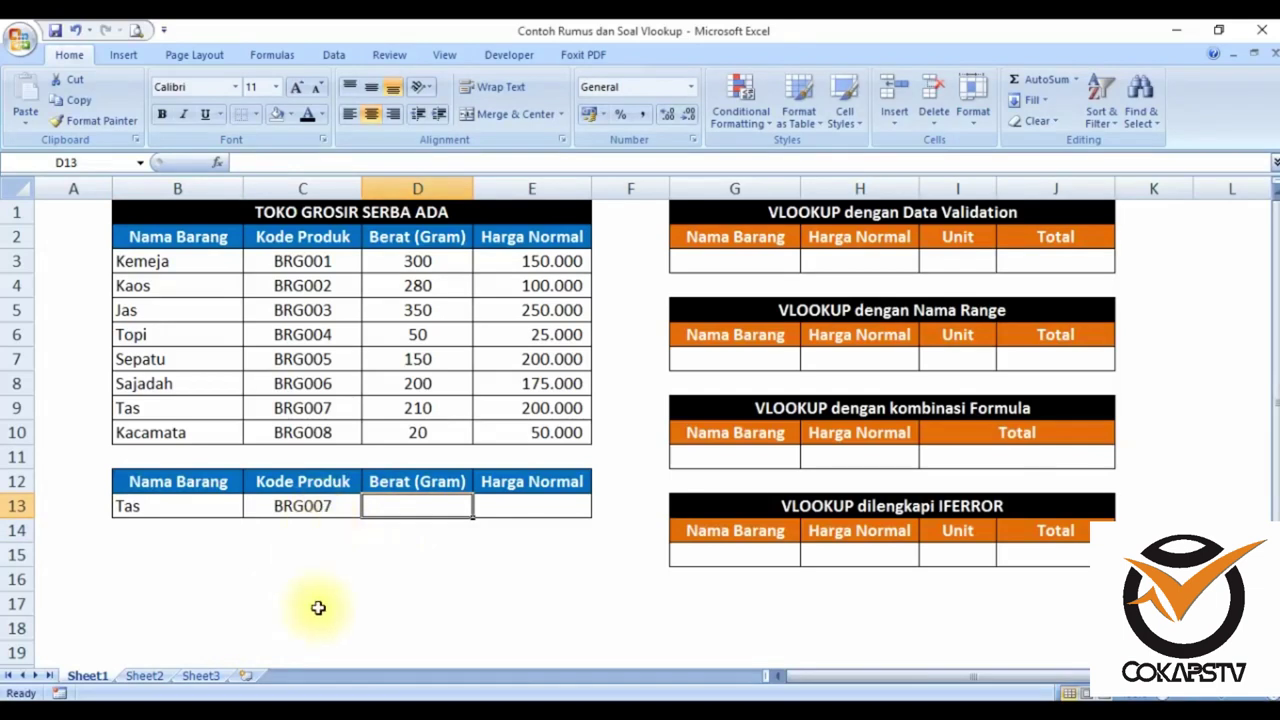
Step: Enter =VLOOKUP(B13;B3:E10;3;FALSE) in D13, returning the weight 210 for Tas
{"action": "type", "text": "=vl"}
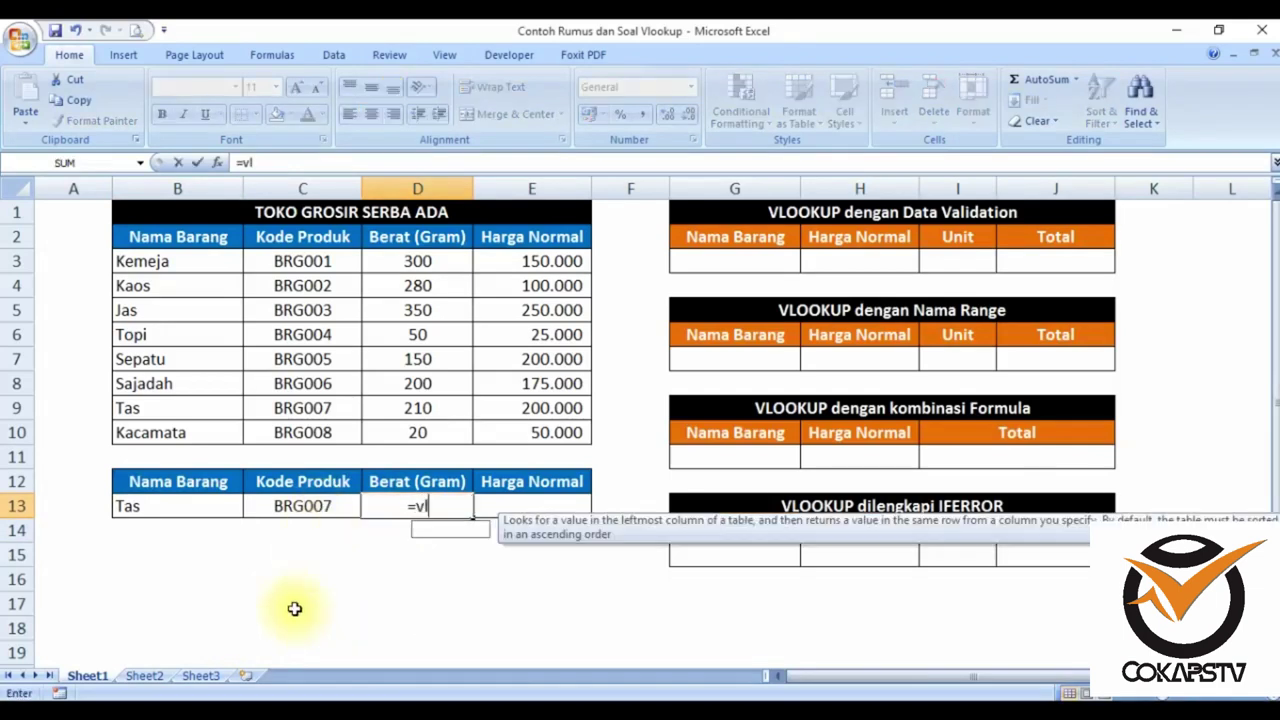
{"action": "key", "text": "Tab"}
{"action": "left_click", "coordinate": [192, 506]}
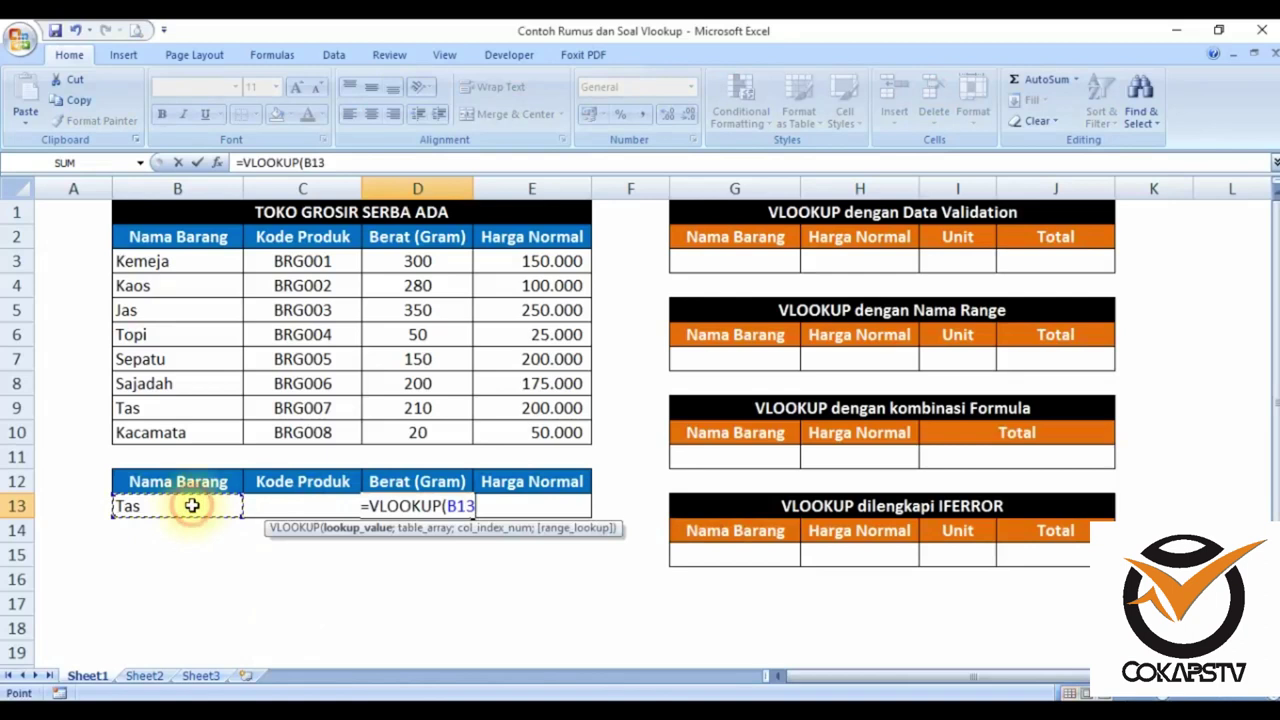
{"action": "type", "text": ";"}
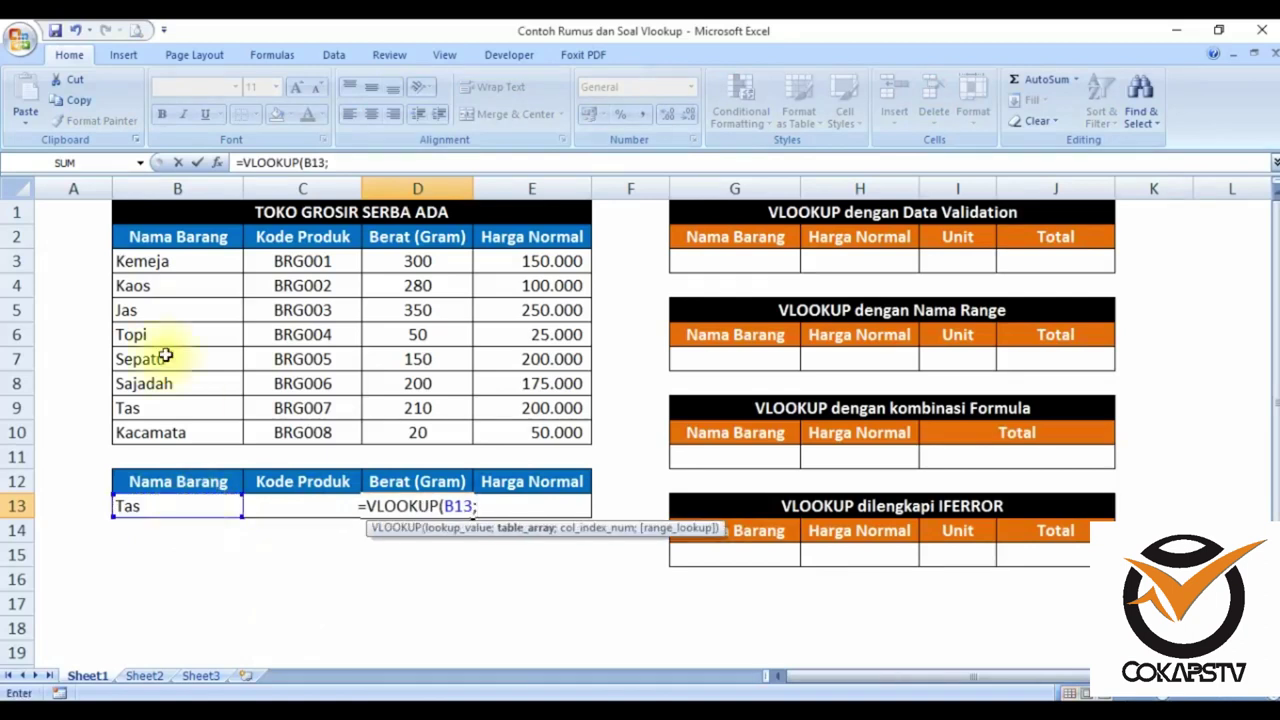
{"action": "left_click_drag", "start_coordinate": [140, 261], "coordinate": [545, 432]}
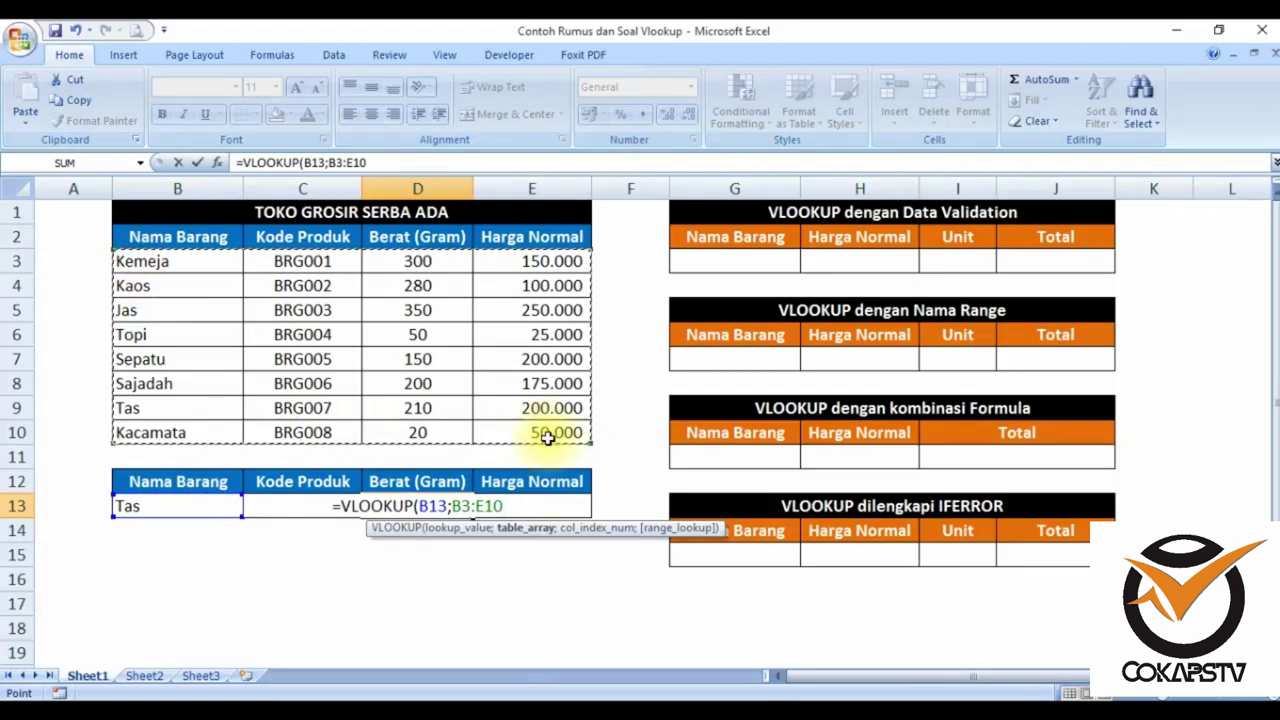
{"action": "type", "text": ";"}
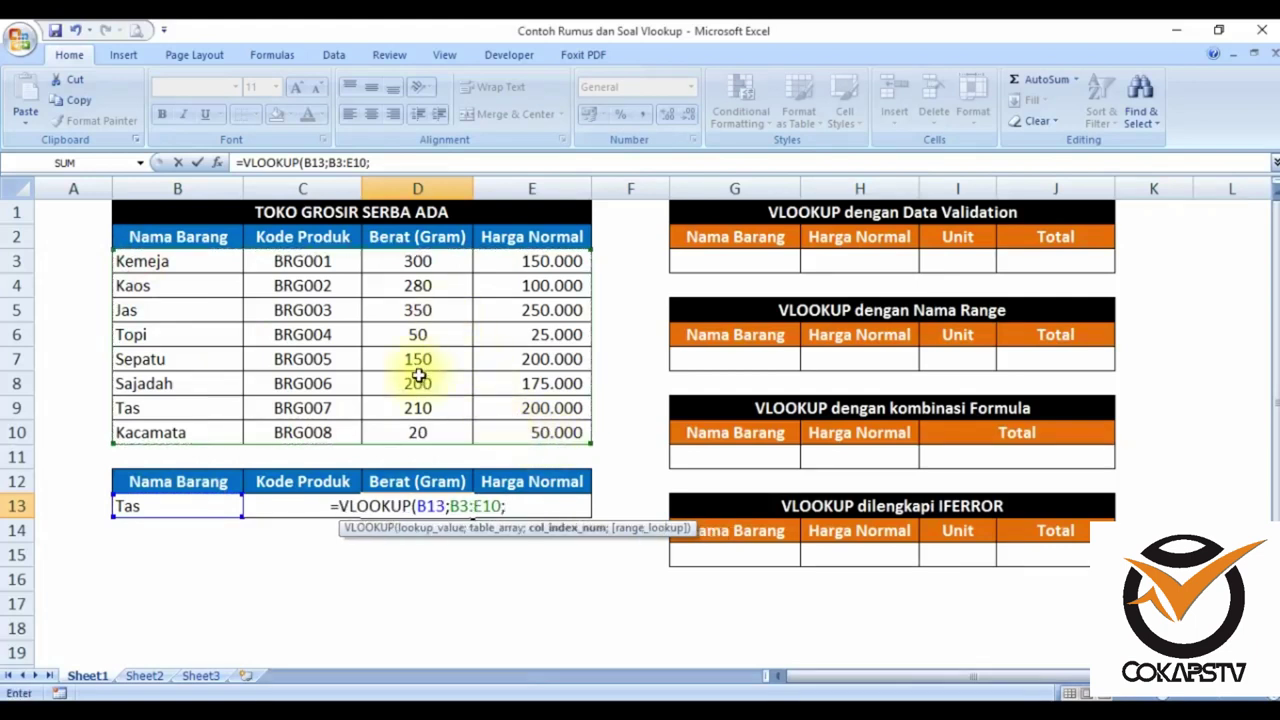
{"action": "type", "text": "3;fa"}
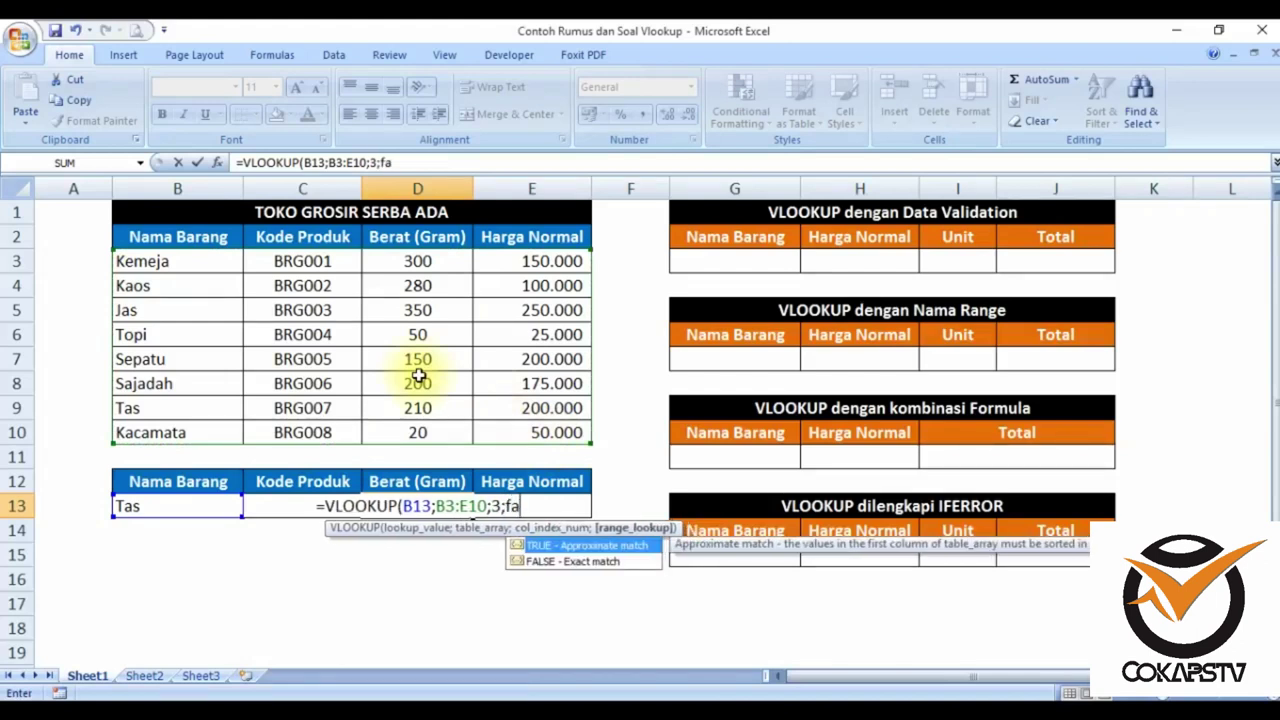
{"action": "type", "text": "lse"}
{"action": "key", "text": "Down"}
{"action": "key", "text": "Tab"}
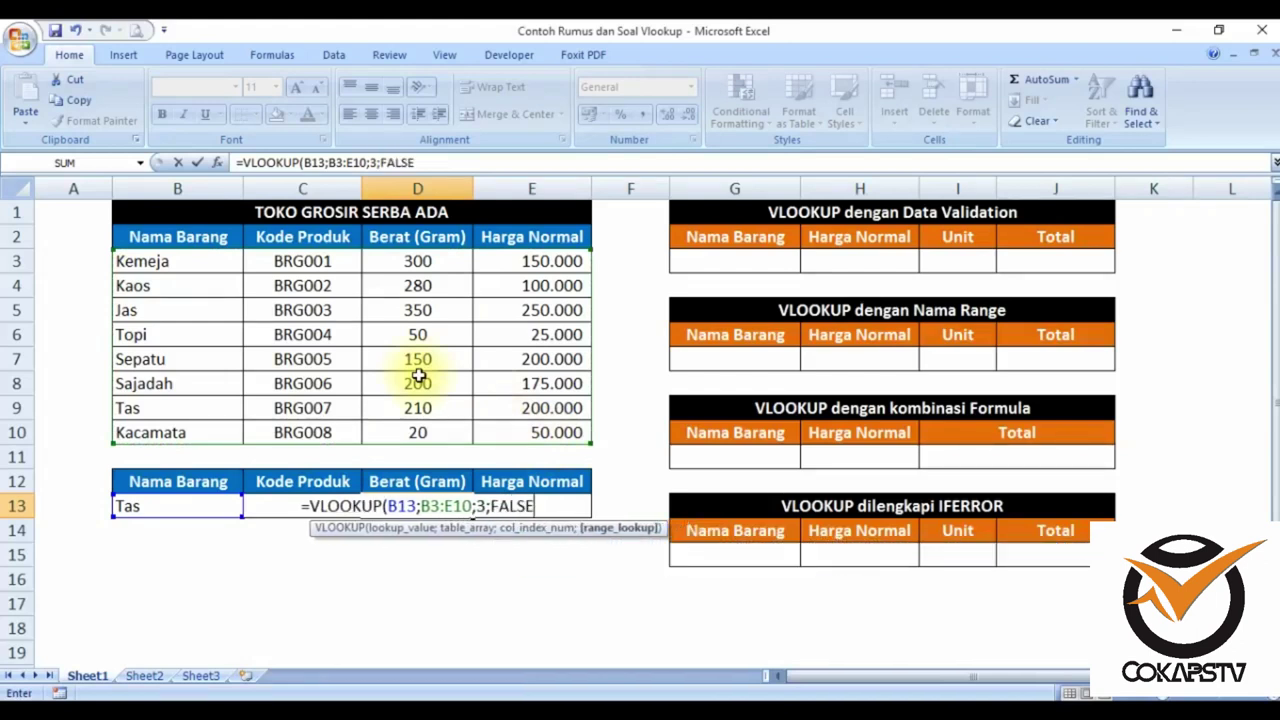
{"action": "type", "text": ")"}
{"action": "key", "text": "Return"}
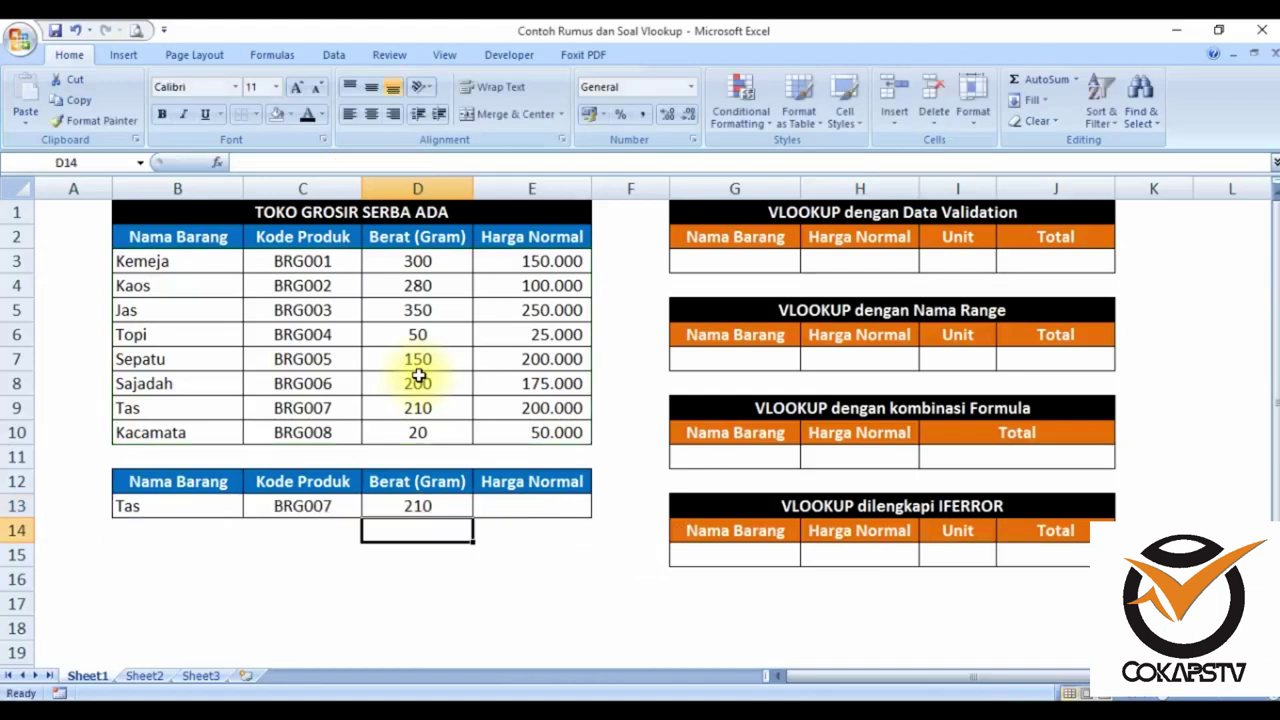
Step: Enter =VLOOKUP(B13;B3:E10;4;FALSE) in E13, returning the Harga Normal 200000 for Tas
{"action": "left_click", "coordinate": [494, 503]}
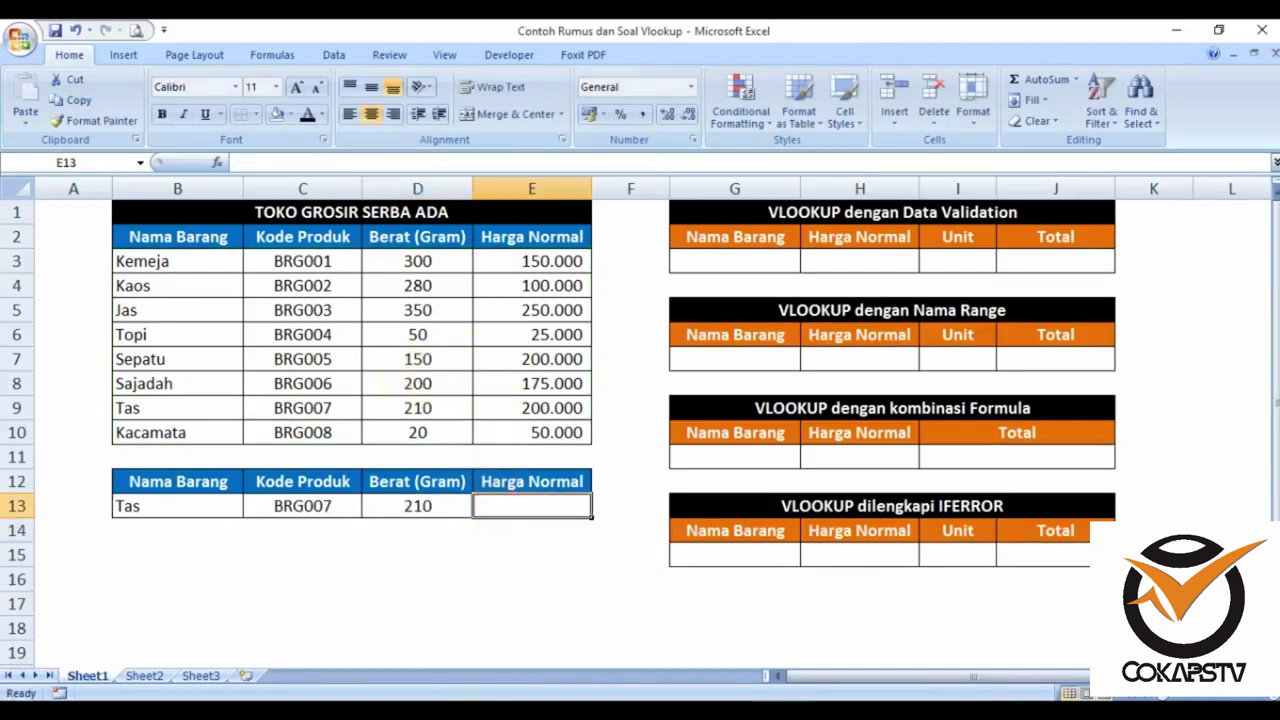
{"action": "type", "text": "=vl"}
{"action": "key", "text": "Tab"}
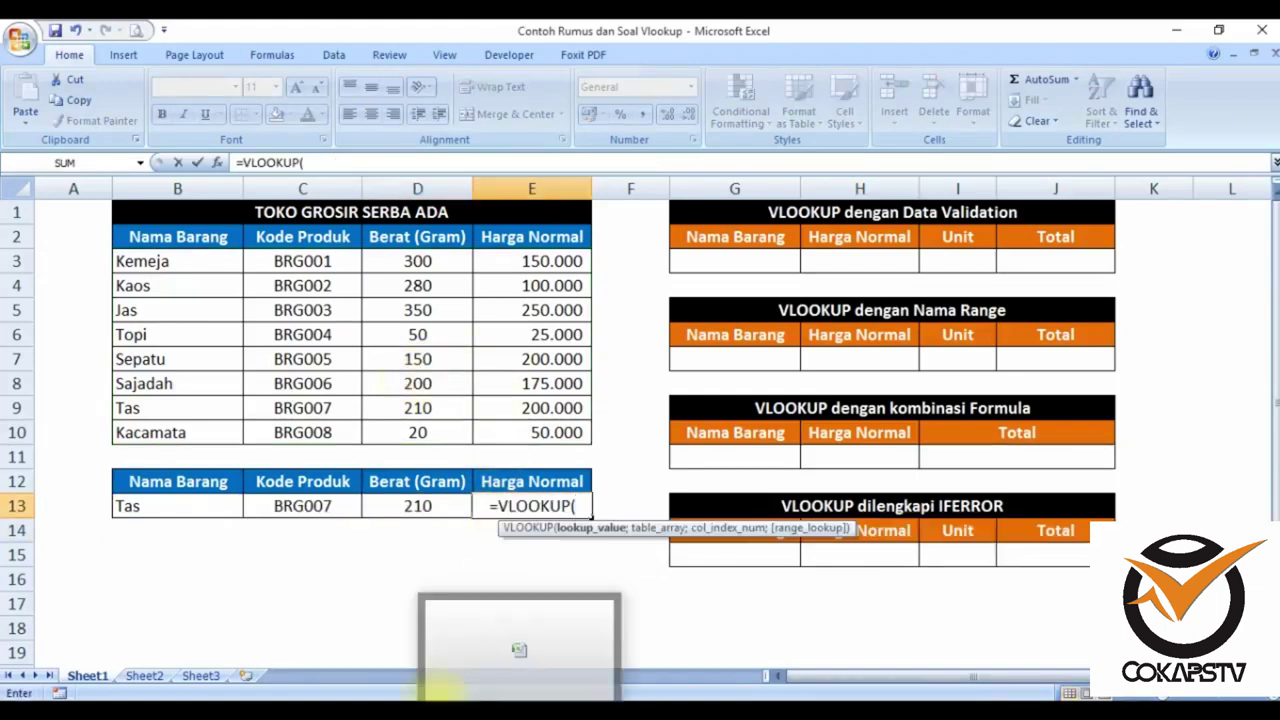
{"action": "left_click", "coordinate": [193, 513]}
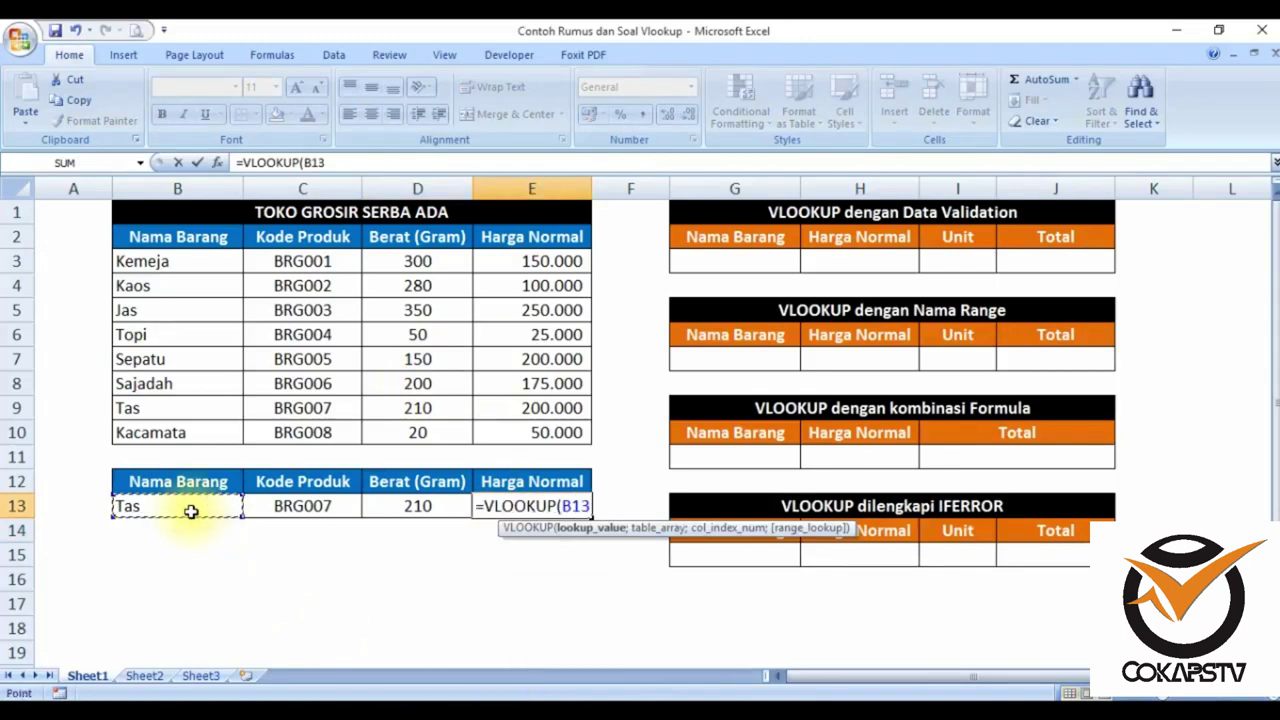
{"action": "type", "text": ";"}
{"action": "left_click_drag", "start_coordinate": [137, 258], "coordinate": [535, 432]}
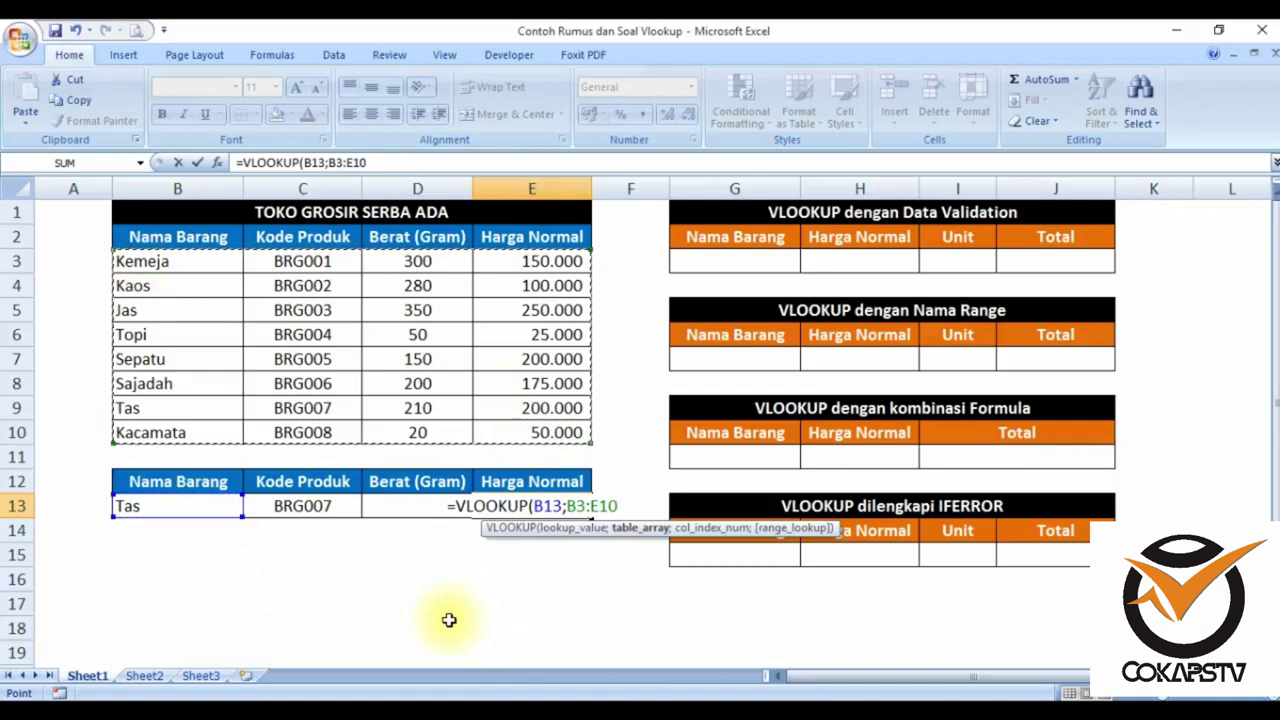
{"action": "type", "text": ";"}
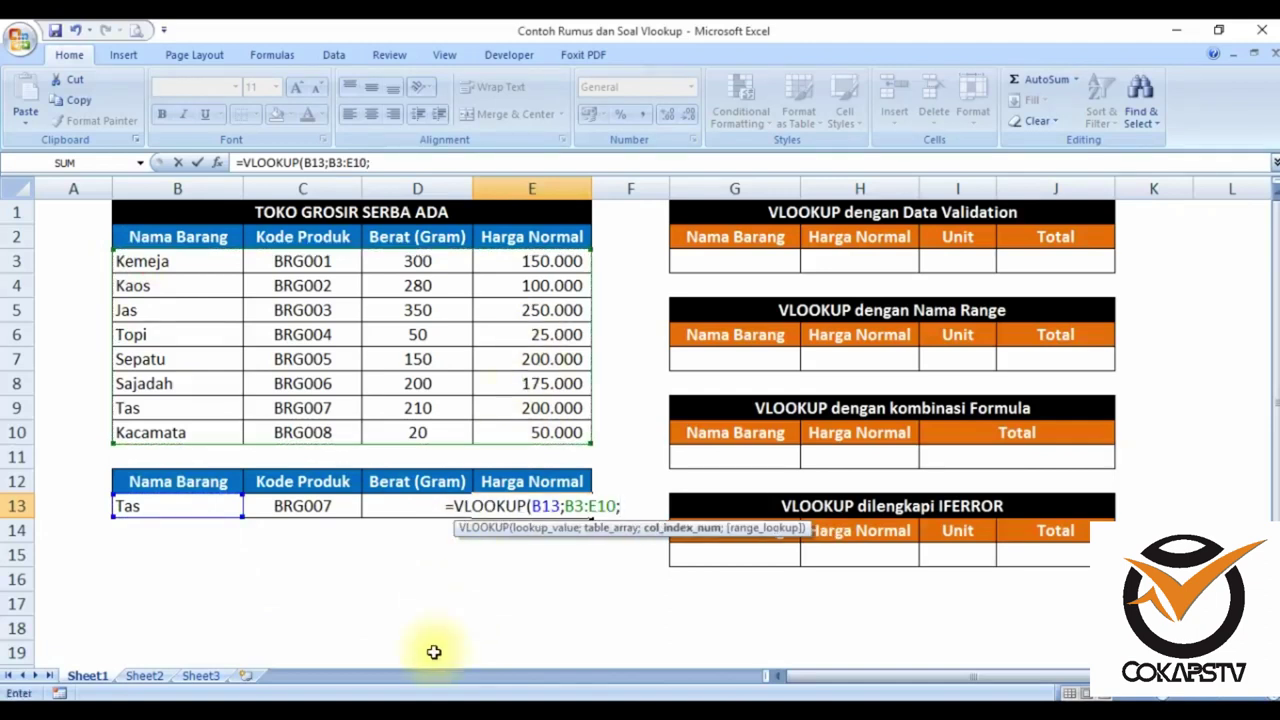
{"action": "type", "text": "4;false"}
{"action": "key", "text": "Tab"}
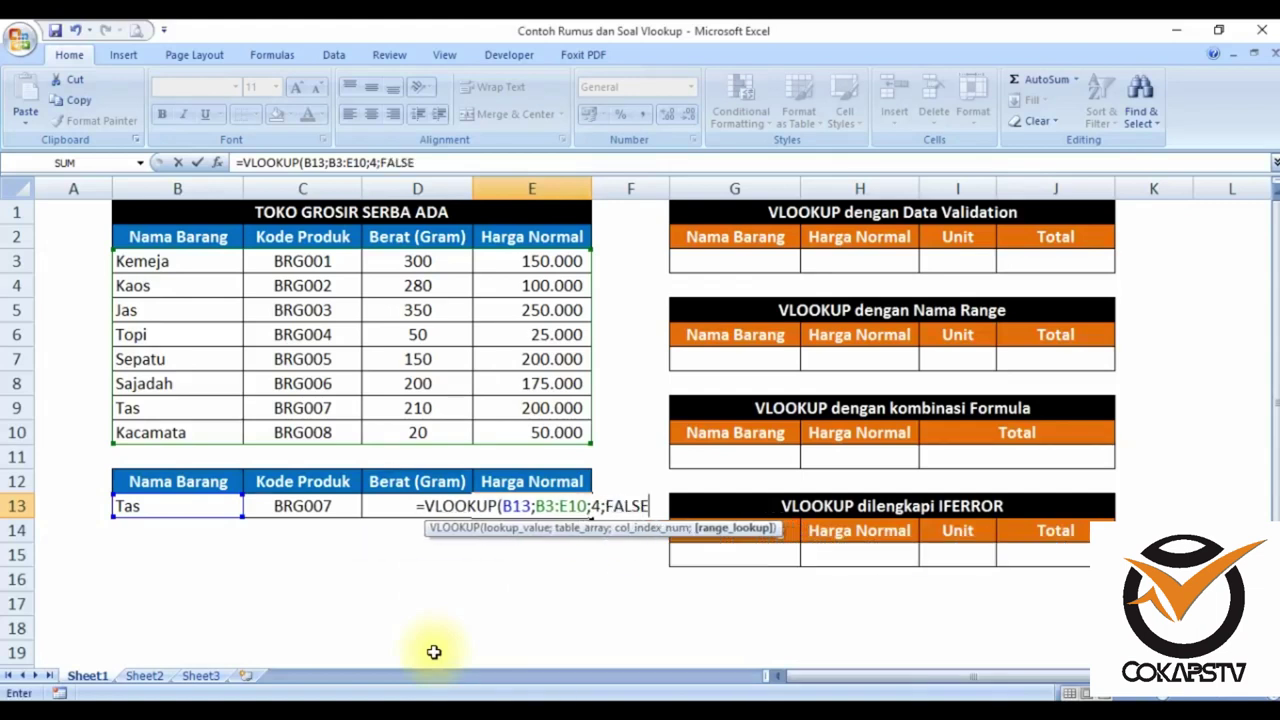
{"action": "type", "text": ")"}
{"action": "key", "text": "Return"}
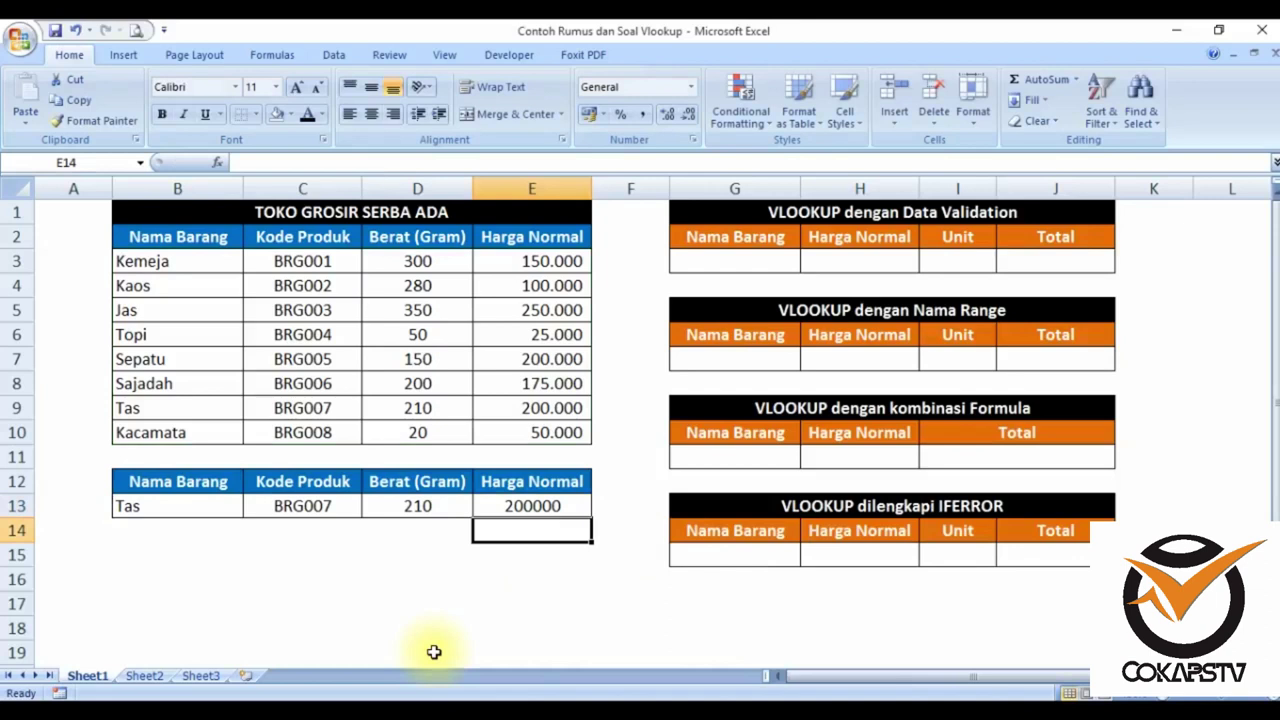
Step: Try Sepatu and then Topi as the item name in B13 to test the lookup row
{"action": "left_click", "coordinate": [152, 506]}
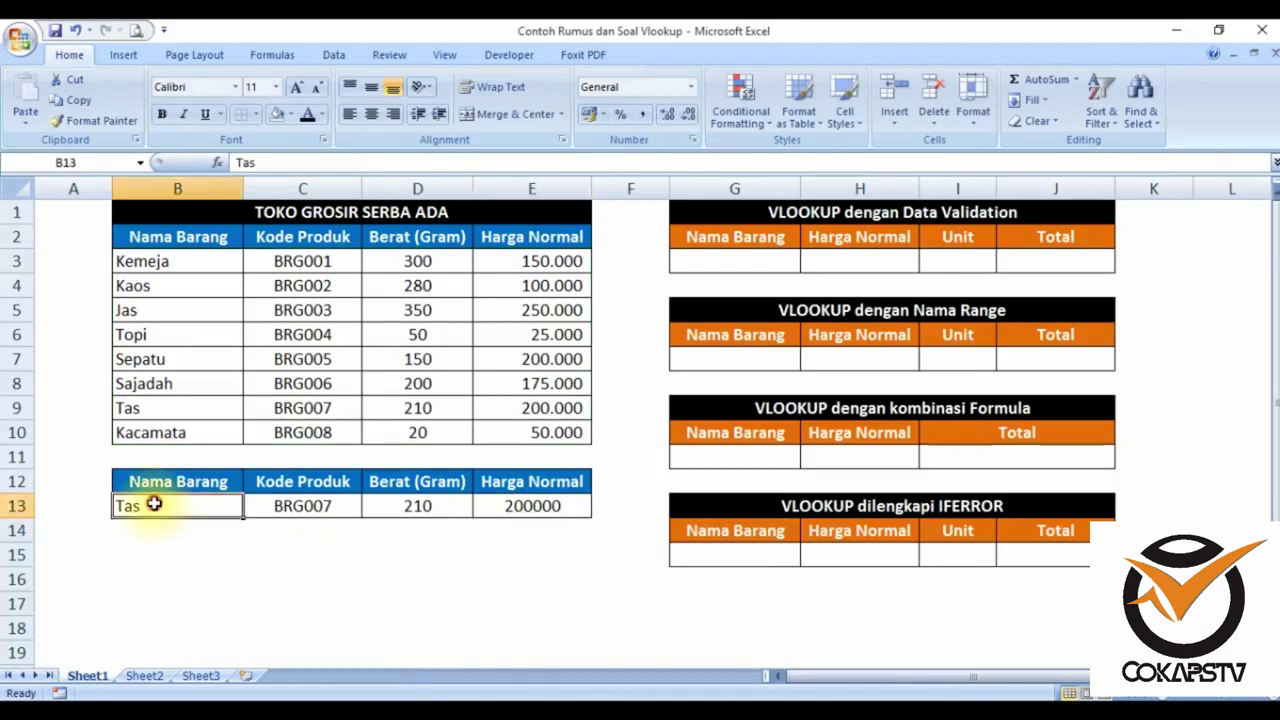
{"action": "type", "text": "Sepatu"}
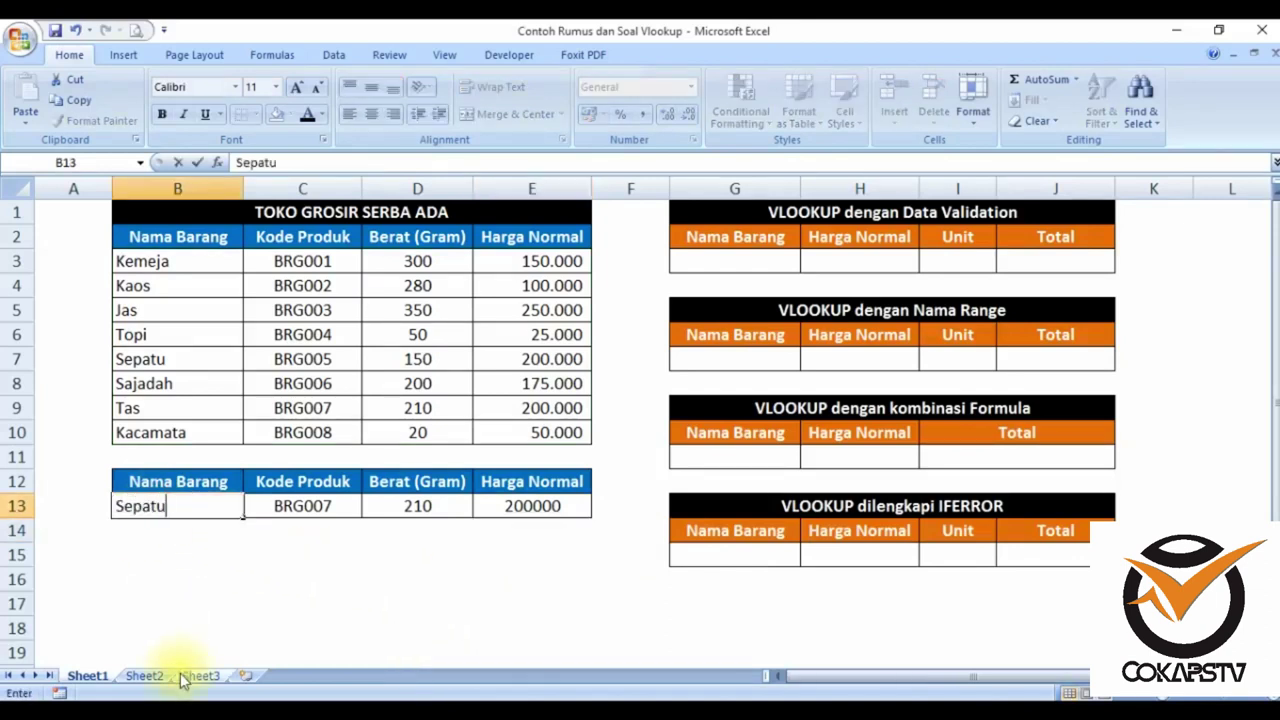
{"action": "key", "text": "Return"}
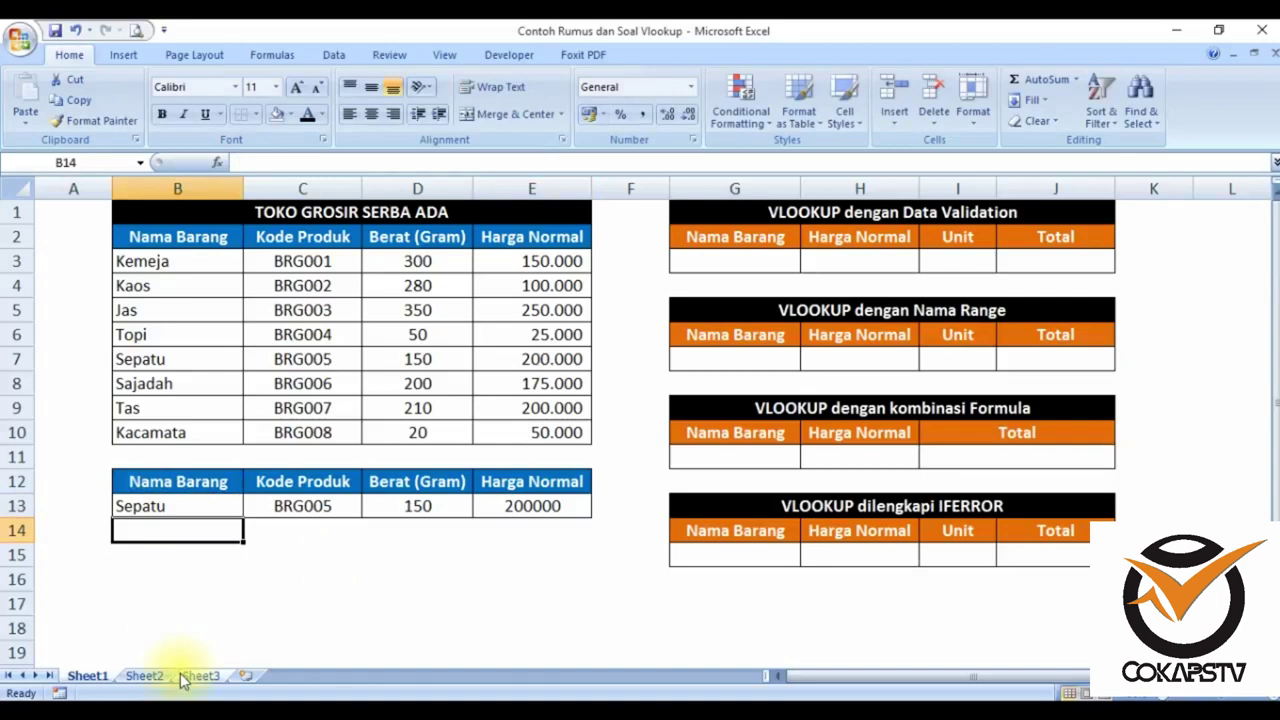
{"action": "key", "text": "Up"}
{"action": "type", "text": "Top"}
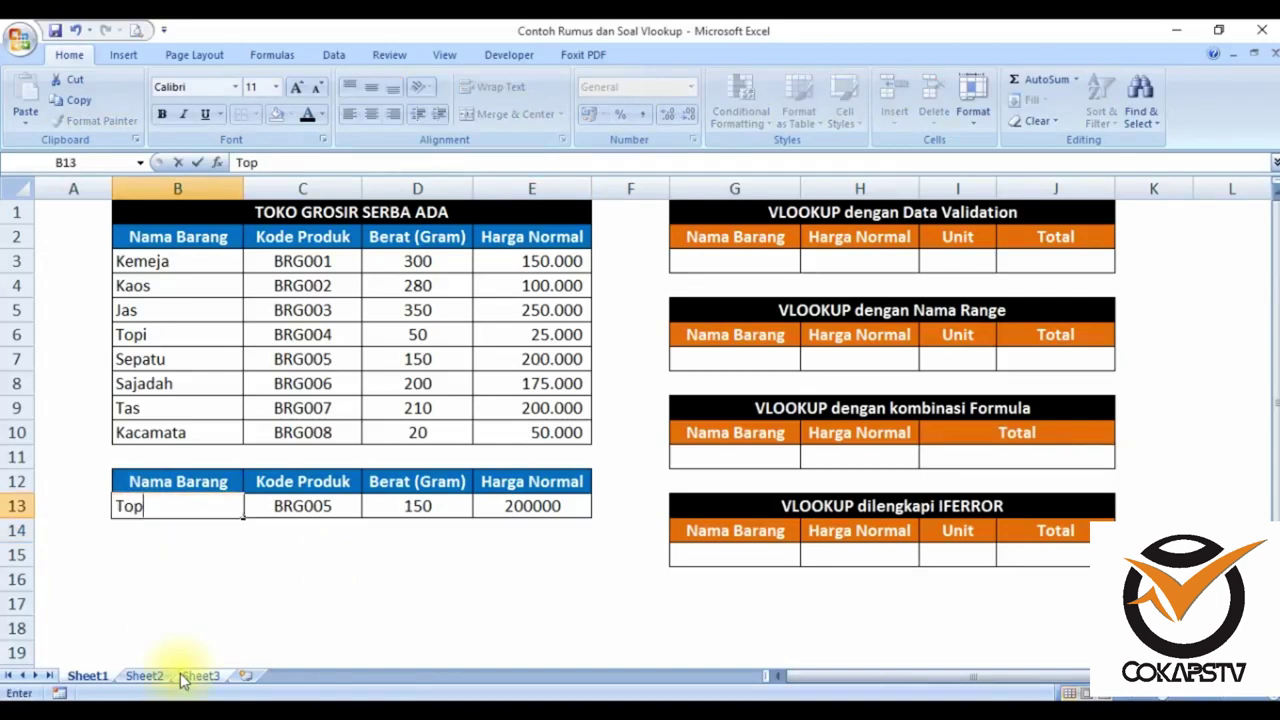
{"action": "type", "text": "i"}
{"action": "key", "text": "Return"}
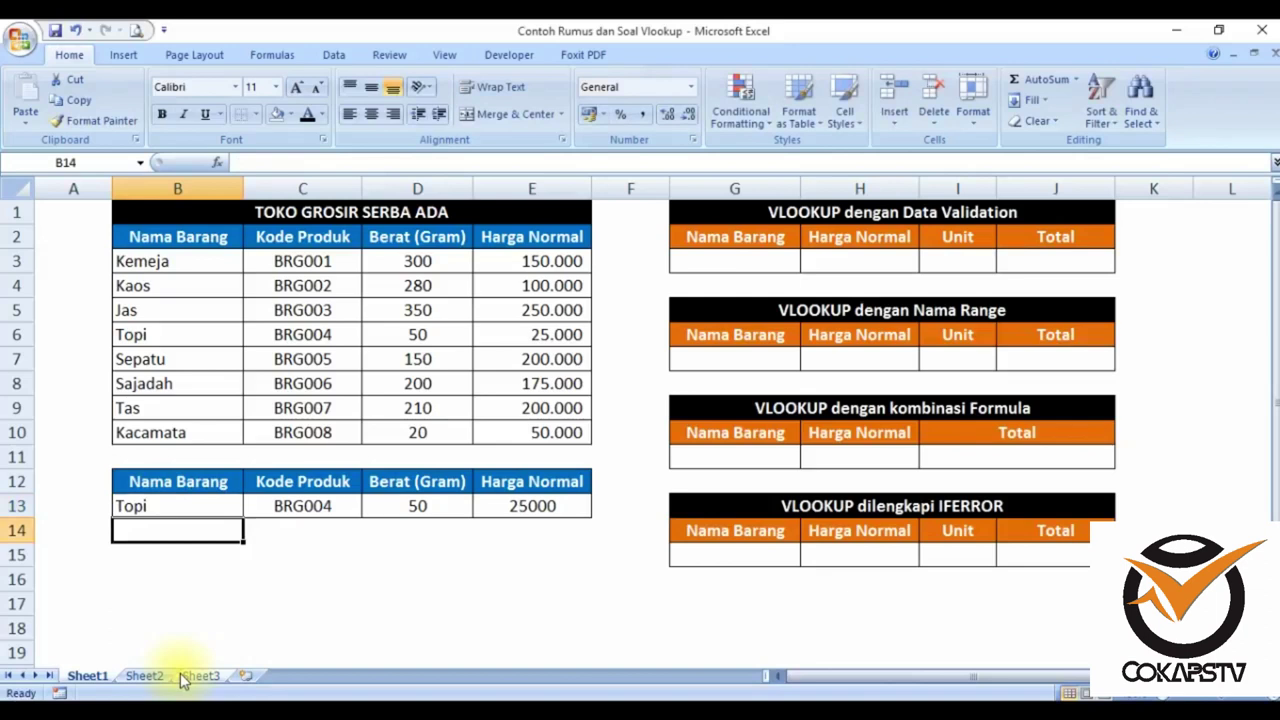
{"action": "key", "text": "Up"}
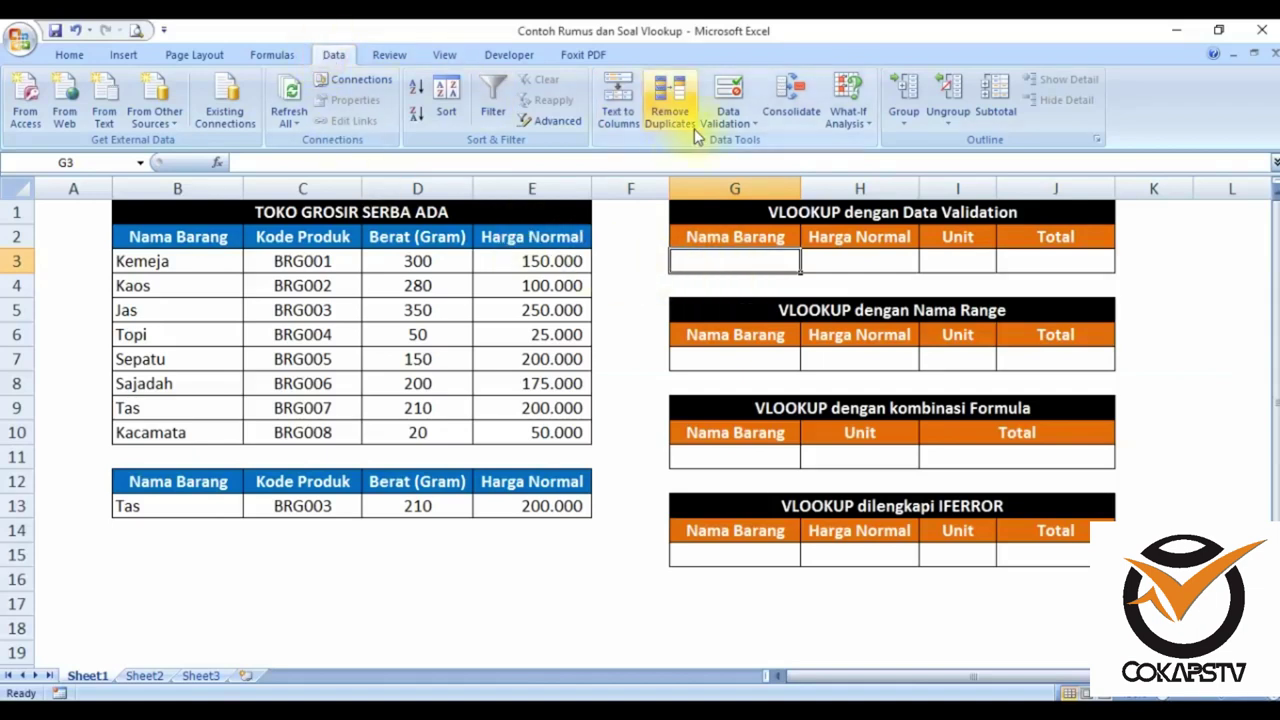
Step: Give G3 List data validation sourced from the item names in =$B$3:$B$10
{"action": "left_click", "coordinate": [733, 124]}
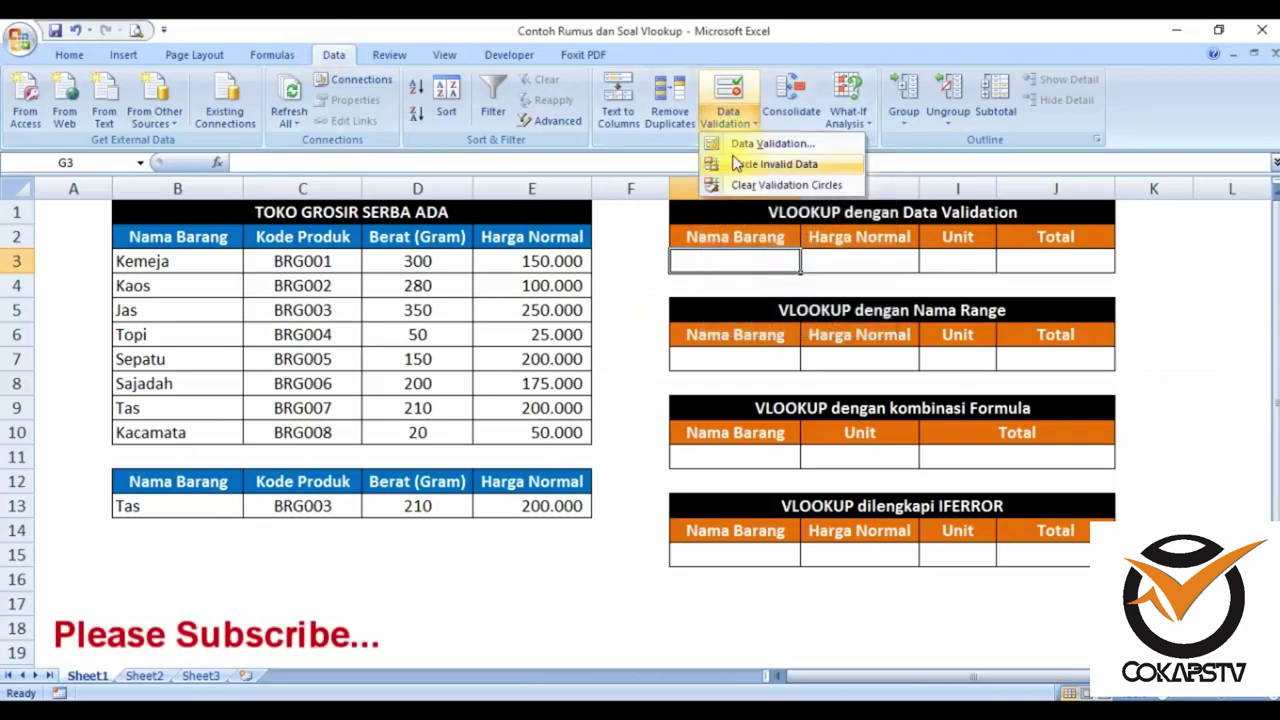
{"action": "left_click", "coordinate": [738, 144]}
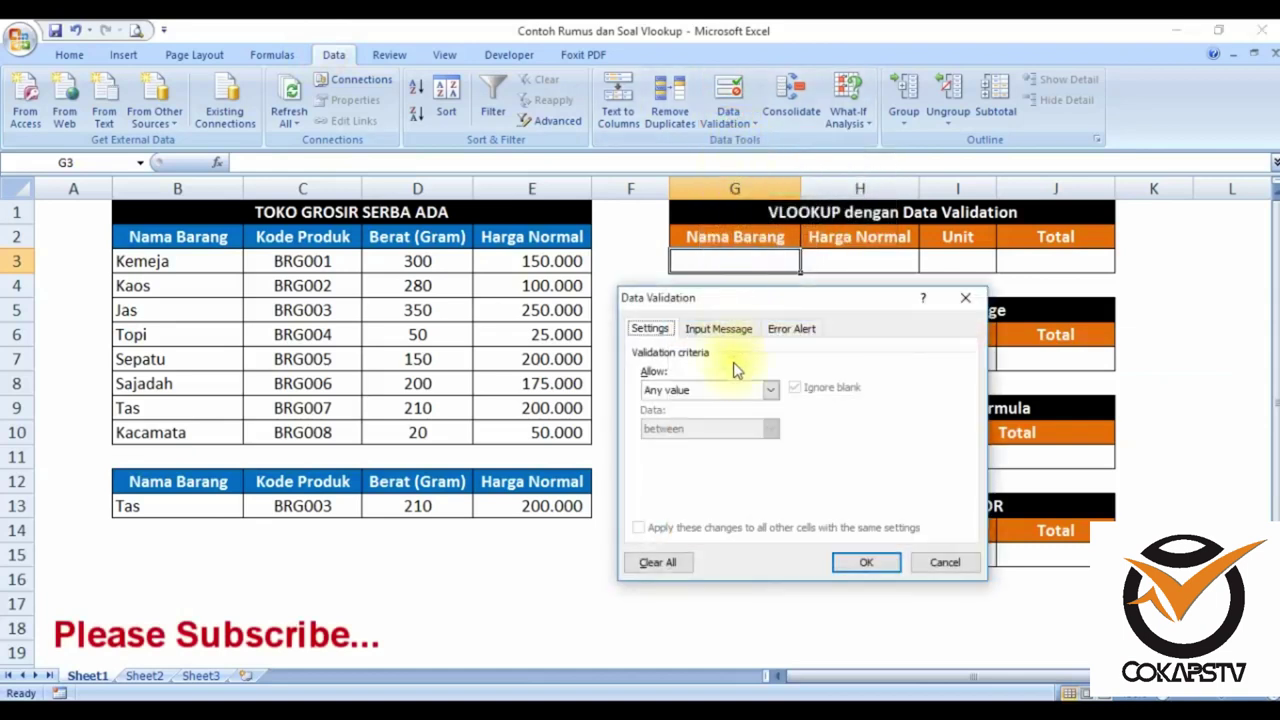
{"action": "left_click_drag", "start_coordinate": [740, 292], "coordinate": [726, 316]}
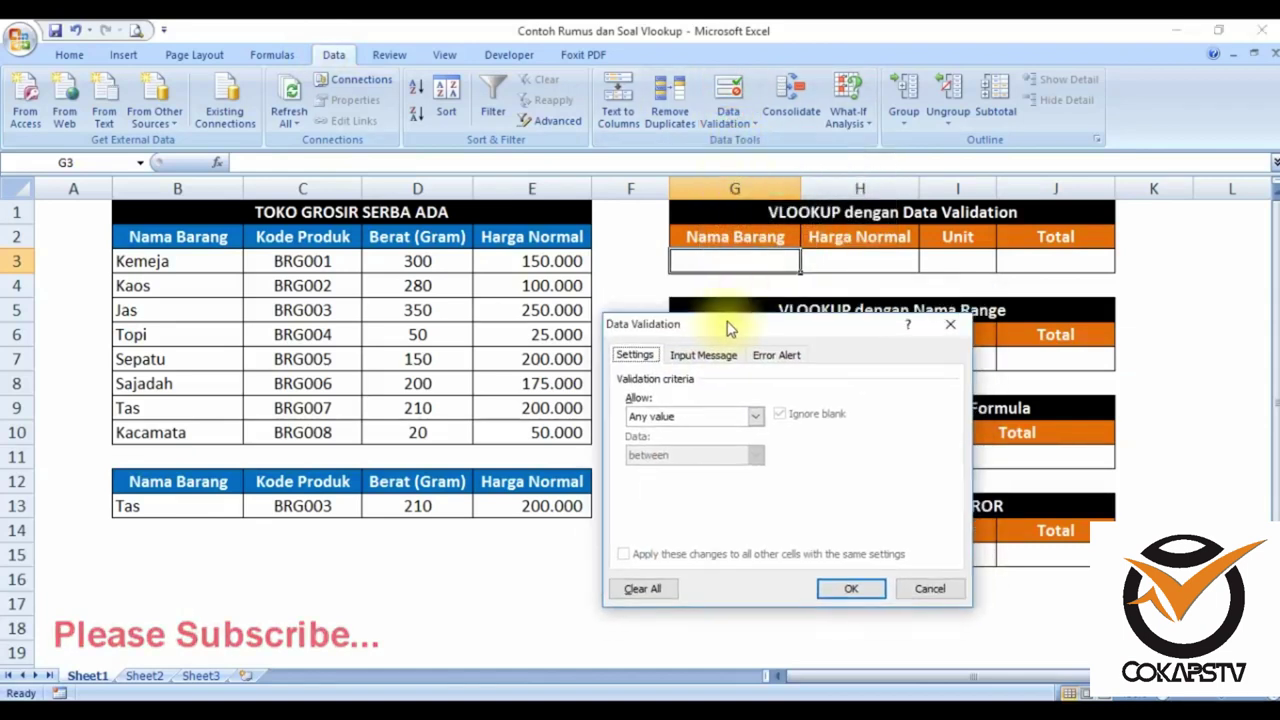
{"action": "left_click", "coordinate": [672, 420]}
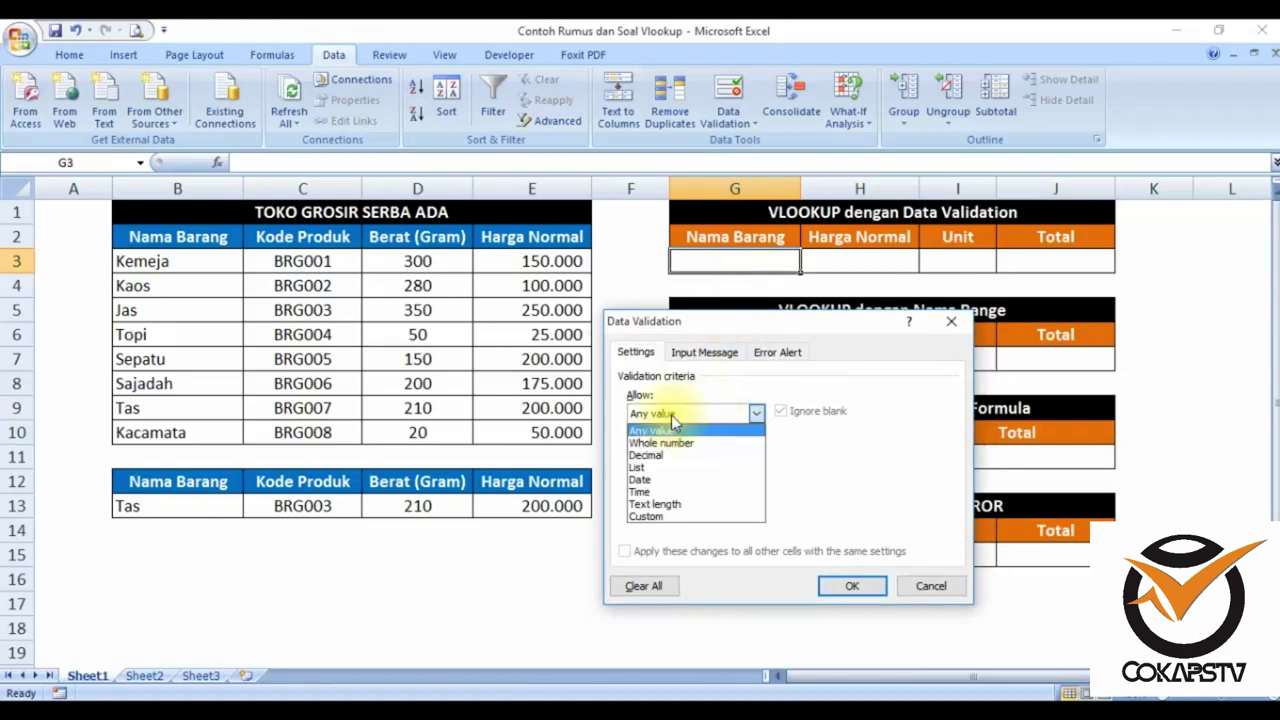
{"action": "left_click", "coordinate": [650, 468]}
{"action": "left_click", "coordinate": [658, 490]}
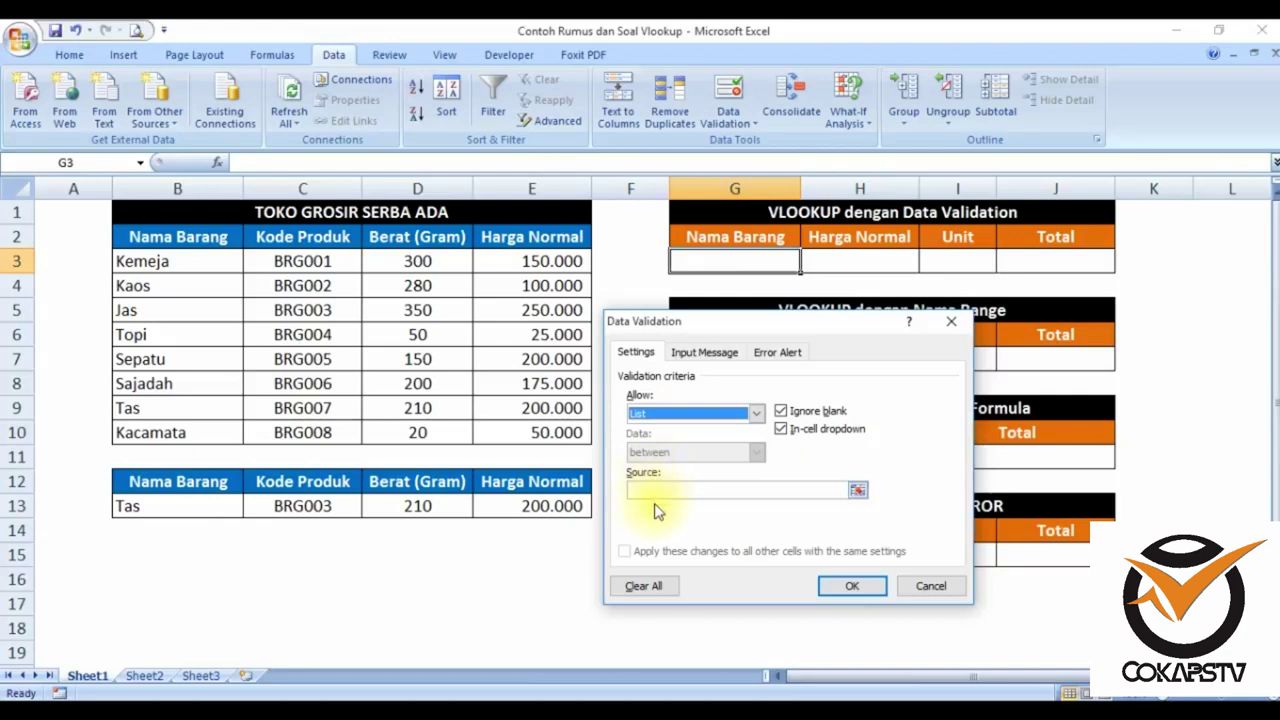
{"action": "left_click", "coordinate": [655, 490]}
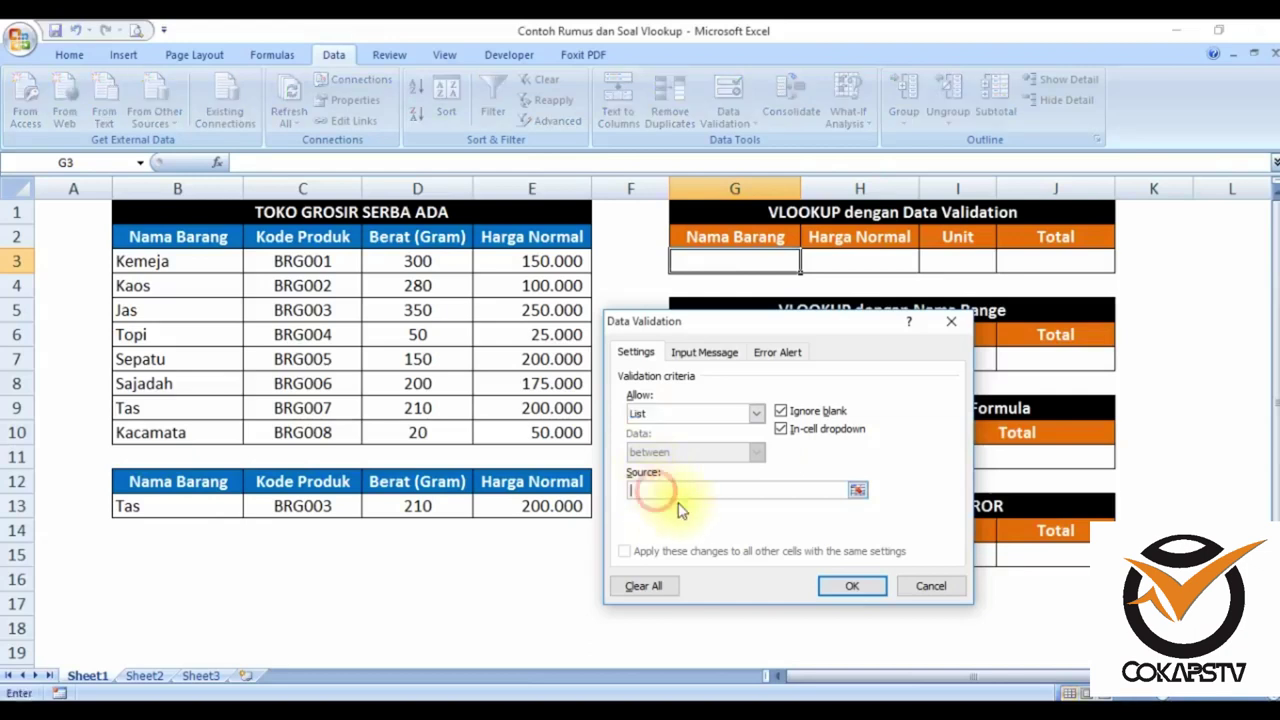
{"action": "left_click", "coordinate": [857, 491]}
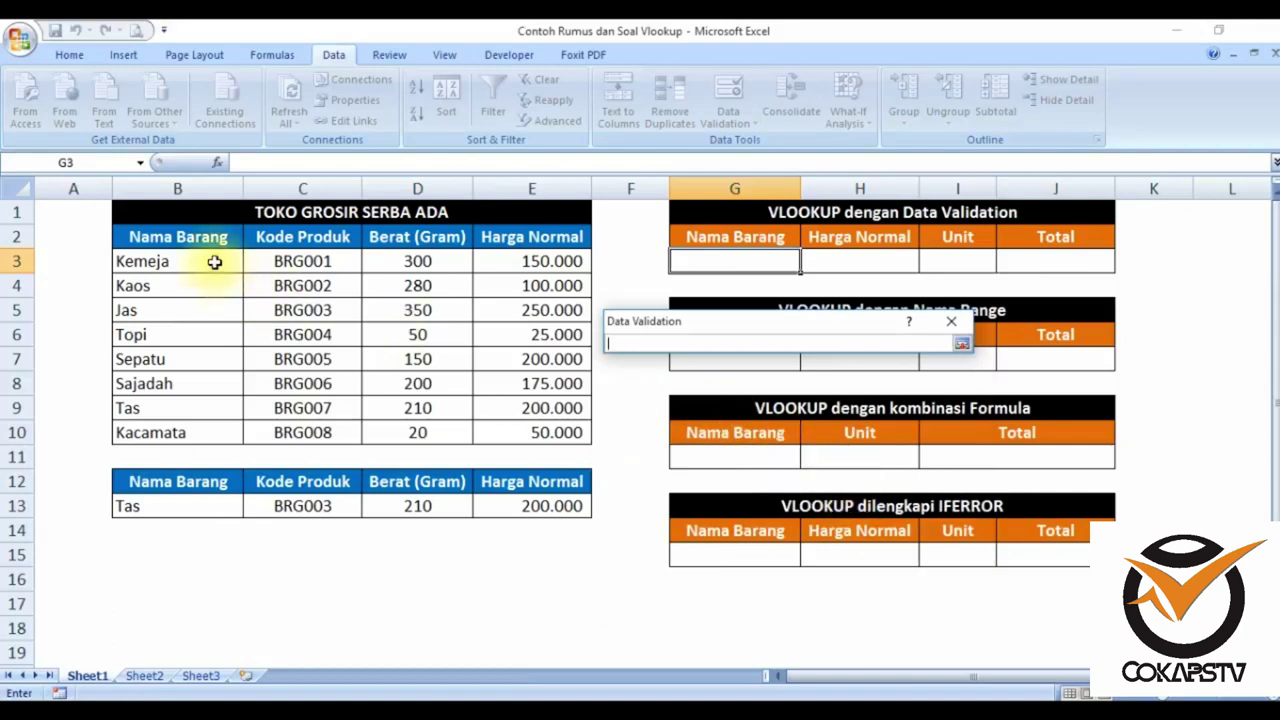
{"action": "left_click_drag", "start_coordinate": [213, 261], "coordinate": [211, 432]}
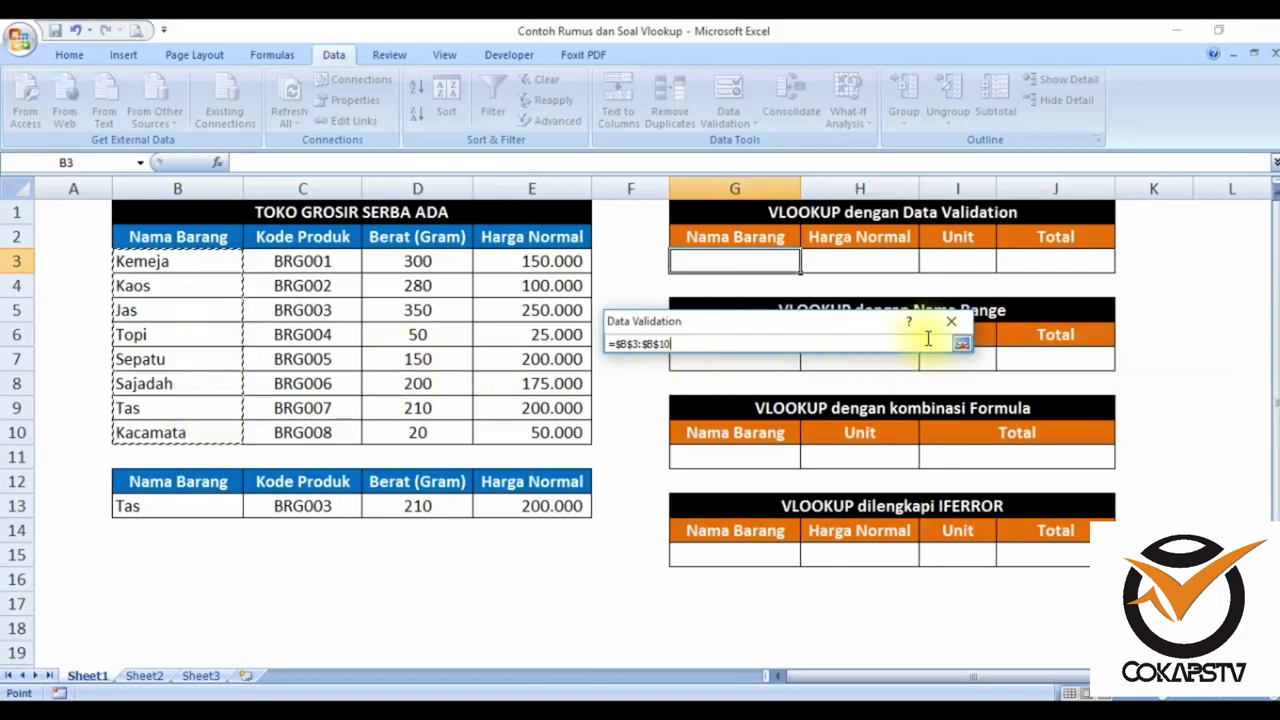
{"action": "left_click", "coordinate": [960, 345]}
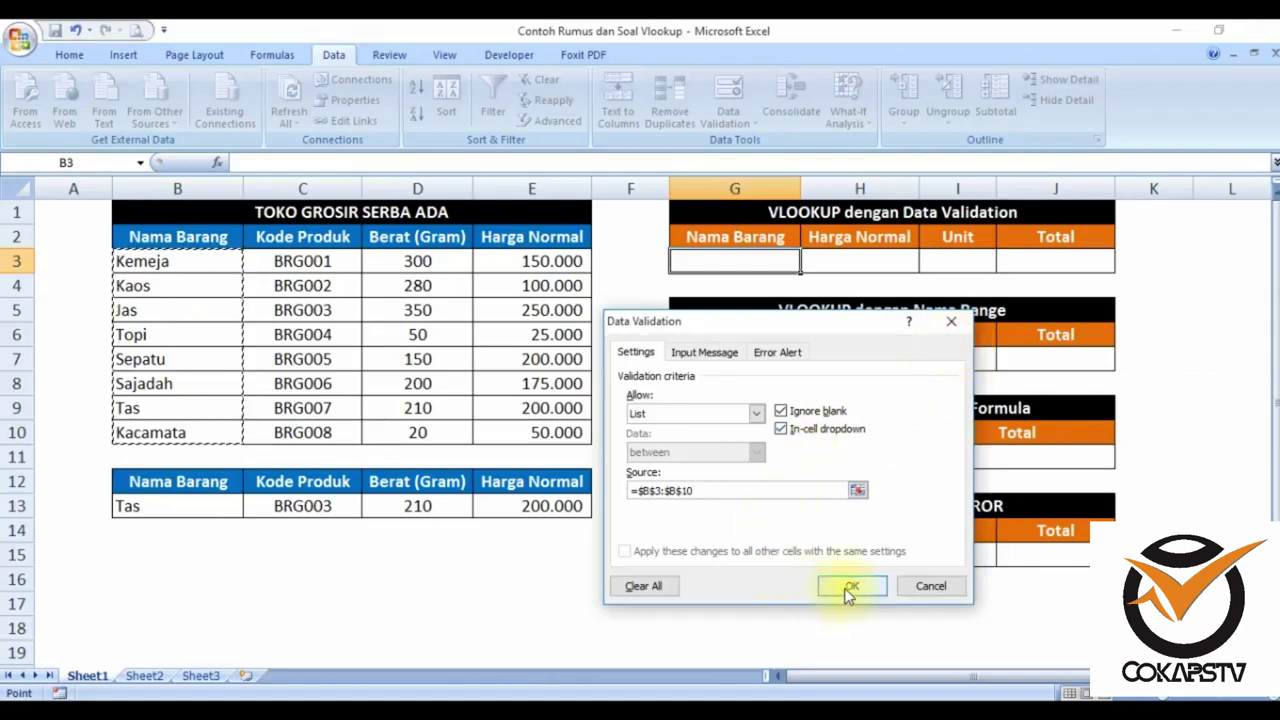
{"action": "left_click", "coordinate": [852, 587]}
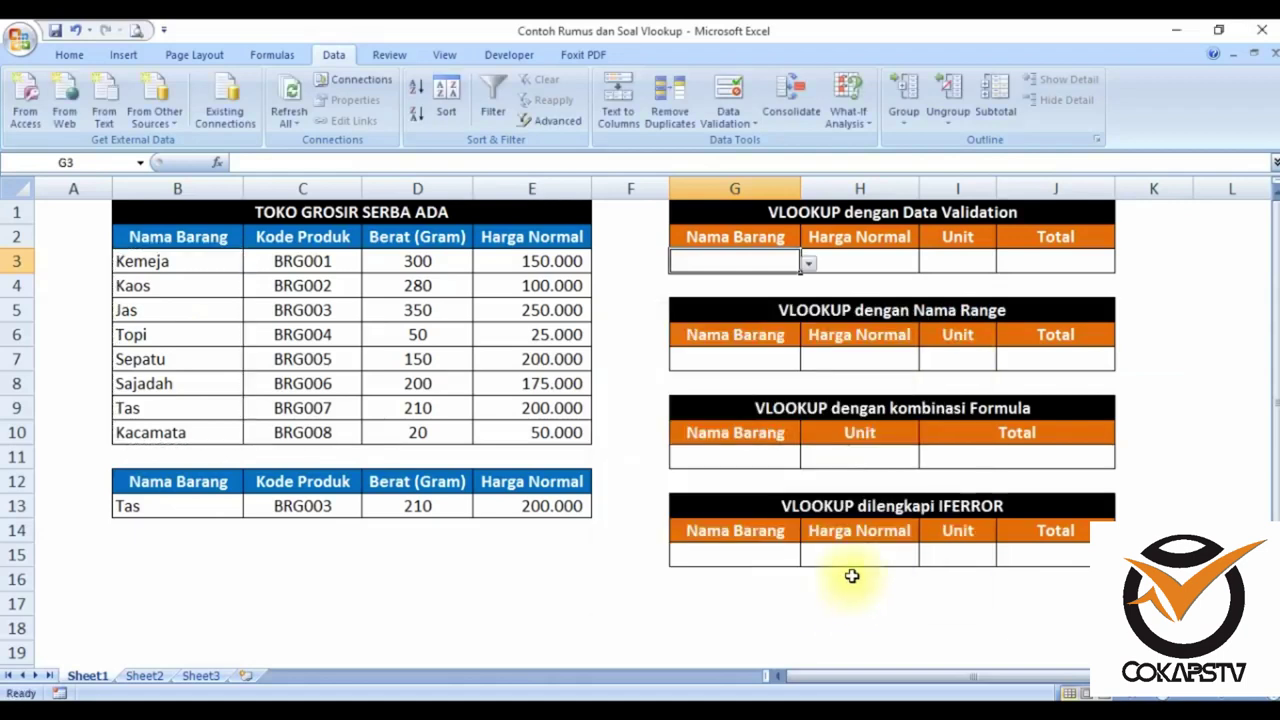
Step: Pick Kaos, Tas, Topi, then Sepatu in turn from G3's dropdown list
{"action": "left_click", "coordinate": [808, 264]}
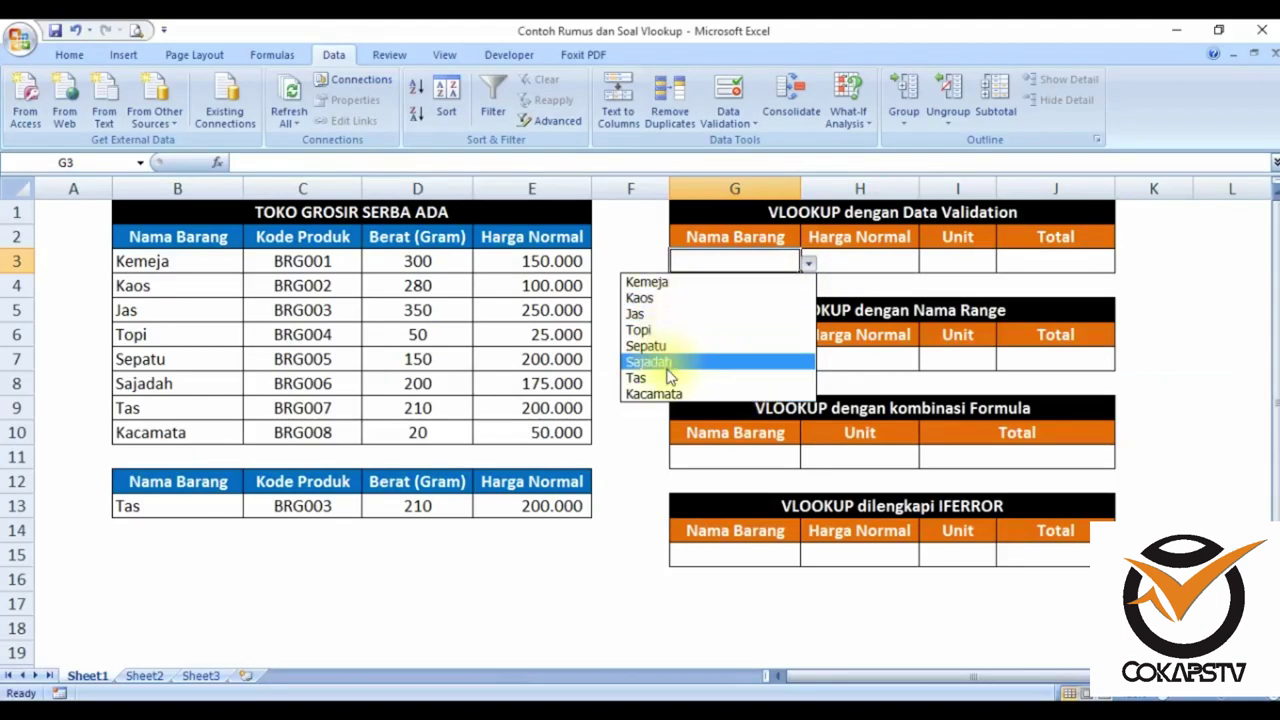
{"action": "left_click", "coordinate": [657, 297]}
{"action": "left_click", "coordinate": [808, 264]}
{"action": "left_click", "coordinate": [720, 377]}
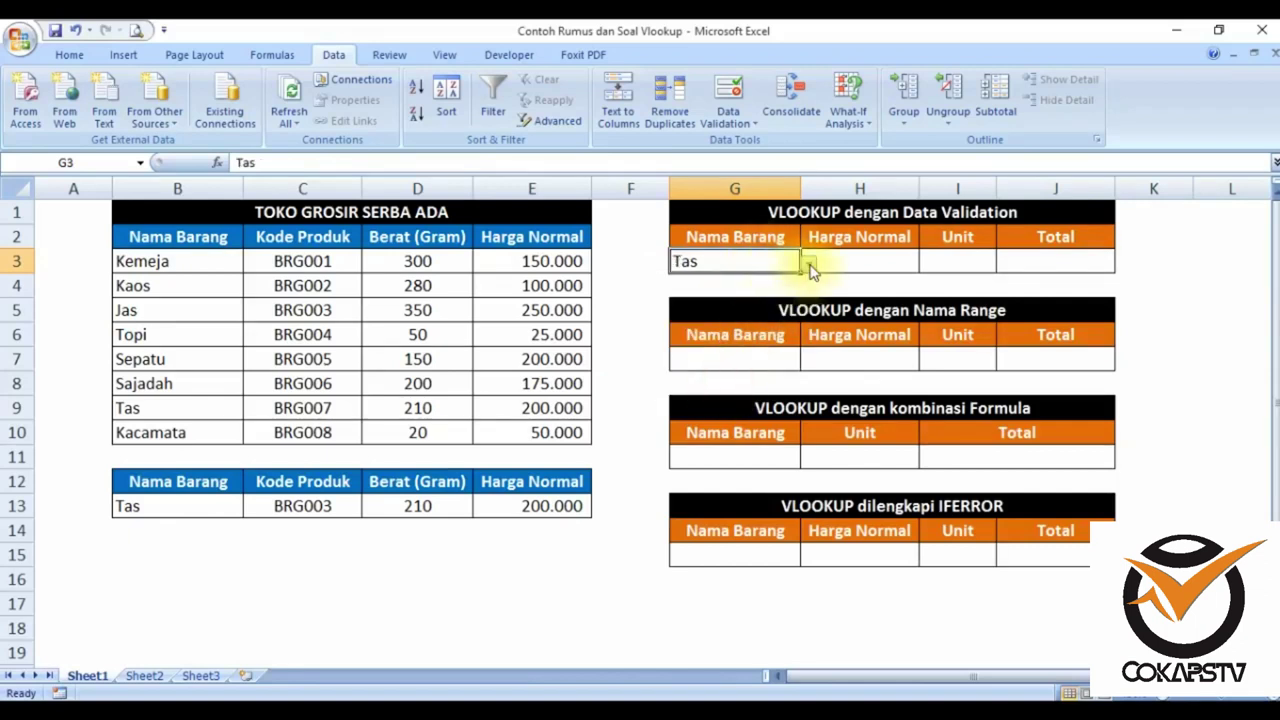
{"action": "left_click", "coordinate": [808, 263]}
{"action": "left_click", "coordinate": [760, 340]}
{"action": "left_click", "coordinate": [809, 264]}
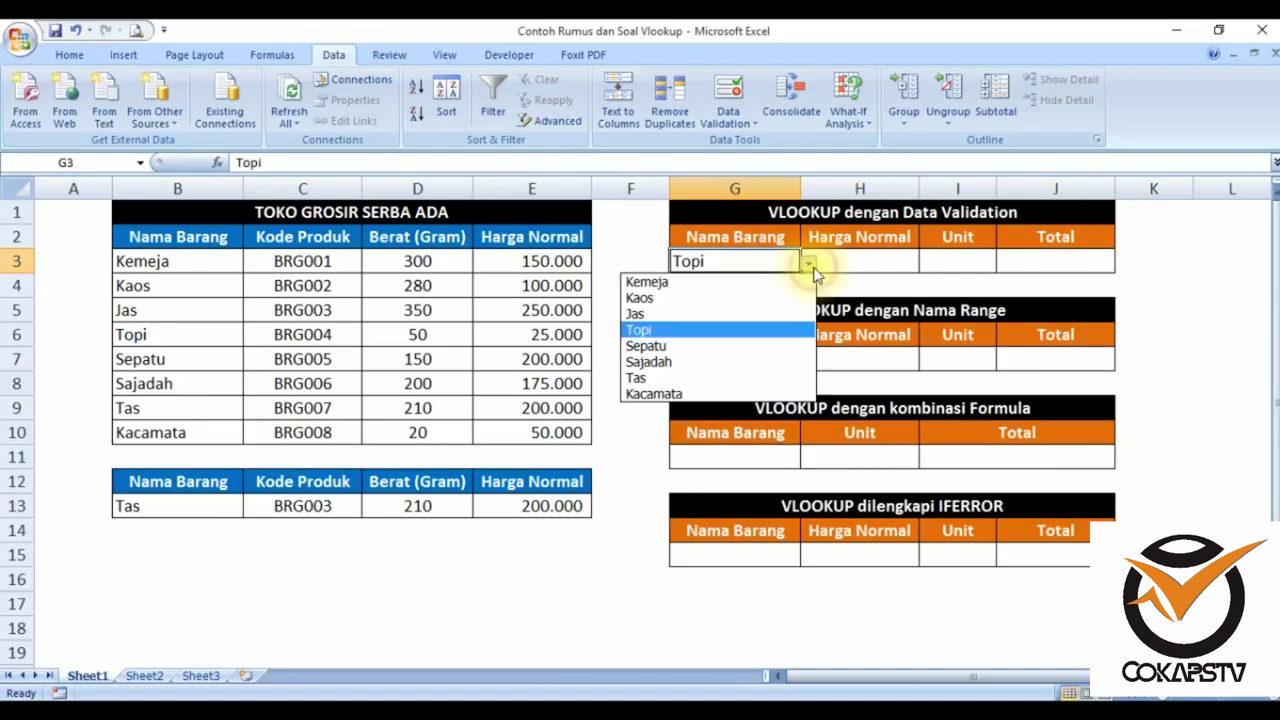
{"action": "left_click", "coordinate": [768, 358]}
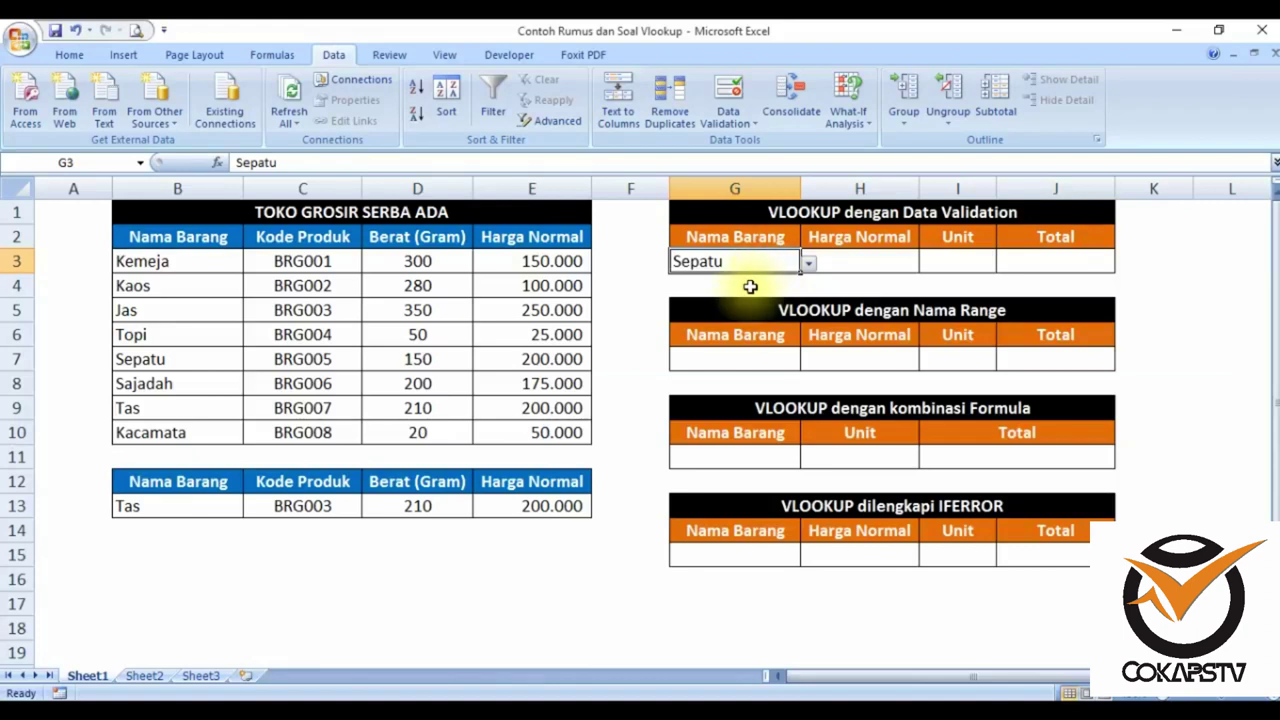
Step: Test G3's validation with invalid entries Kemejaa and dfsdfdsf, cancelling each error alert
{"action": "type", "text": "Kemejaa"}
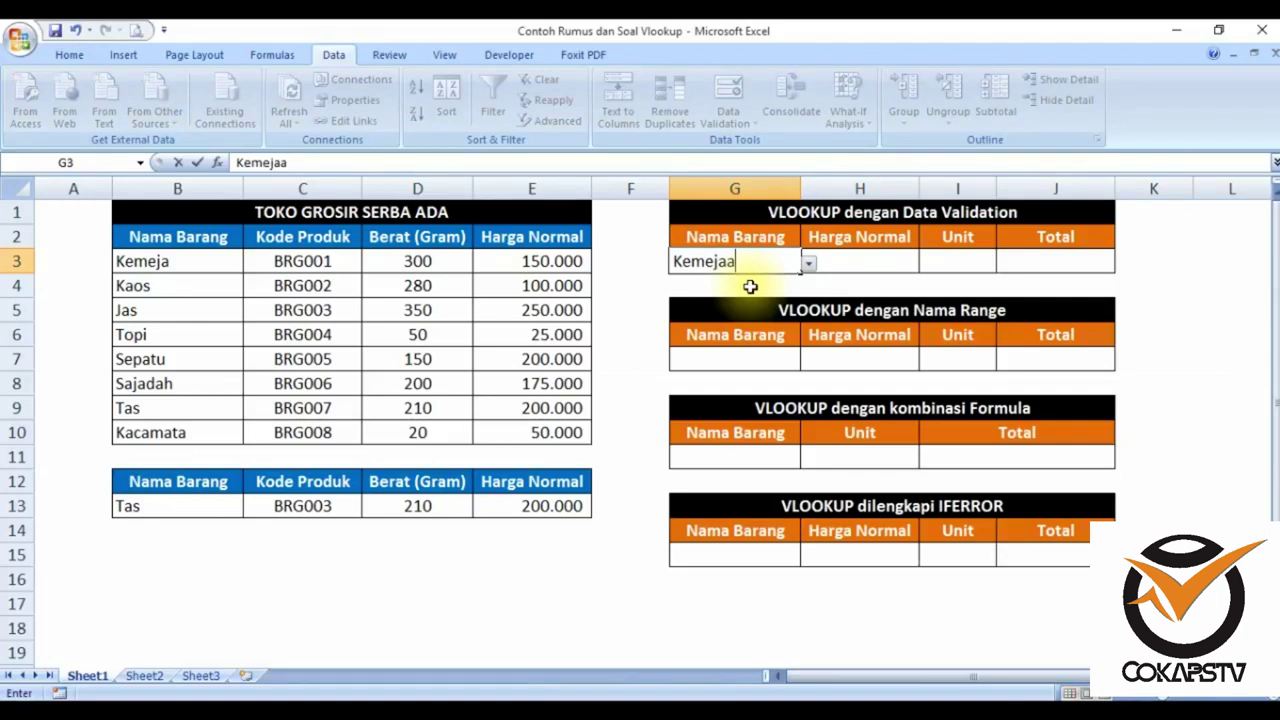
{"action": "key", "text": "Return"}
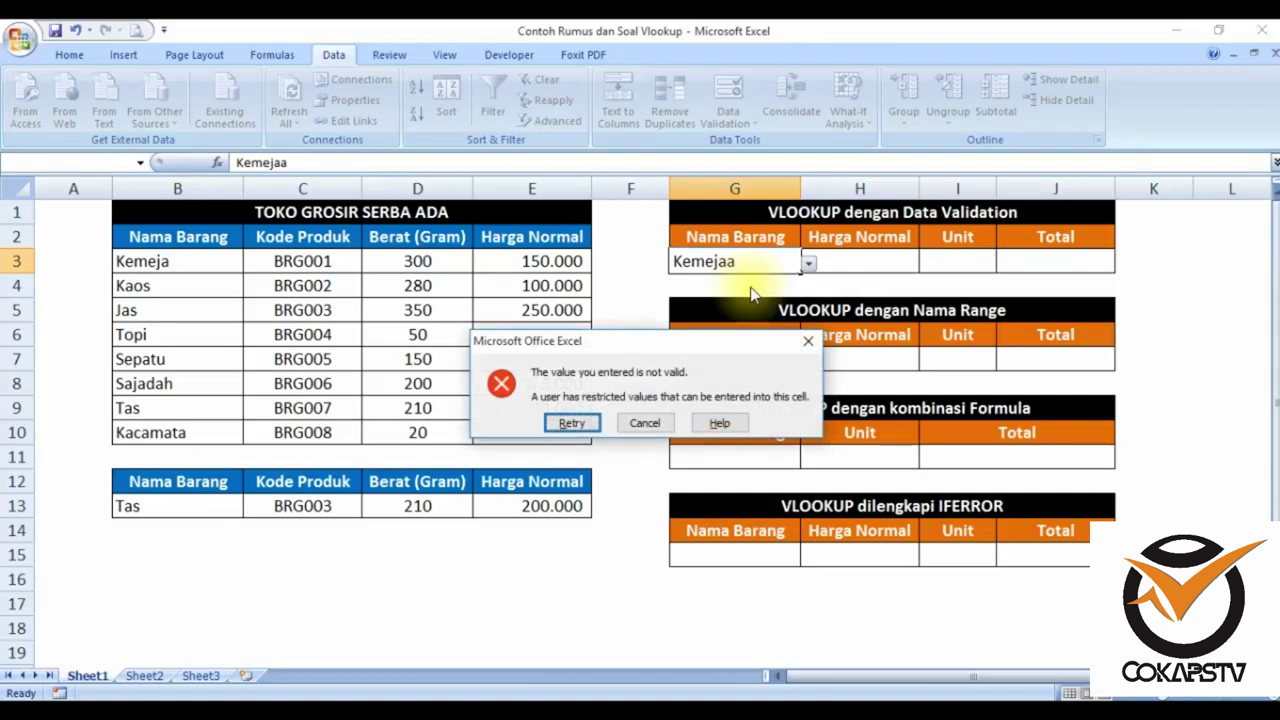
{"action": "left_click", "coordinate": [650, 423]}
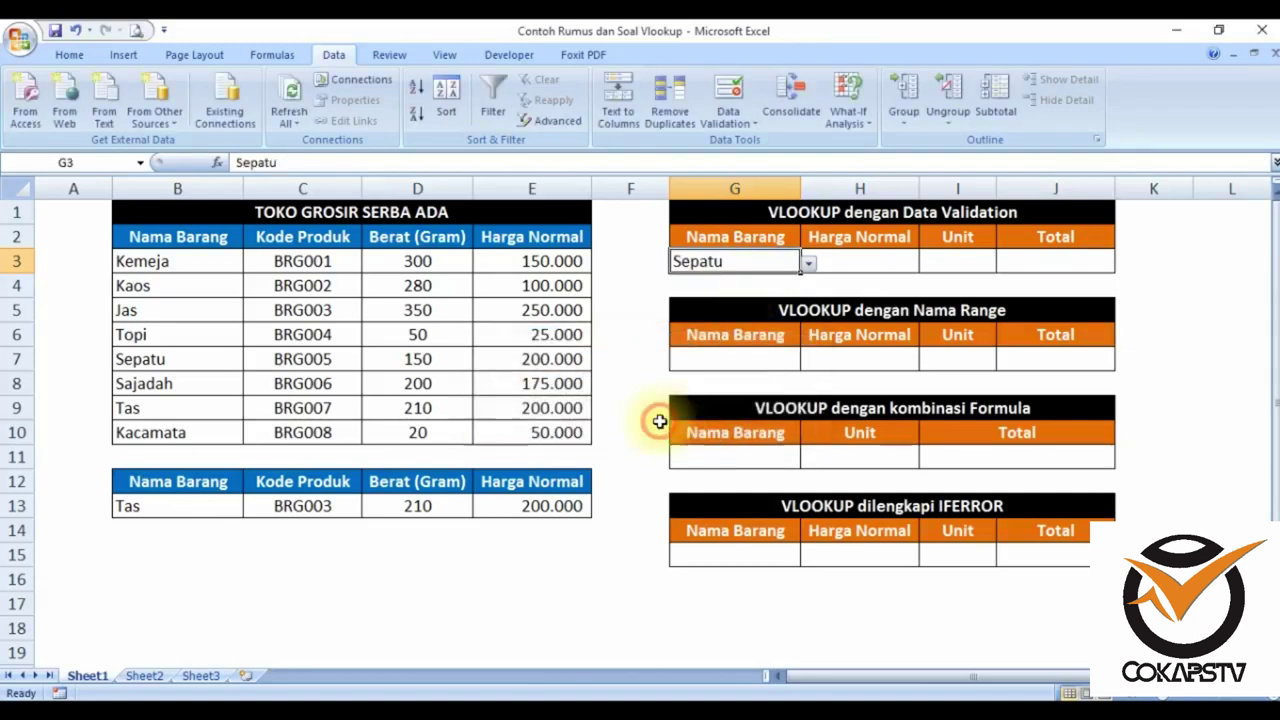
{"action": "type", "text": "dfsdfdsf"}
{"action": "key", "text": "Return"}
{"action": "key", "text": "Return"}
{"action": "left_click", "coordinate": [808, 262]}
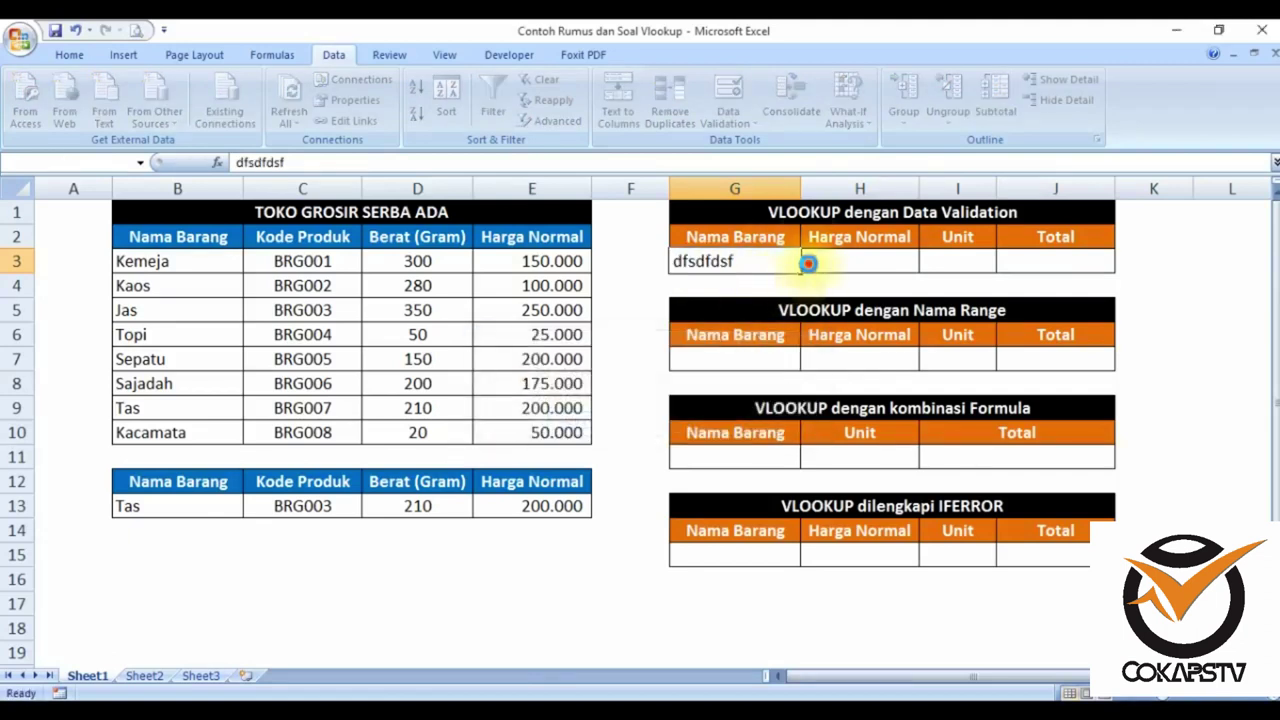
{"action": "left_click", "coordinate": [668, 424]}
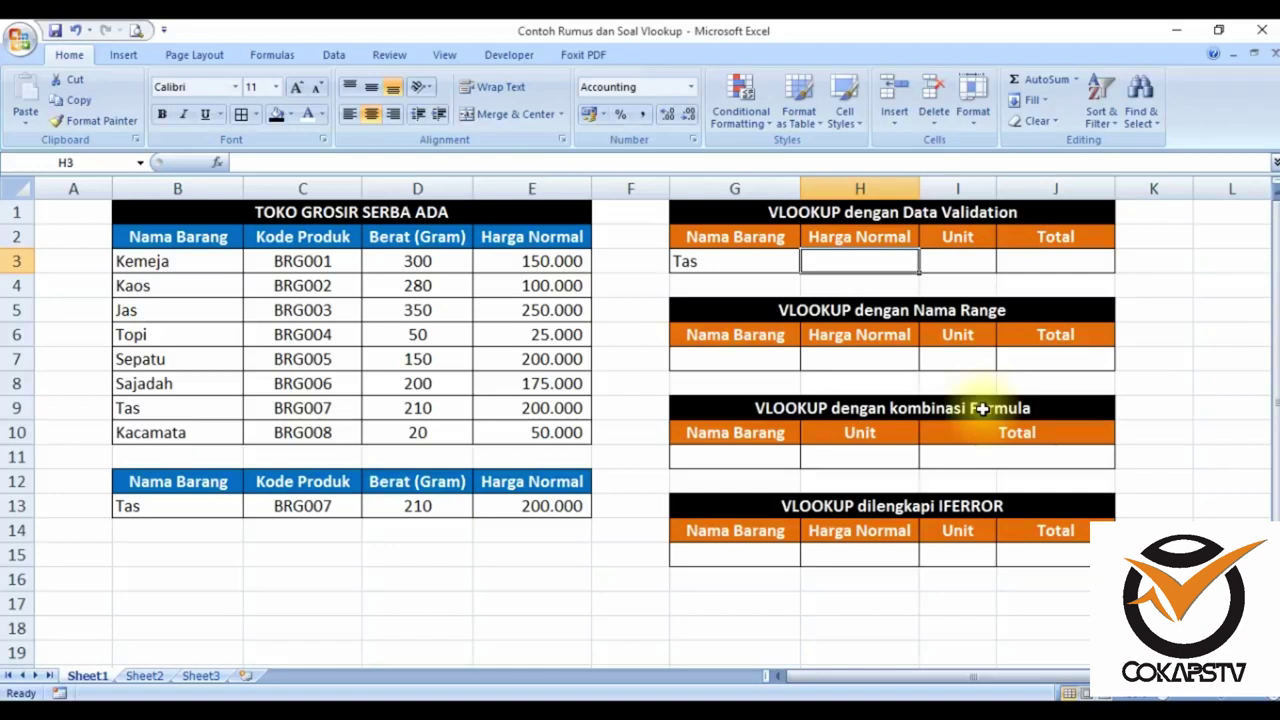
Step: Enter =VLOOKUP(G3;B3:E10;4;FALSE) in H3, returning 200.000 for Tas
{"action": "type", "text": "=vl"}
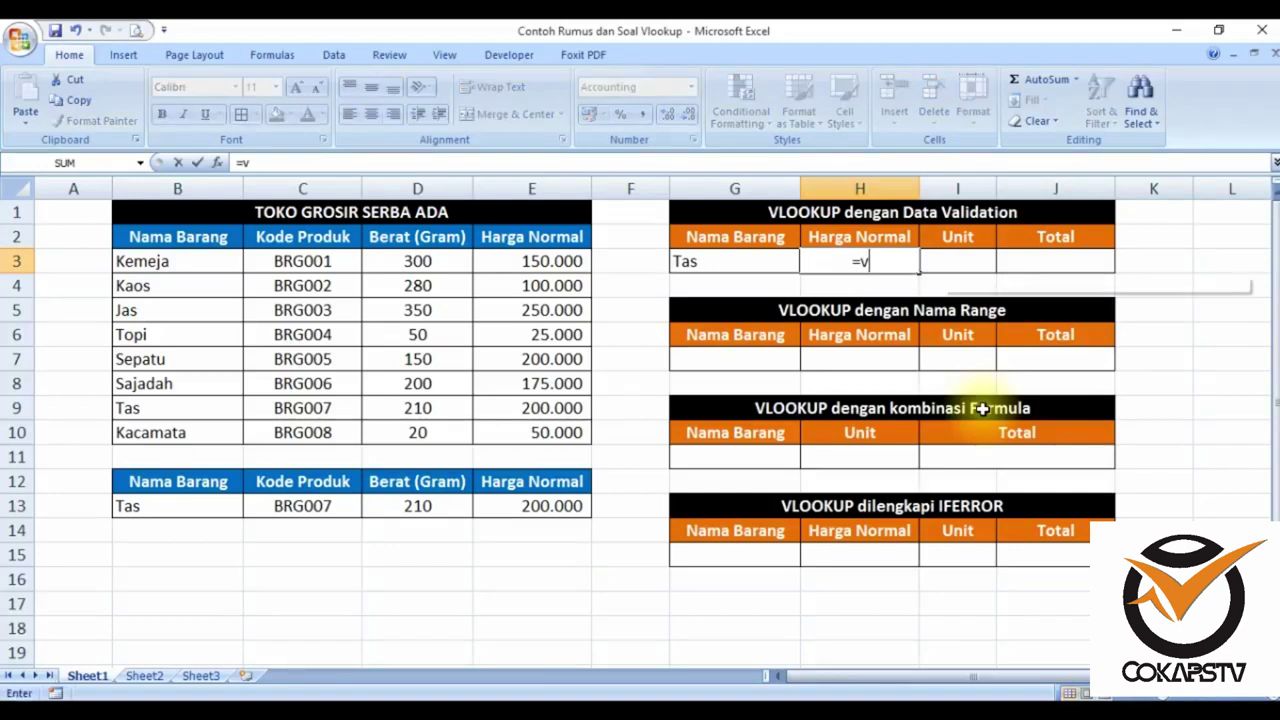
{"action": "key", "text": "Tab"}
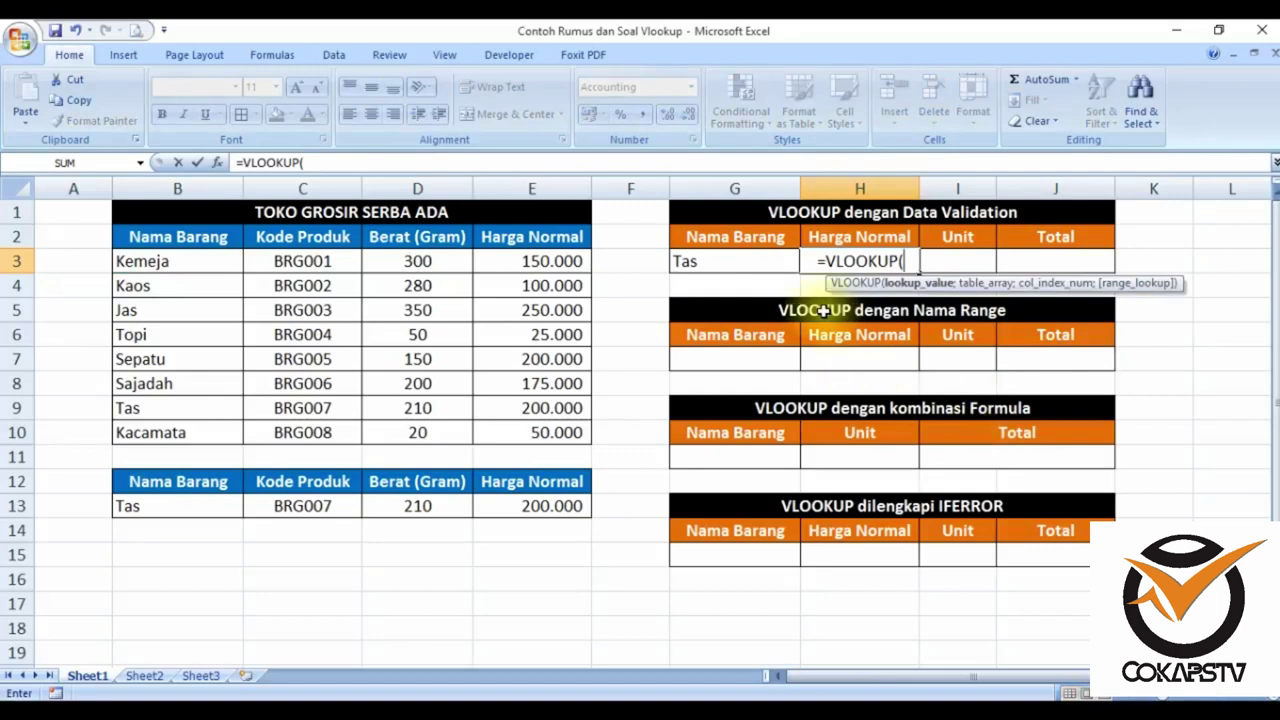
{"action": "left_click", "coordinate": [737, 262]}
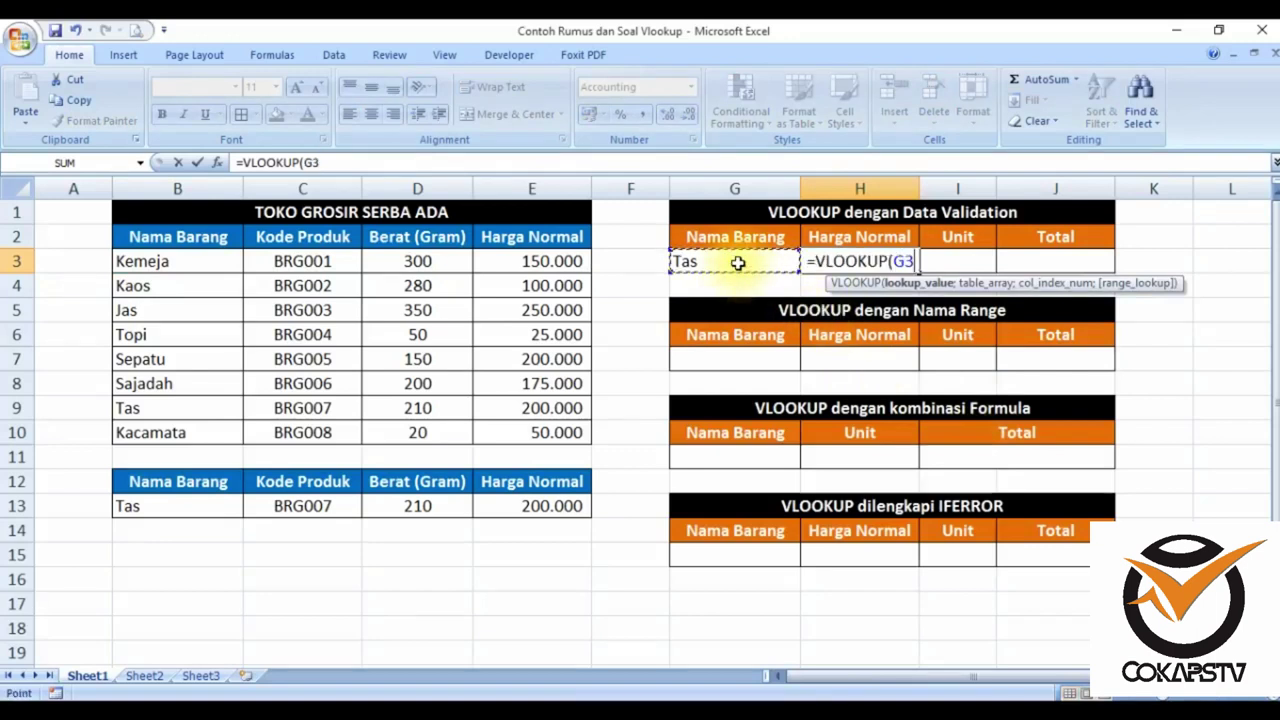
{"action": "type", "text": ";"}
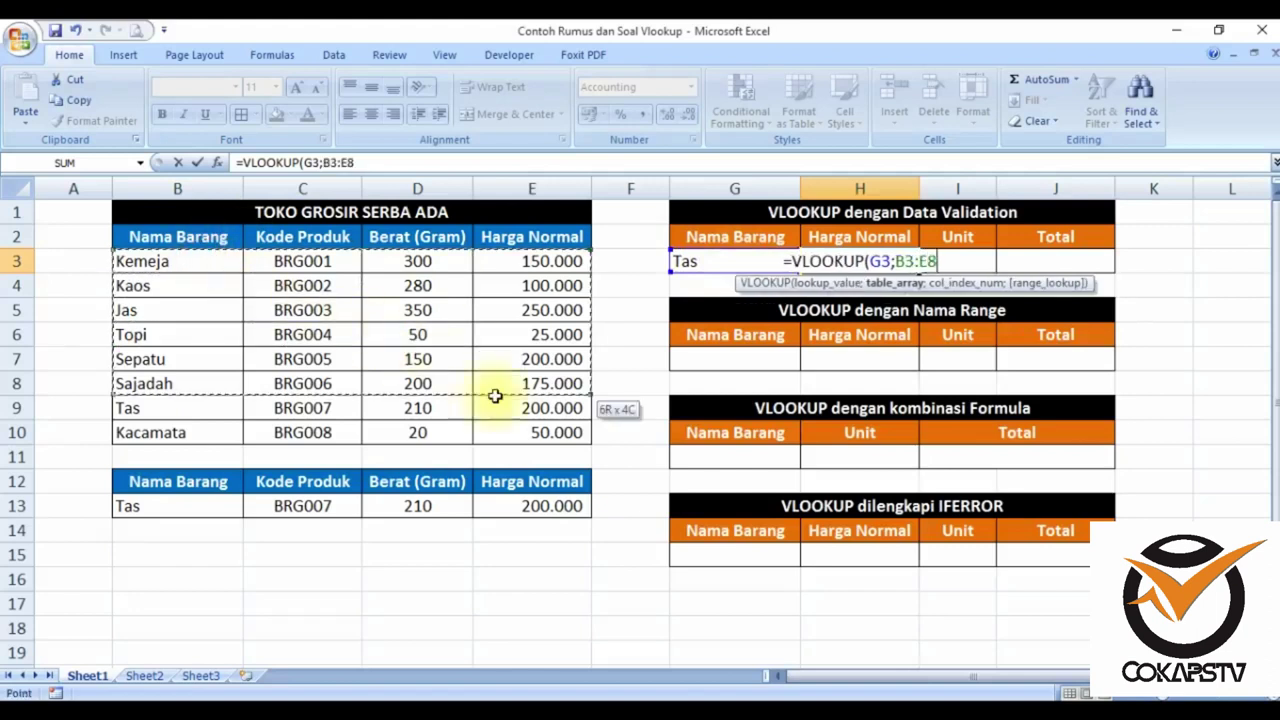
{"action": "left_click_drag", "start_coordinate": [202, 257], "coordinate": [529, 428]}
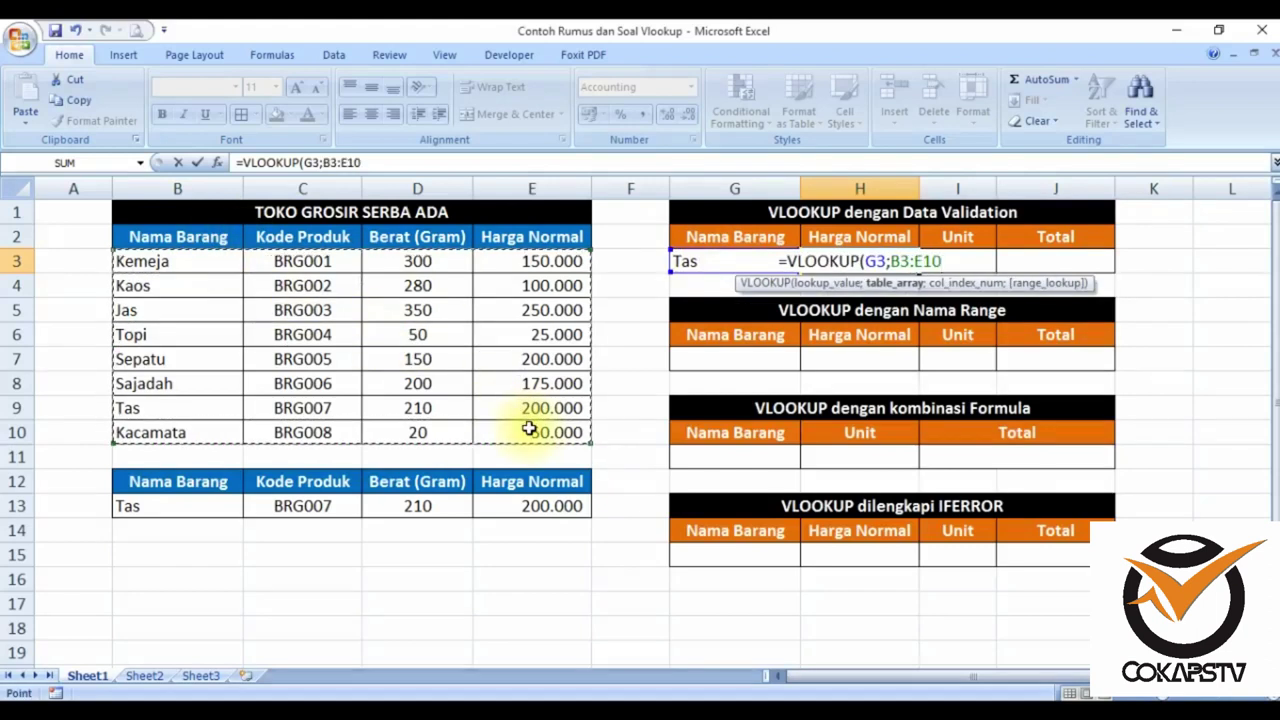
{"action": "type", "text": ";"}
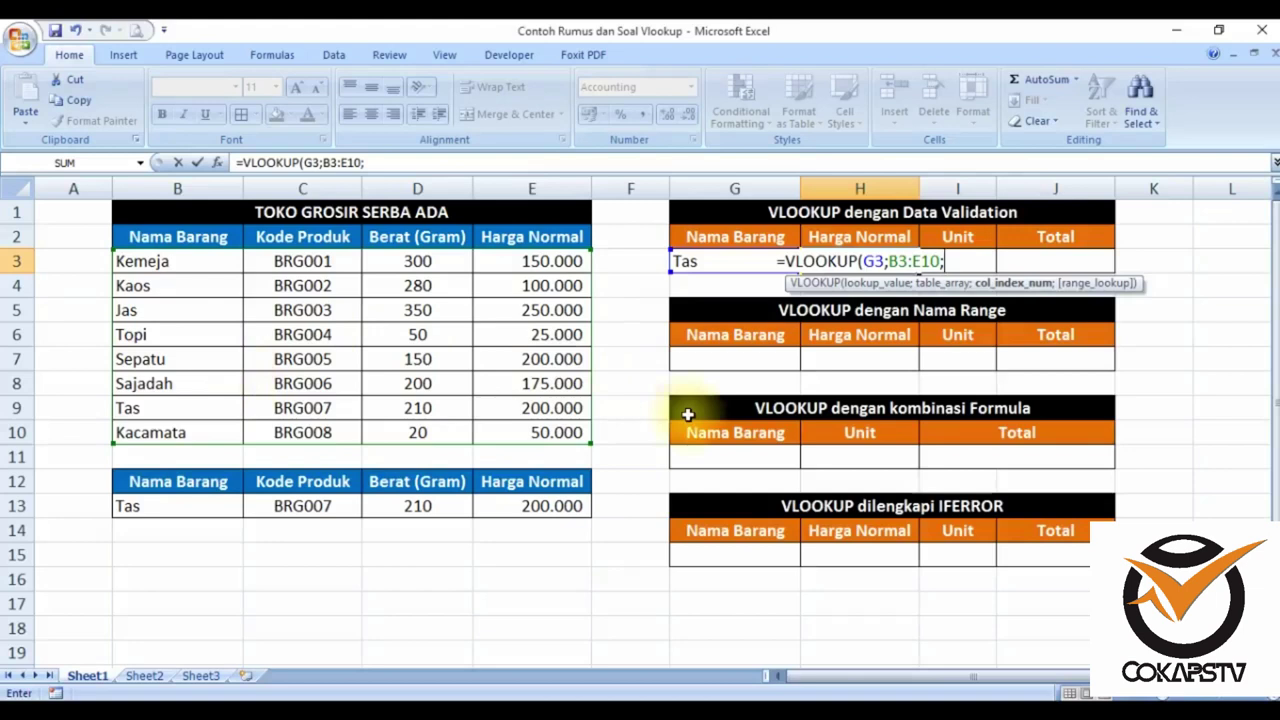
{"action": "type", "text": "4;"}
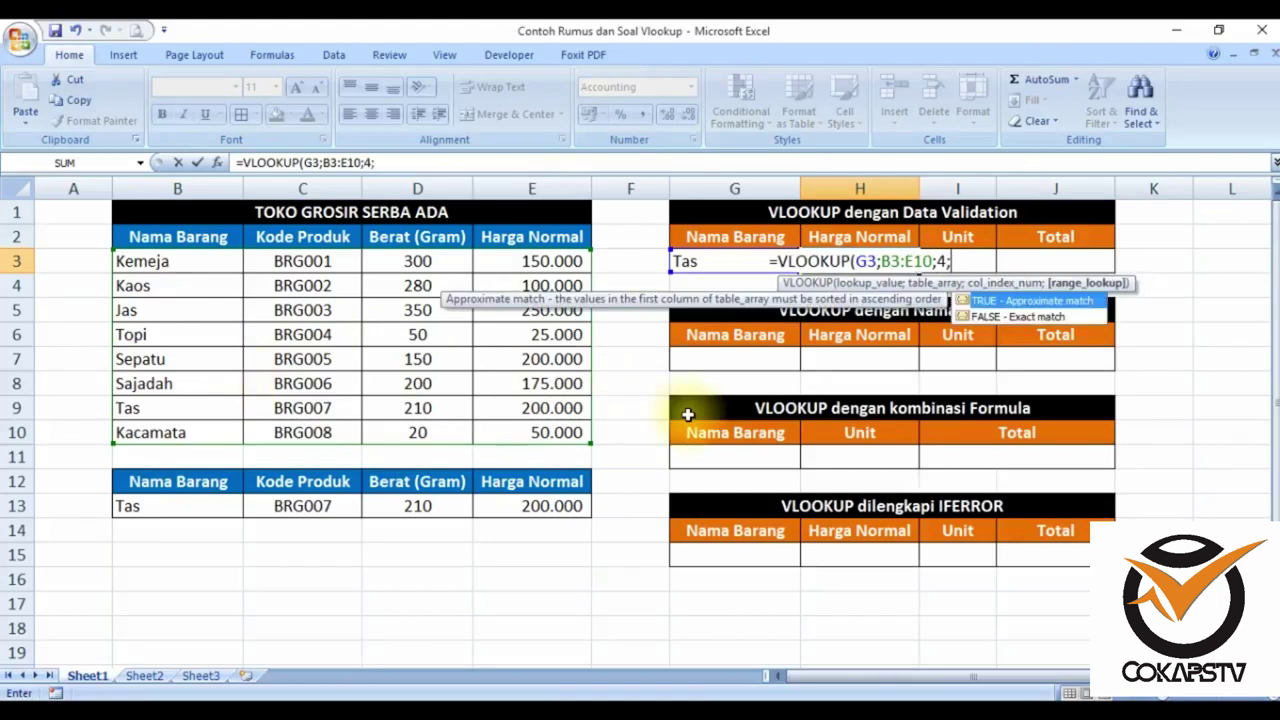
{"action": "type", "text": "false"}
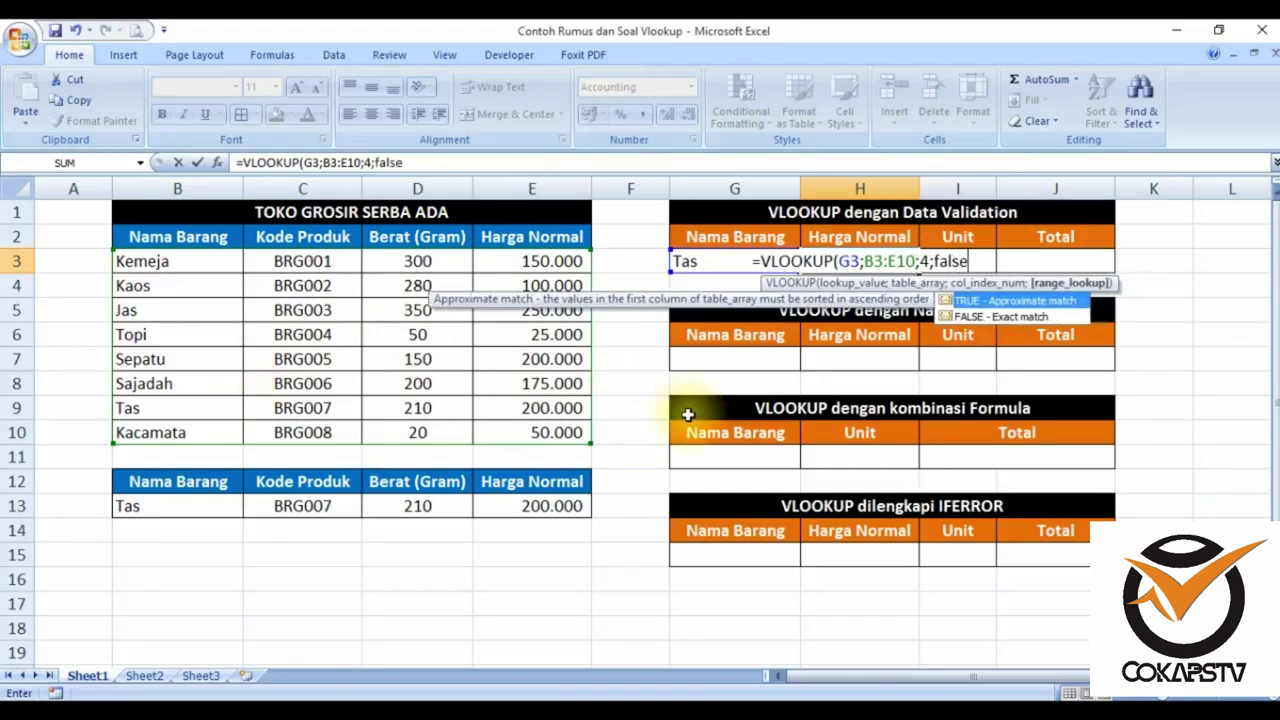
{"action": "type", "text": ")"}
{"action": "key", "text": "Return"}
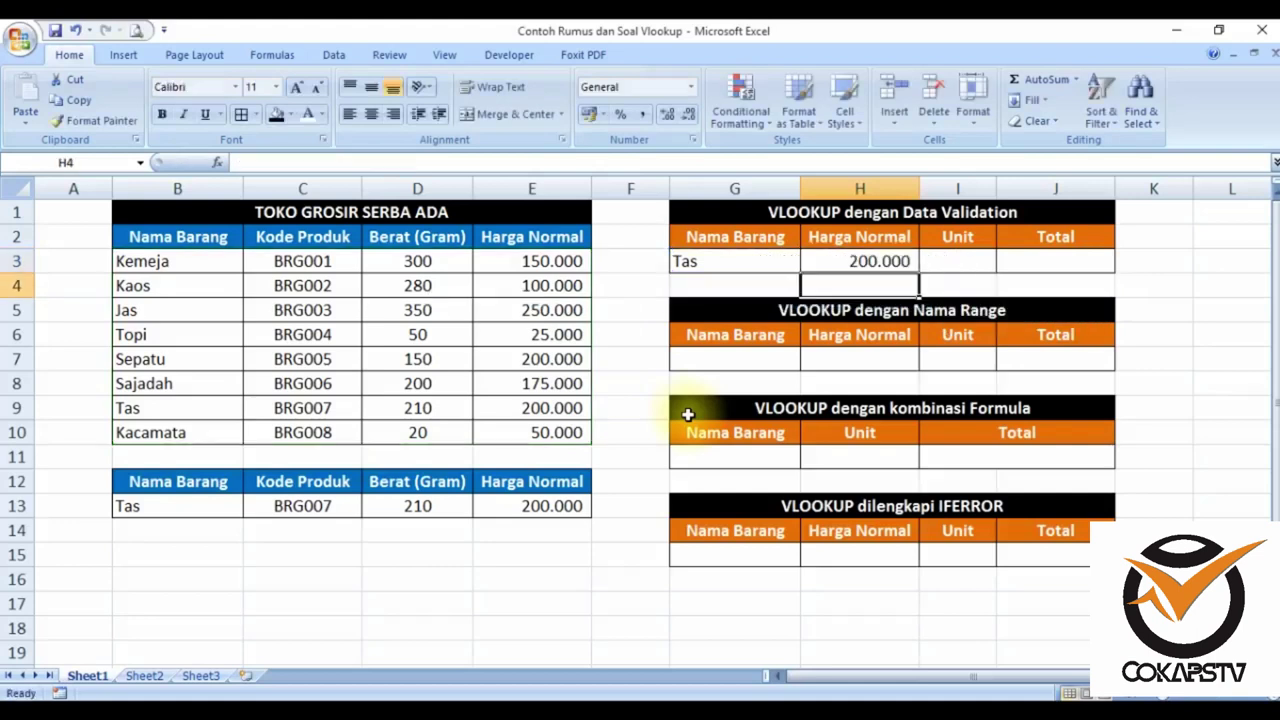
Step: Enter =H3*I3 in the Total cell J3
{"action": "left_click", "coordinate": [933, 272]}
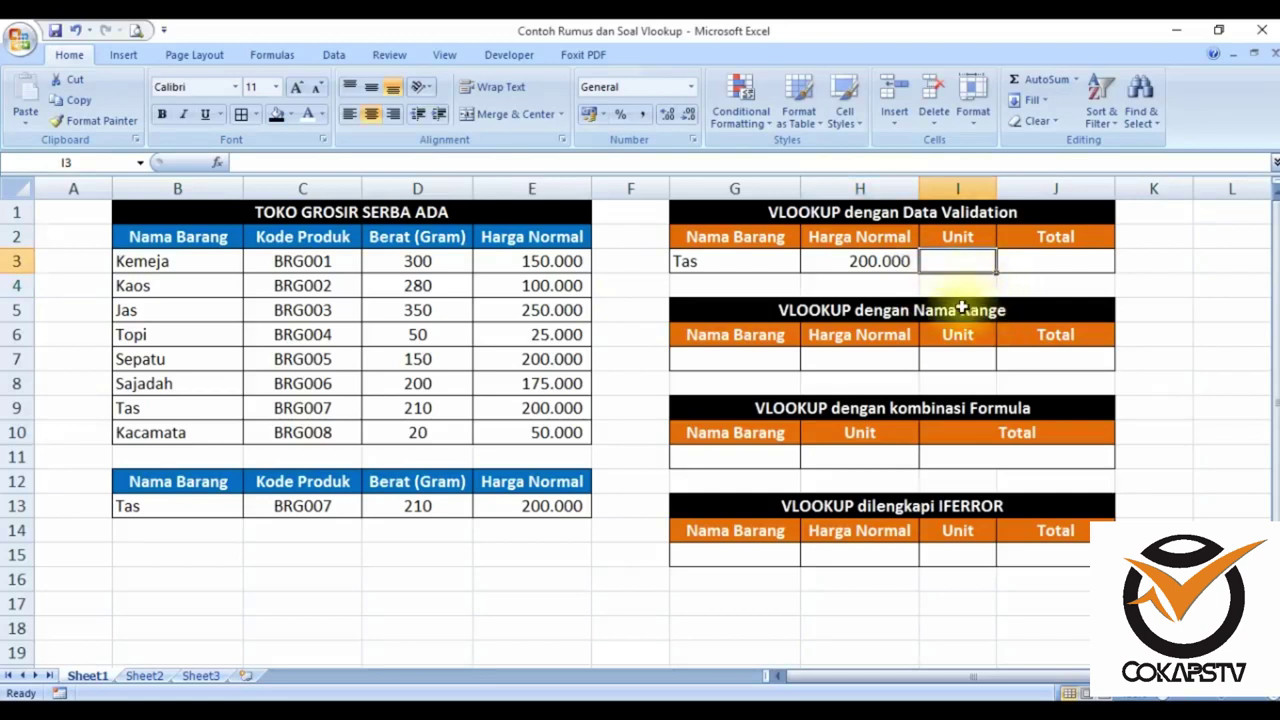
{"action": "left_click", "coordinate": [1031, 262]}
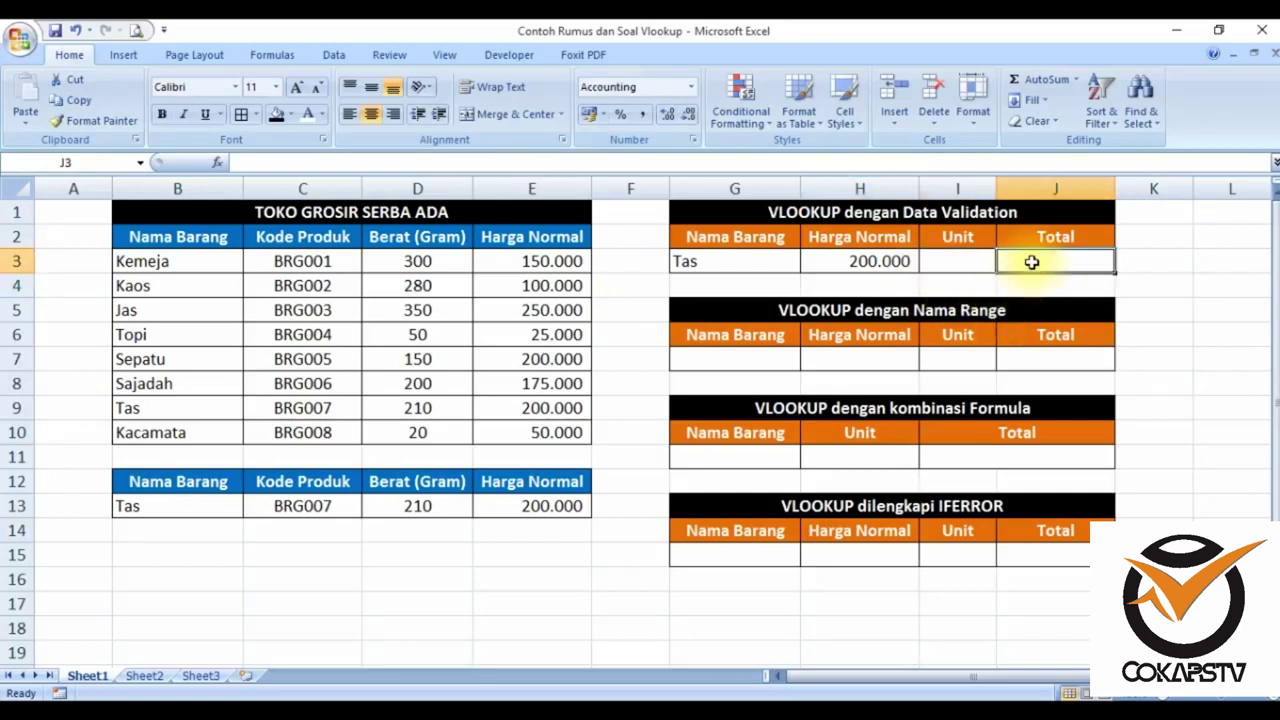
{"action": "type", "text": "="}
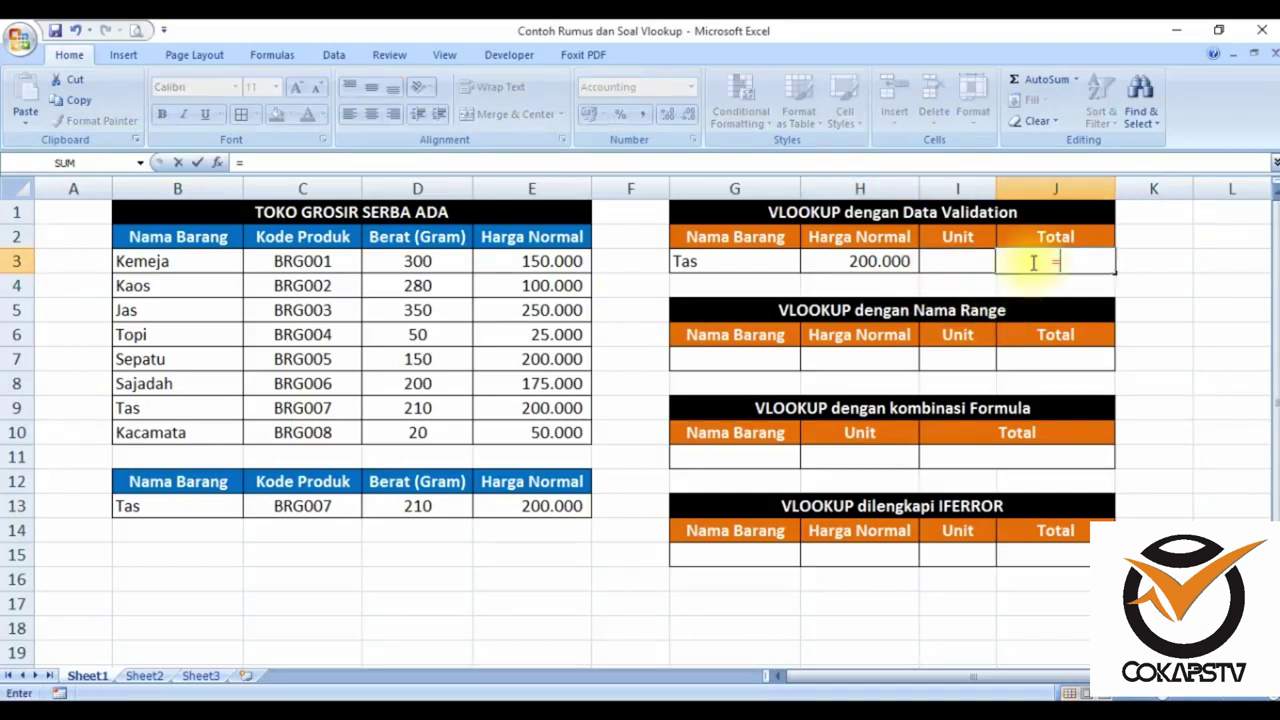
{"action": "left_click", "coordinate": [836, 261]}
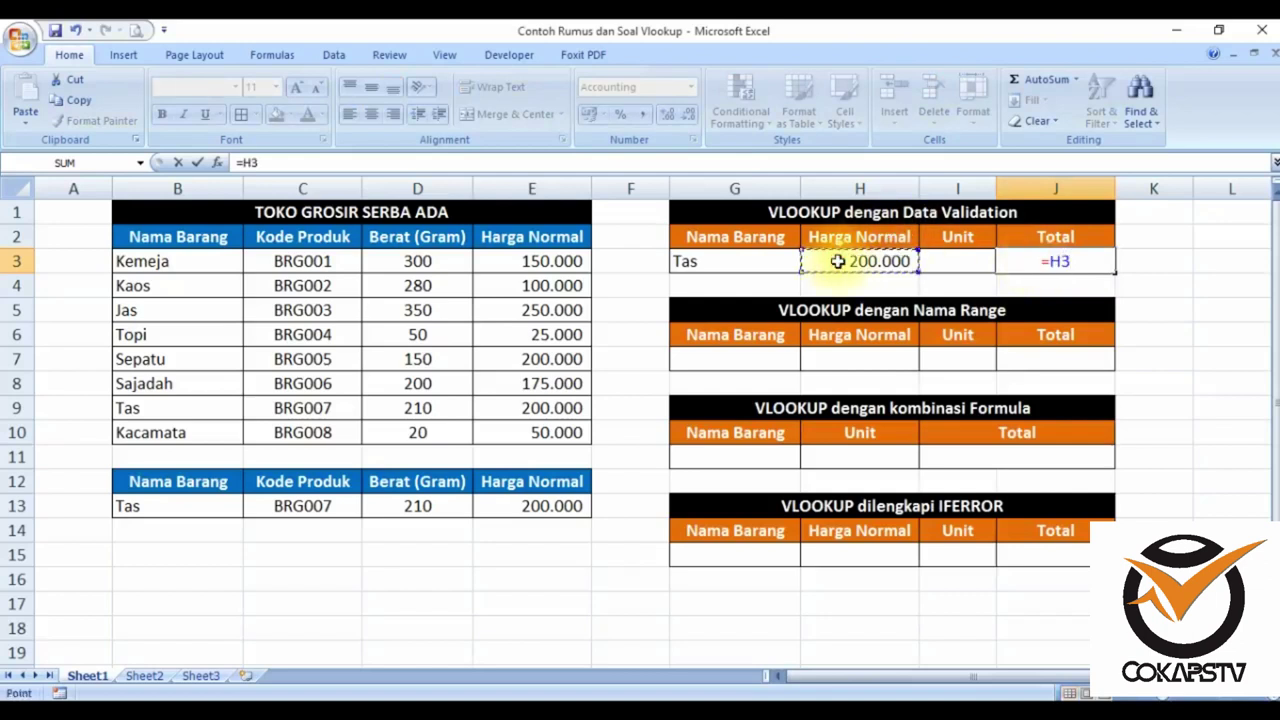
{"action": "type", "text": "*"}
{"action": "left_click", "coordinate": [940, 262]}
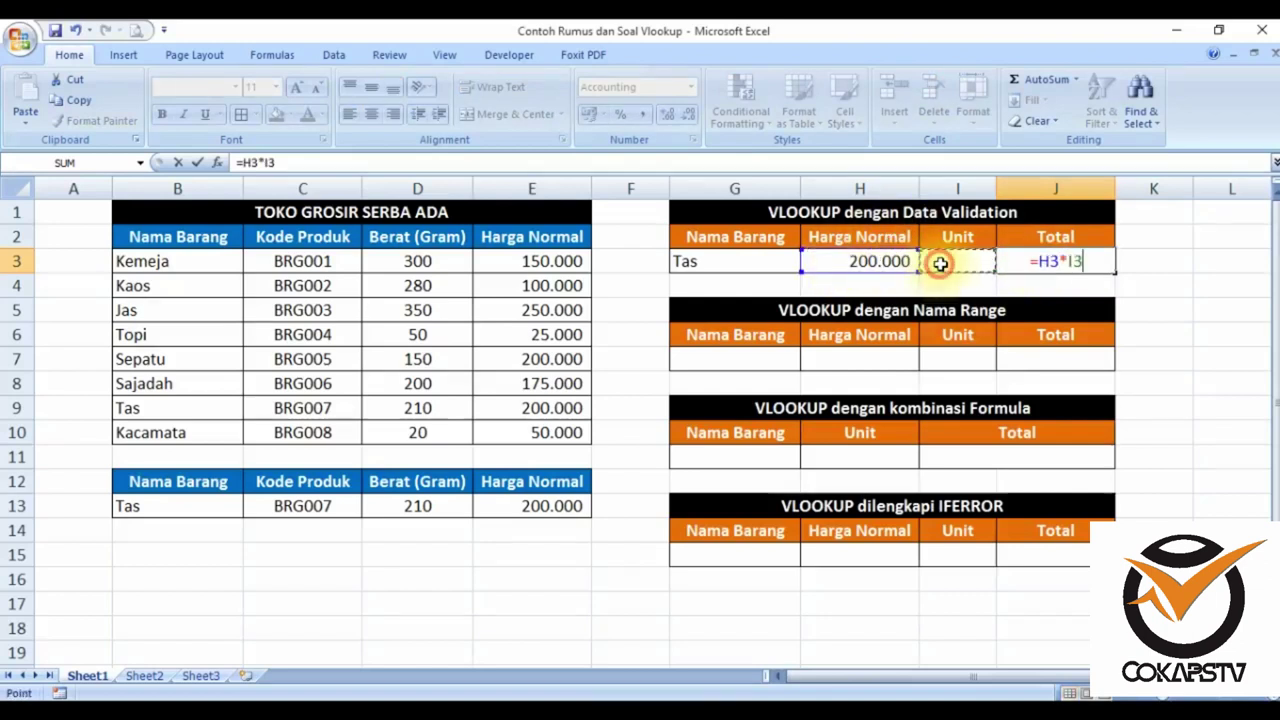
{"action": "key", "text": "Return"}
Step: Enter 4 units in I3 and choose Kacamata in G3, so the price shows 50.000 and Total 200.000
{"action": "left_click", "coordinate": [940, 262]}
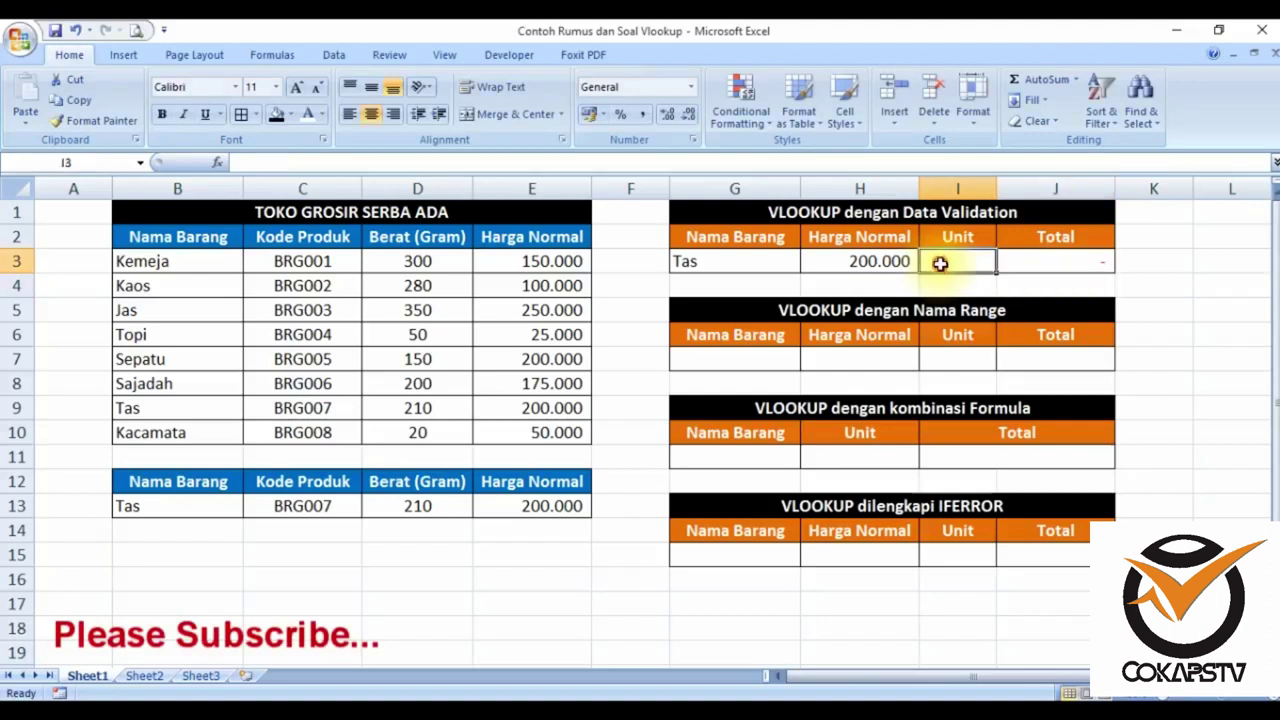
{"action": "type", "text": "4"}
{"action": "key", "text": "Return"}
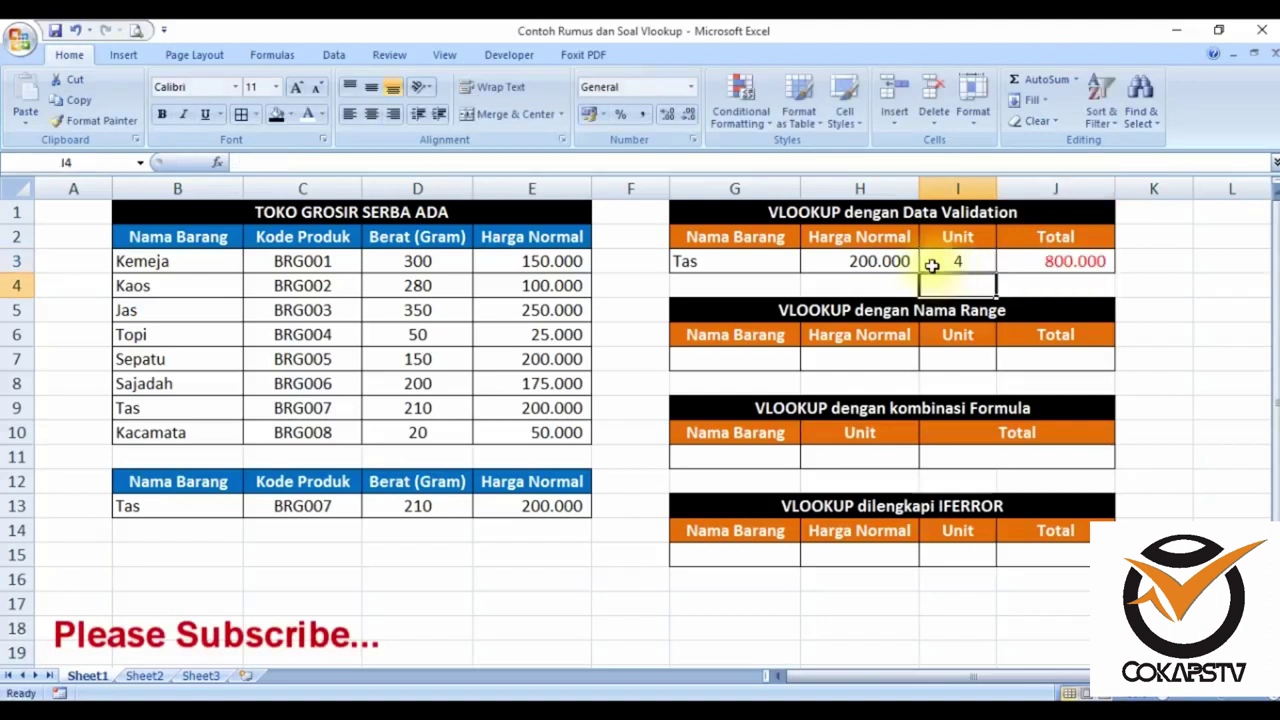
{"action": "left_click", "coordinate": [705, 261]}
{"action": "left_click", "coordinate": [808, 262]}
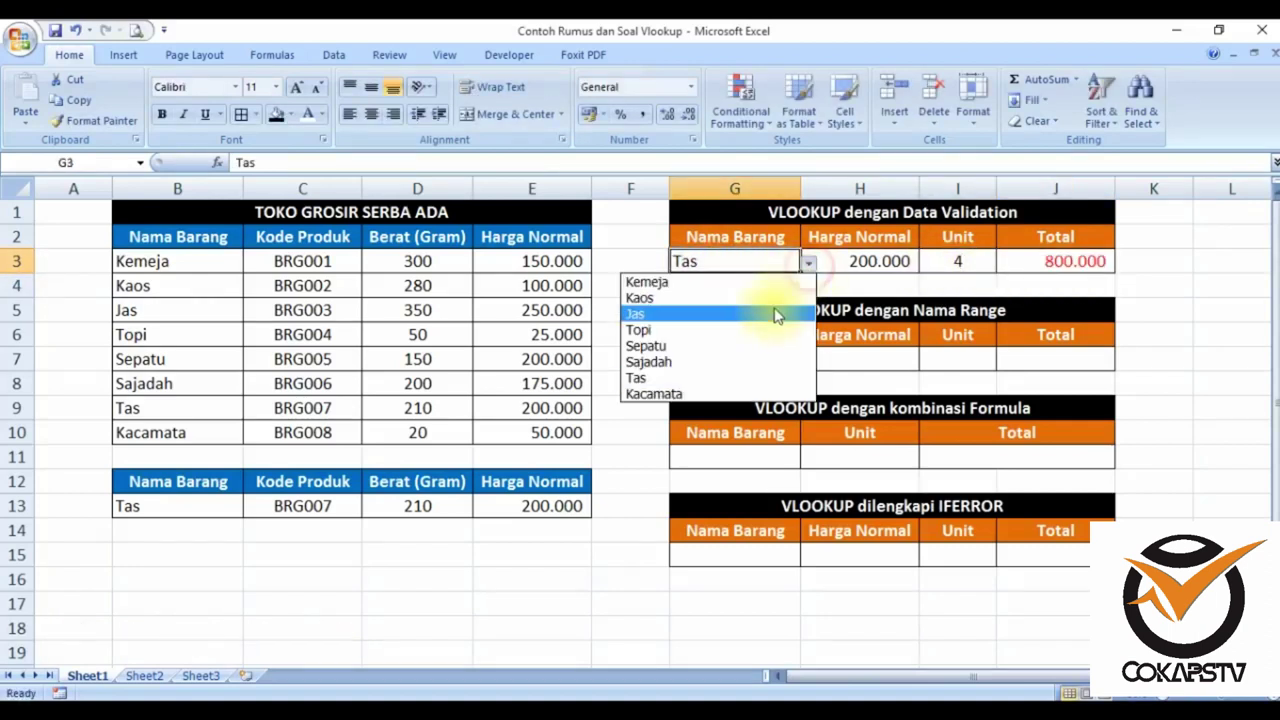
{"action": "left_click", "coordinate": [773, 314]}
{"action": "left_click", "coordinate": [808, 262]}
{"action": "left_click", "coordinate": [742, 297]}
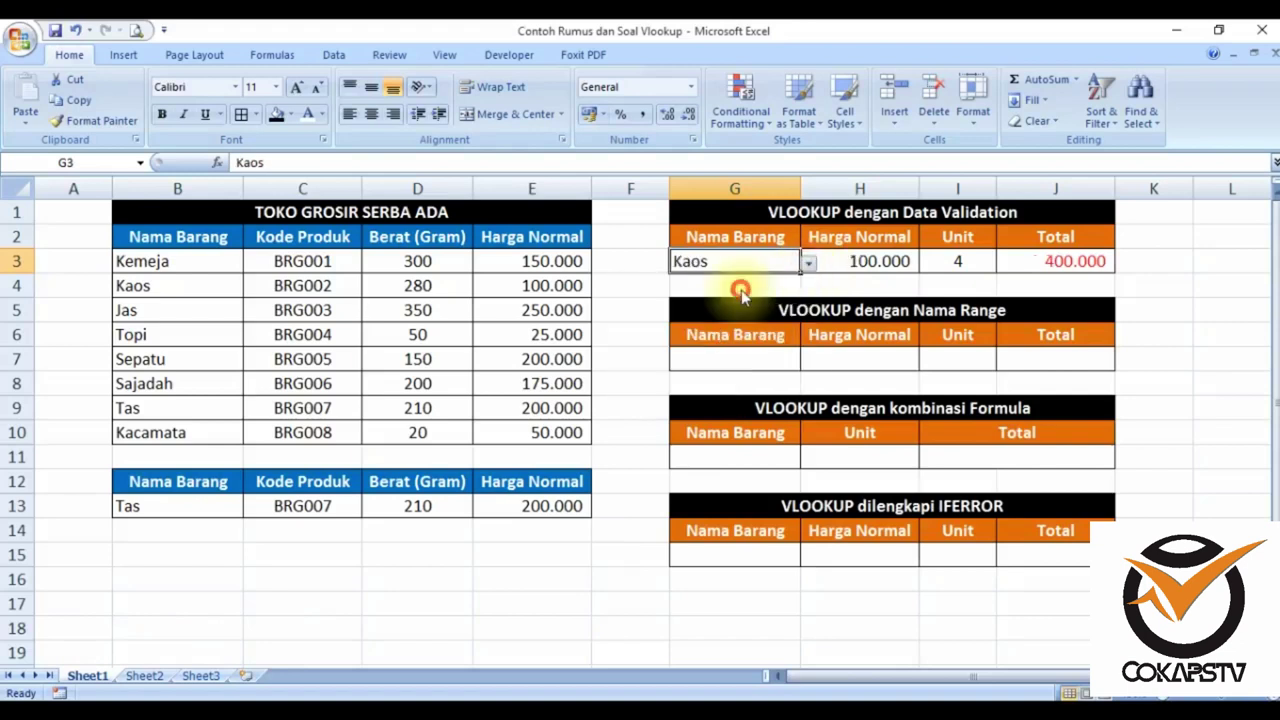
{"action": "left_click", "coordinate": [808, 265]}
{"action": "left_click", "coordinate": [745, 392]}
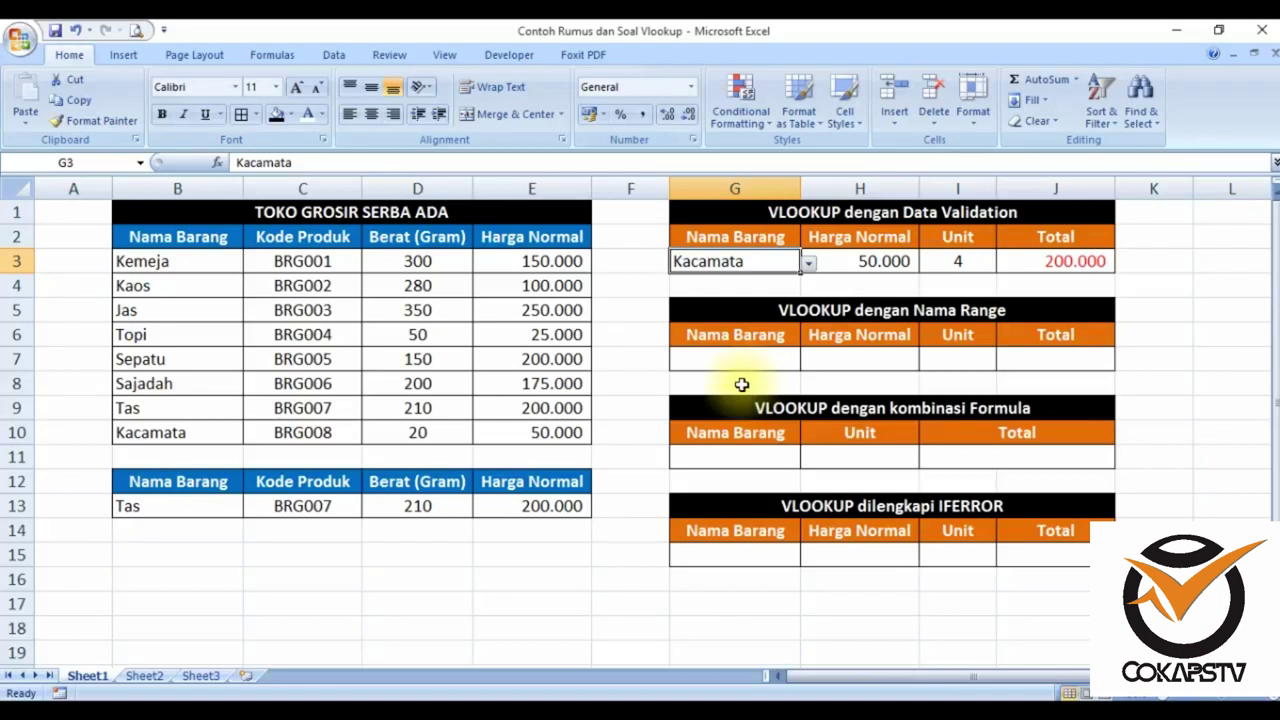
{"action": "left_click", "coordinate": [850, 360]}
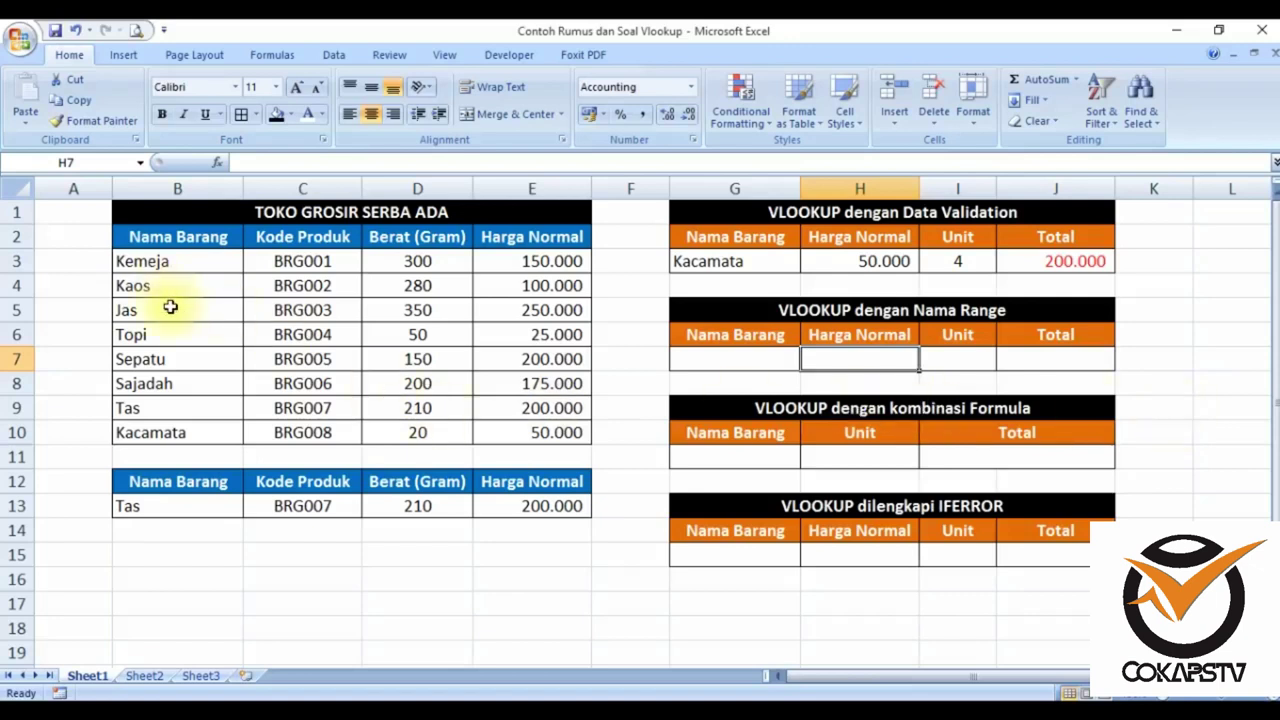
Step: Select the product table B3:E10 and name it TabelBantu in the Name Box
{"action": "left_click", "coordinate": [149, 261]}
{"action": "left_click_drag", "start_coordinate": [149, 261], "coordinate": [525, 428]}
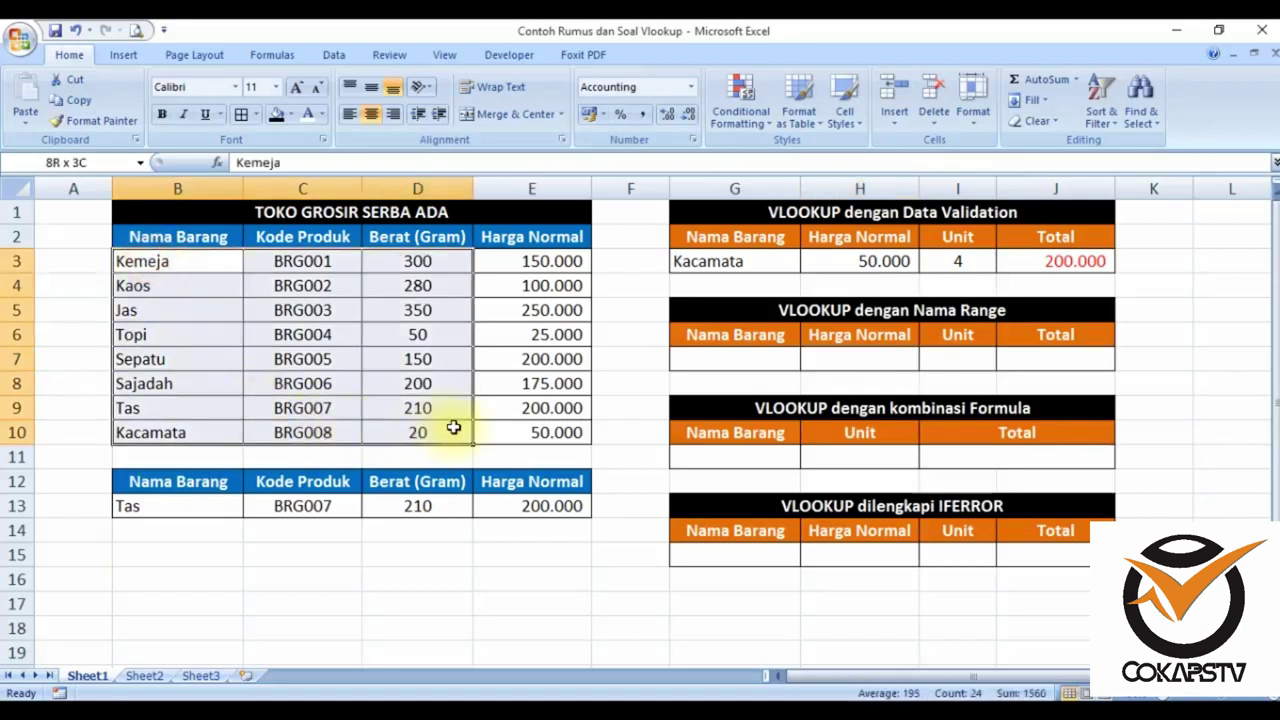
{"action": "left_click", "coordinate": [64, 161]}
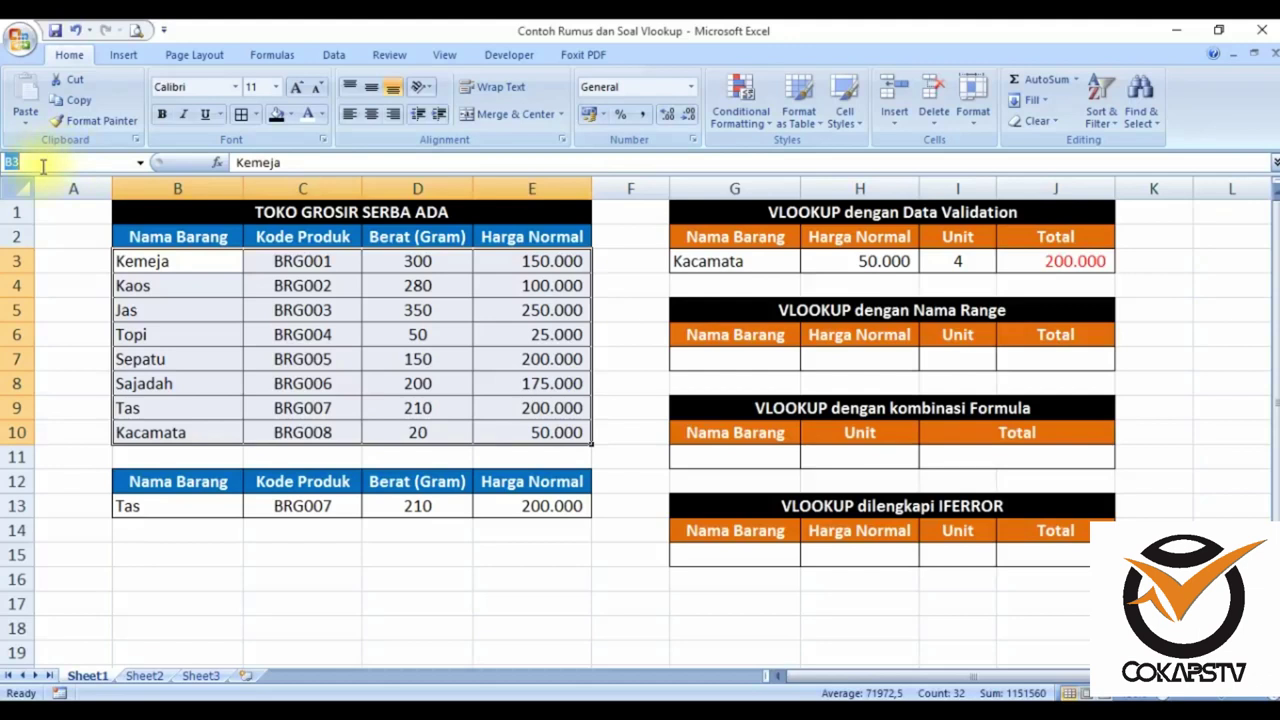
{"action": "type", "text": "Ta"}
{"action": "key", "text": "Return"}
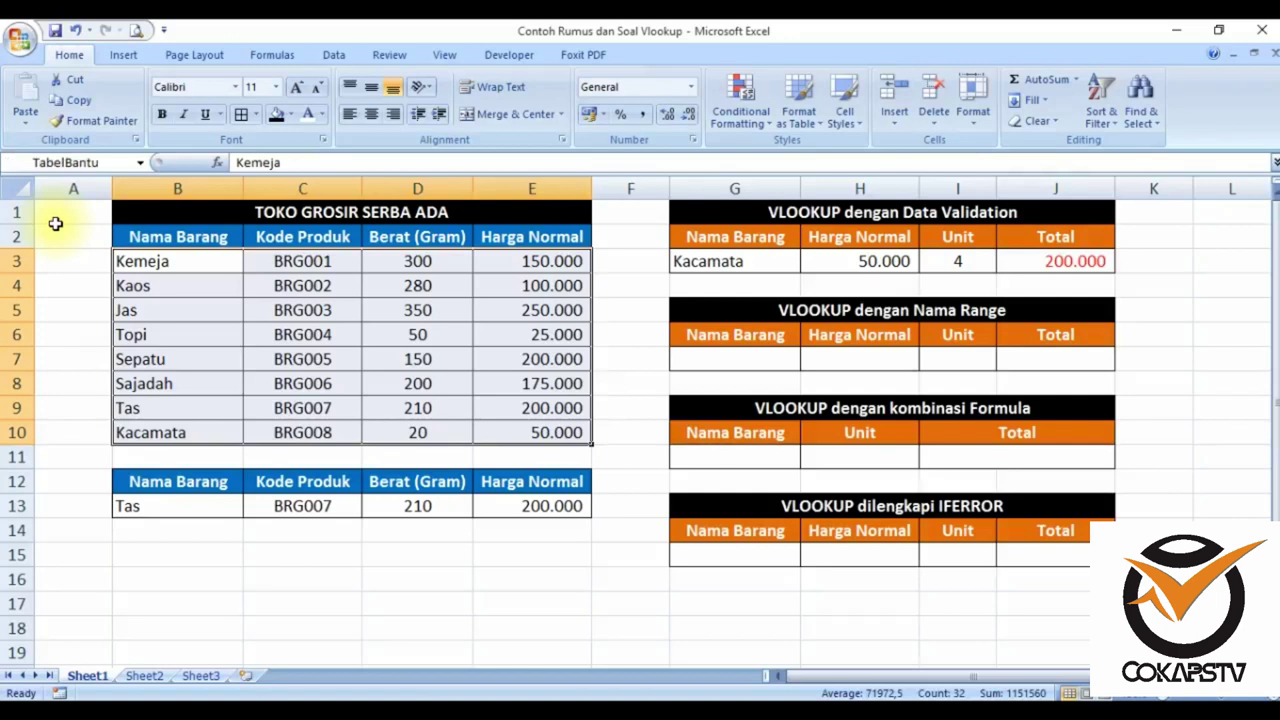
{"action": "left_click", "coordinate": [844, 364]}
Step: Enter =VLOOKUP(G7;TabelBantu;4;false) as the Harga Normal formula in H7
{"action": "type", "text": "=vl"}
{"action": "key", "text": "Tab"}
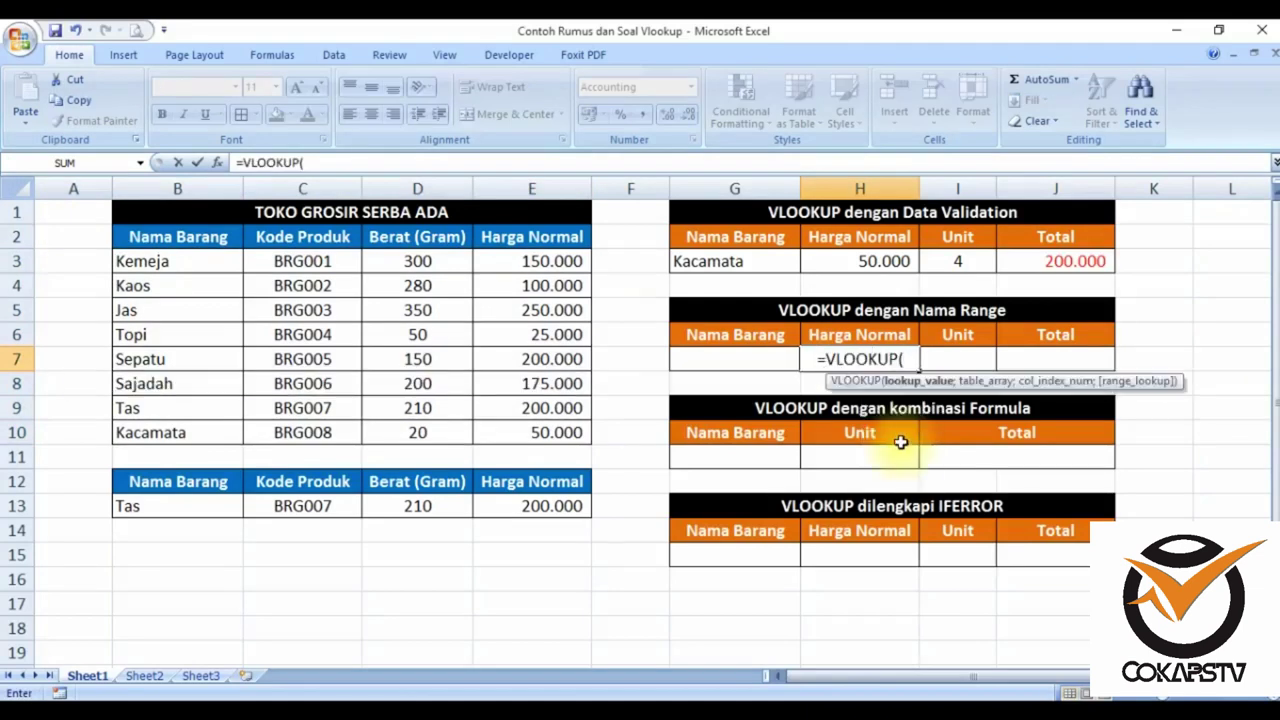
{"action": "left_click", "coordinate": [735, 360]}
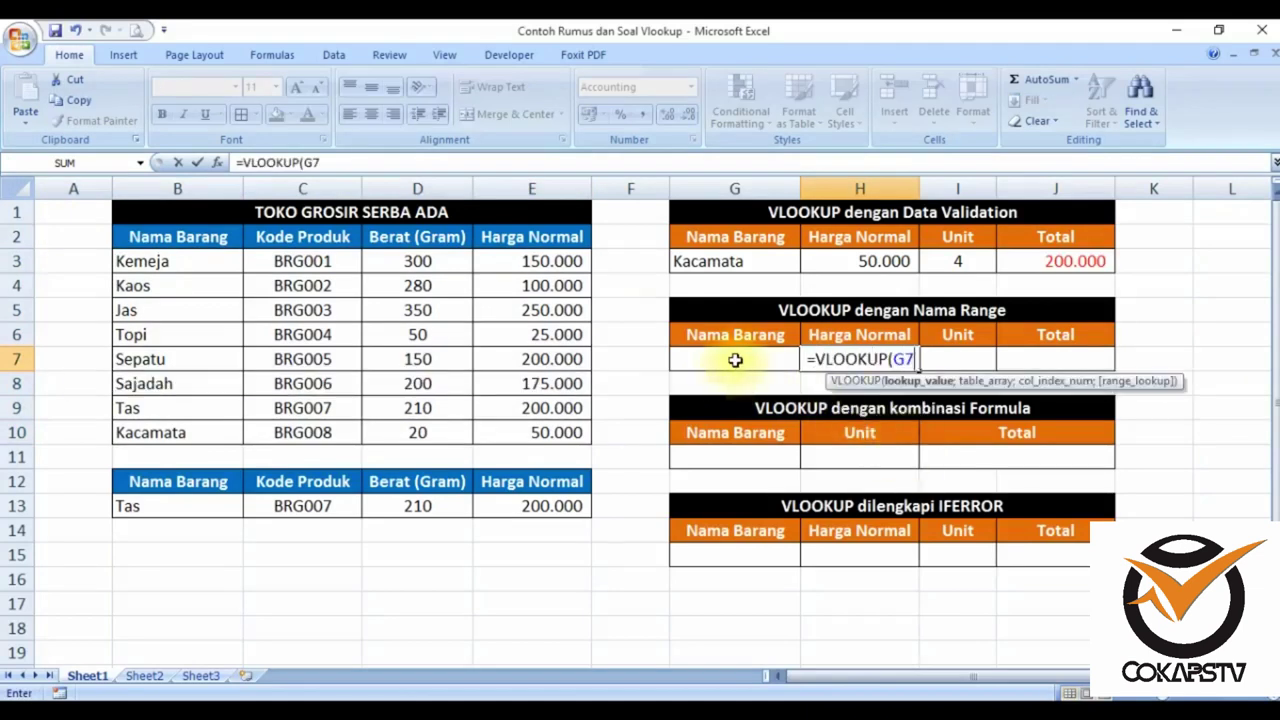
{"action": "type", "text": ";"}
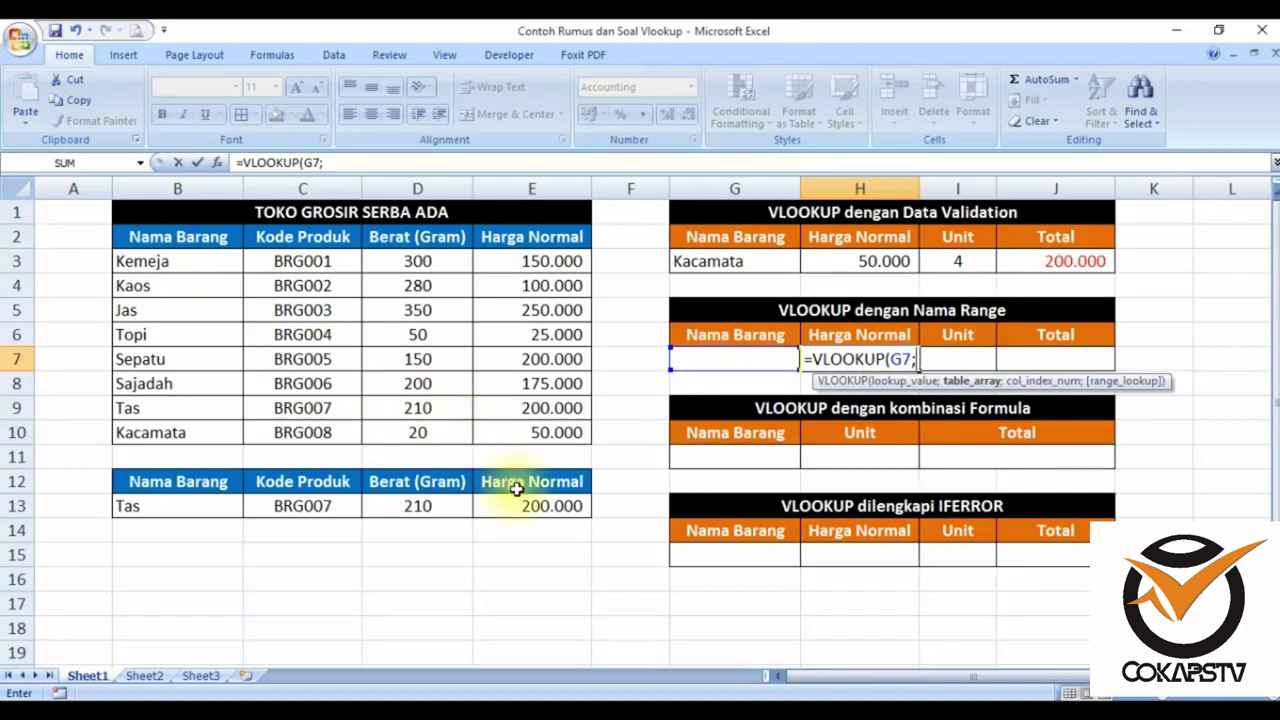
{"action": "type", "text": "tabelbantu"}
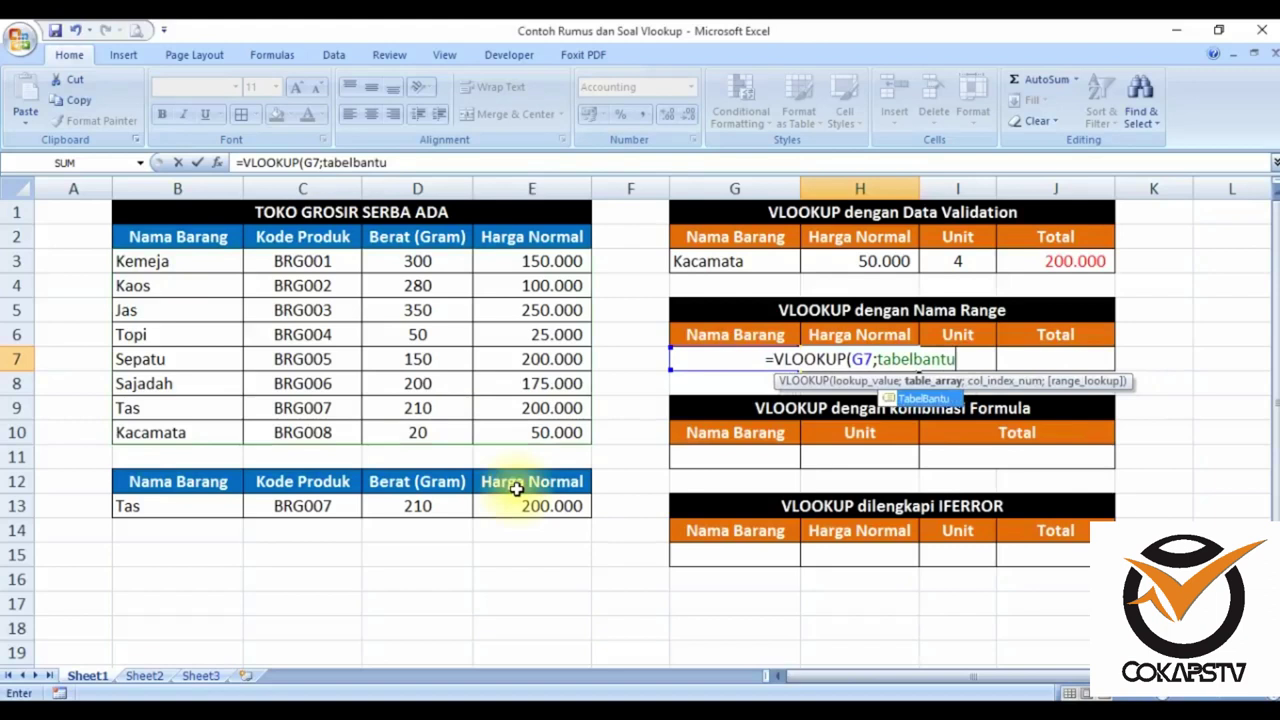
{"action": "key", "text": "Tab"}
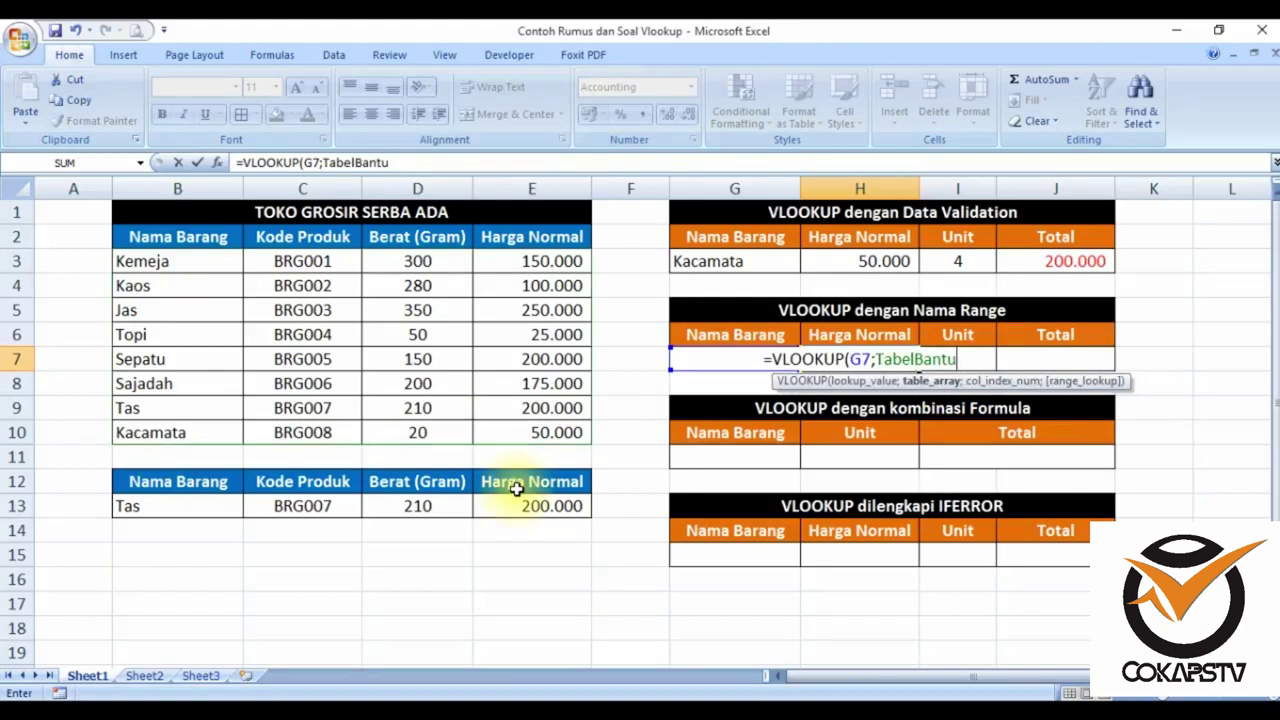
{"action": "type", "text": ";"}
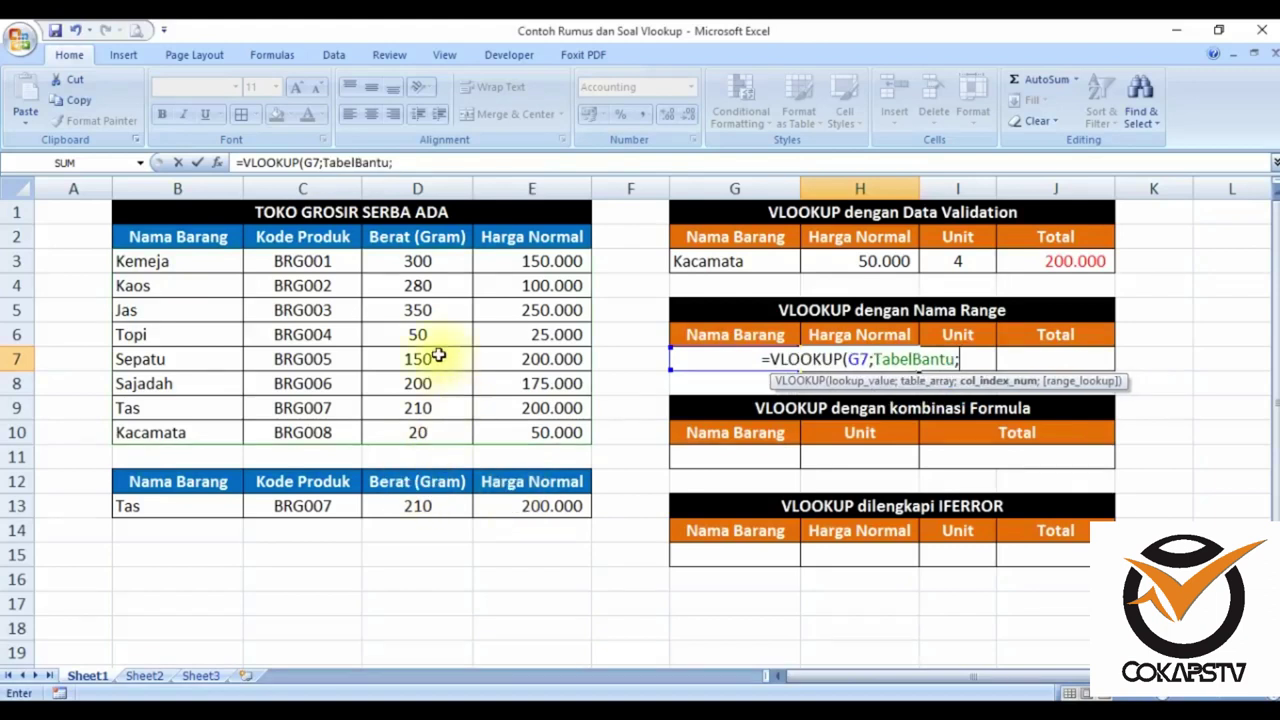
{"action": "type", "text": "4;false"}
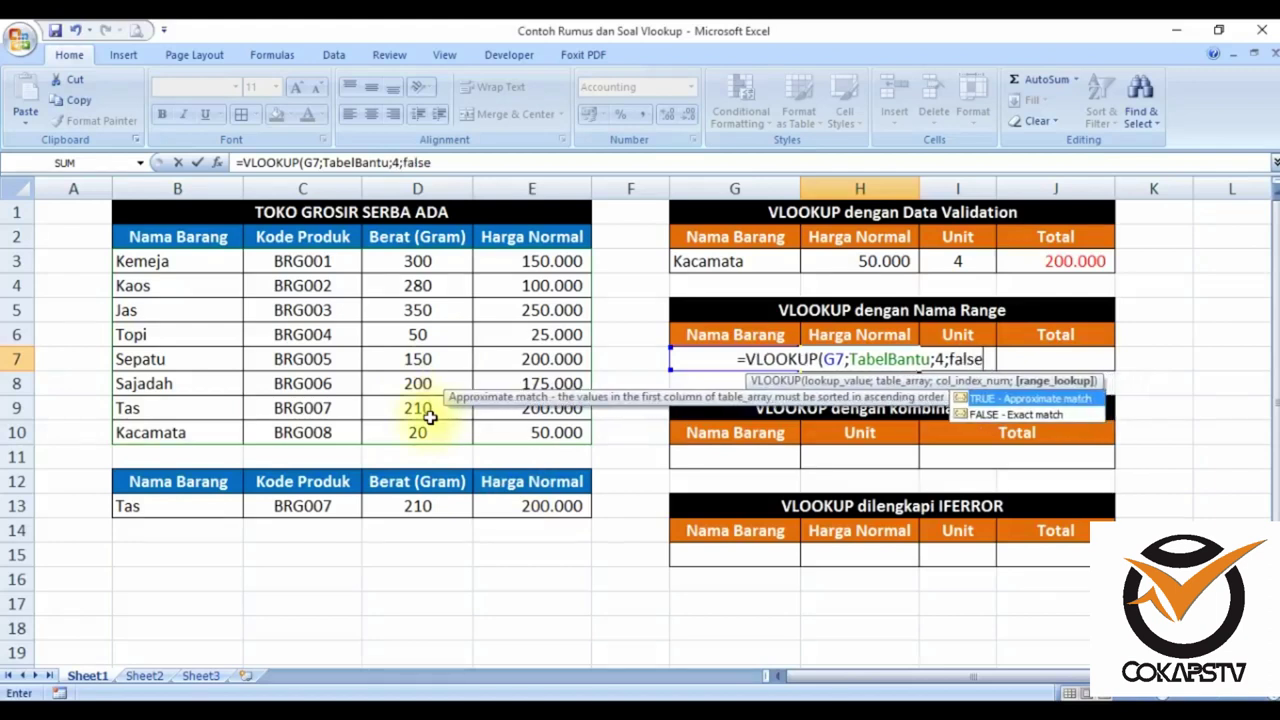
{"action": "type", "text": ")"}
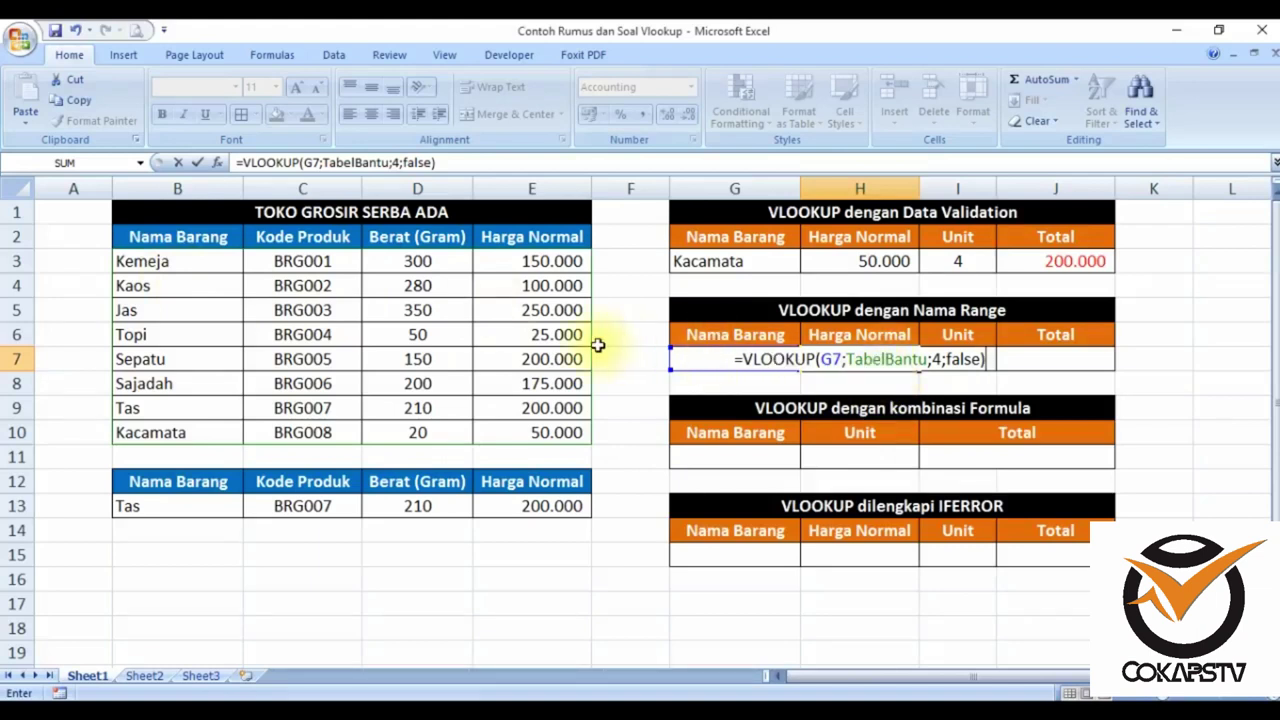
{"action": "key", "text": "Return"}
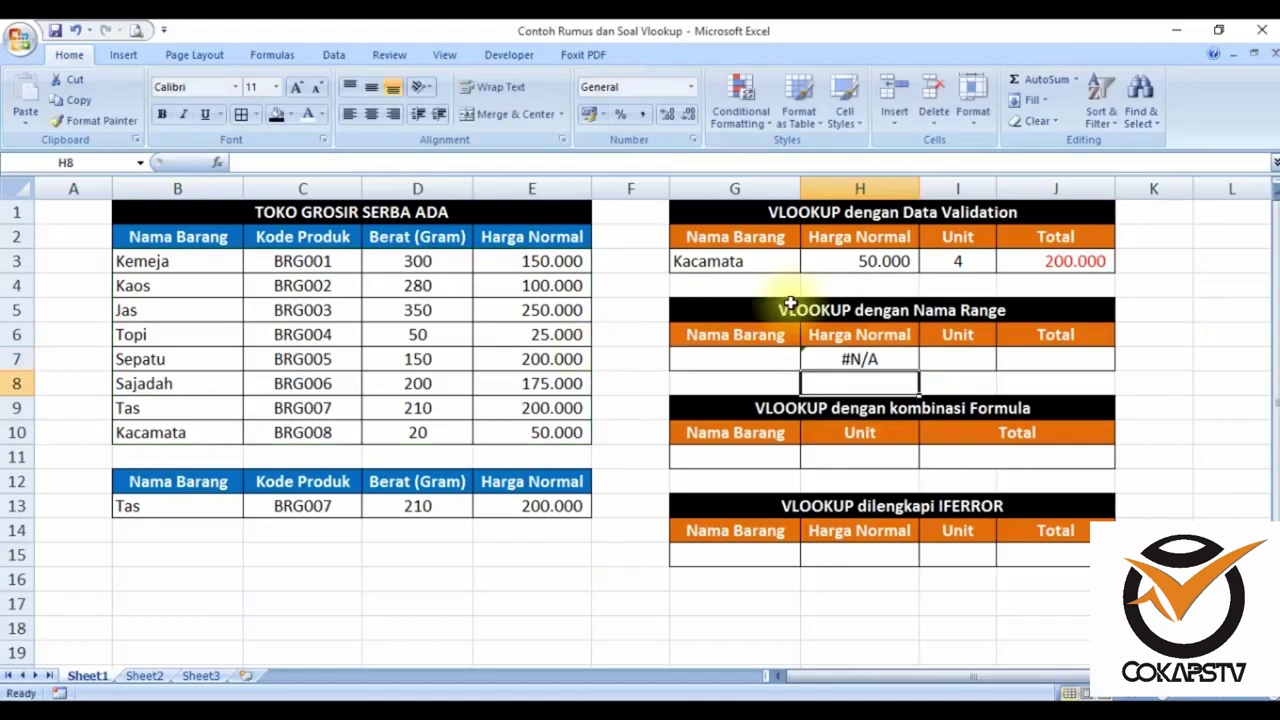
Step: Choose Sajadah as the item in G7 from its dropdown list
{"action": "left_click", "coordinate": [788, 363]}
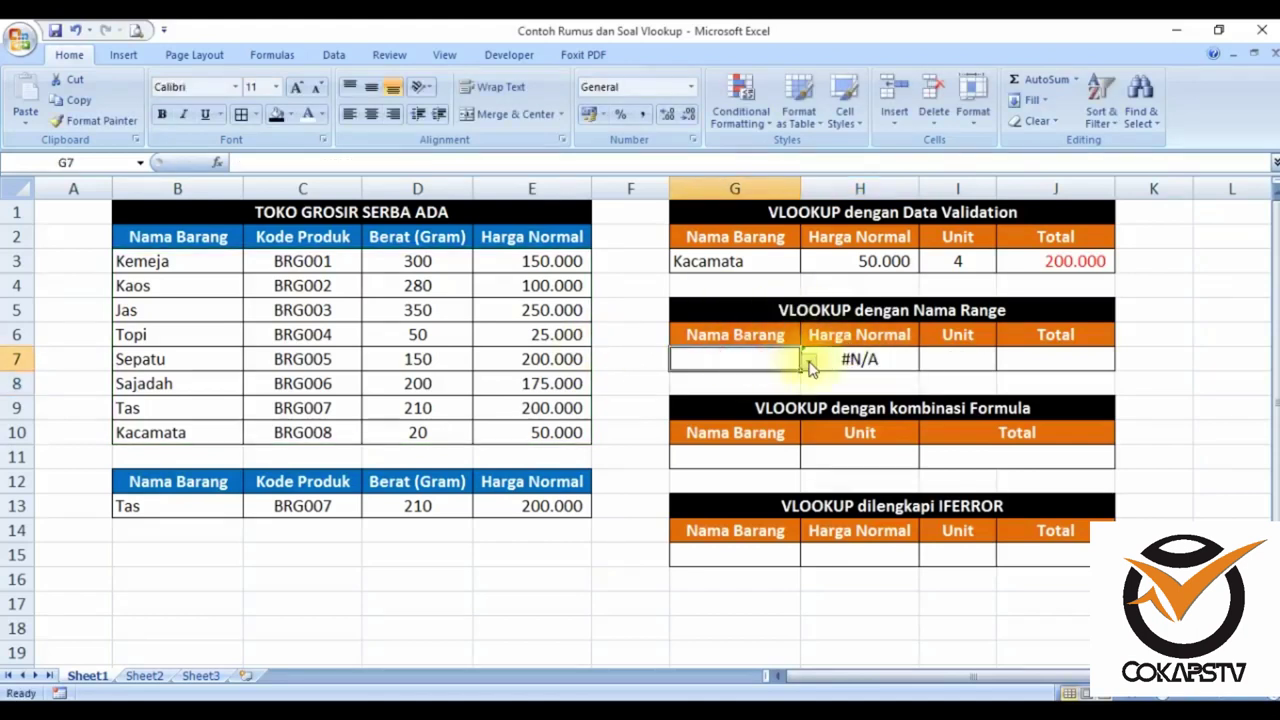
{"action": "left_click", "coordinate": [809, 361]}
{"action": "left_click", "coordinate": [778, 470]}
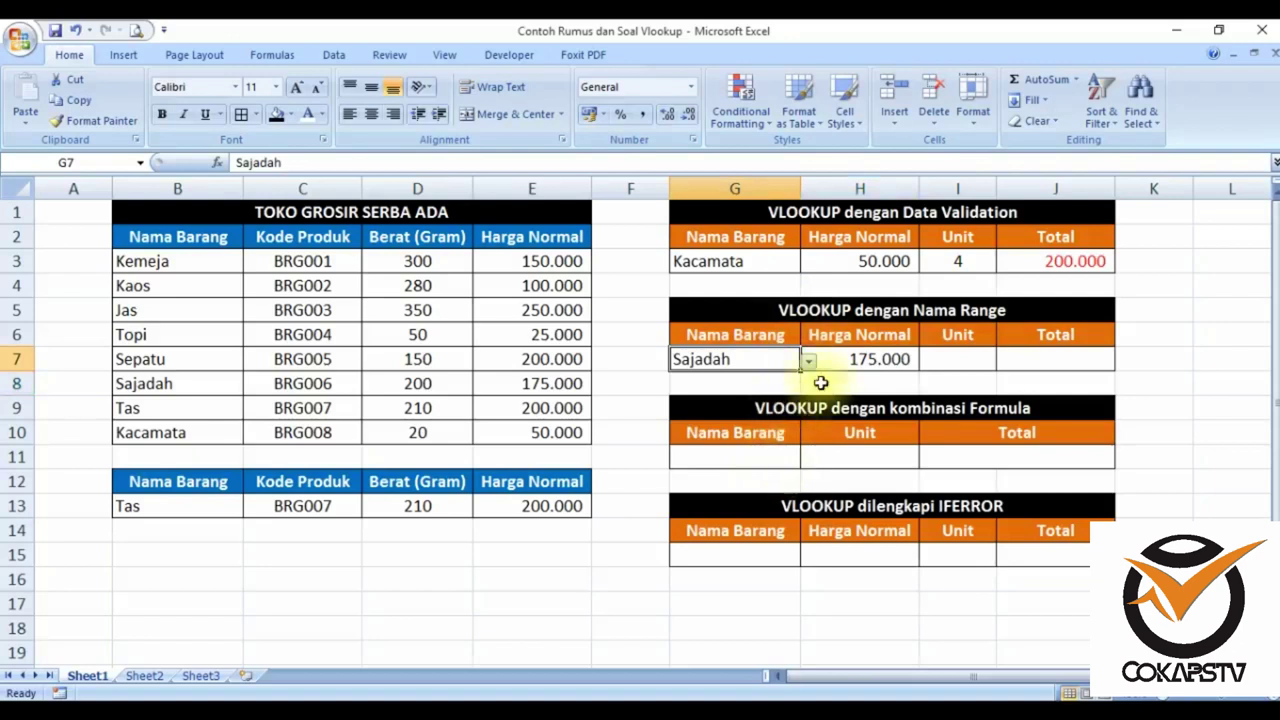
Step: Make the Total in J7 the formula =H7*I7
{"action": "left_click", "coordinate": [952, 360]}
{"action": "left_click", "coordinate": [1035, 360]}
{"action": "type", "text": "="}
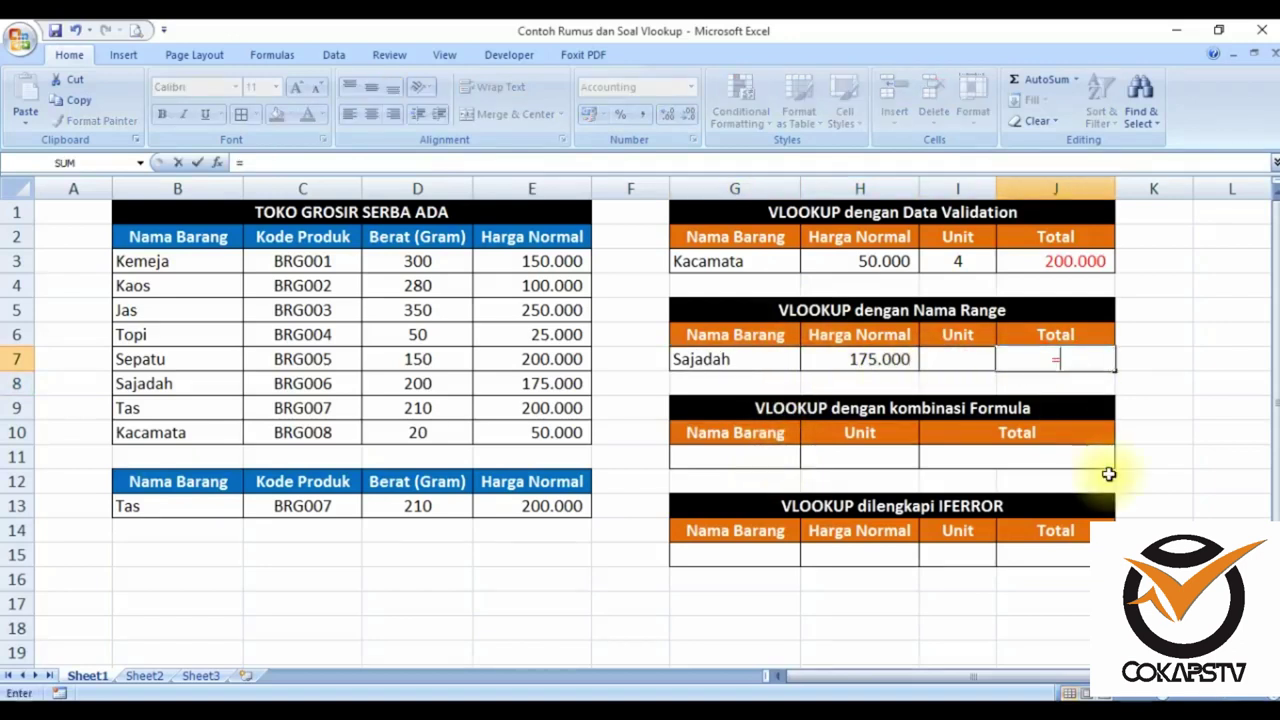
{"action": "left_click", "coordinate": [830, 358]}
{"action": "type", "text": "*"}
{"action": "left_click", "coordinate": [940, 365]}
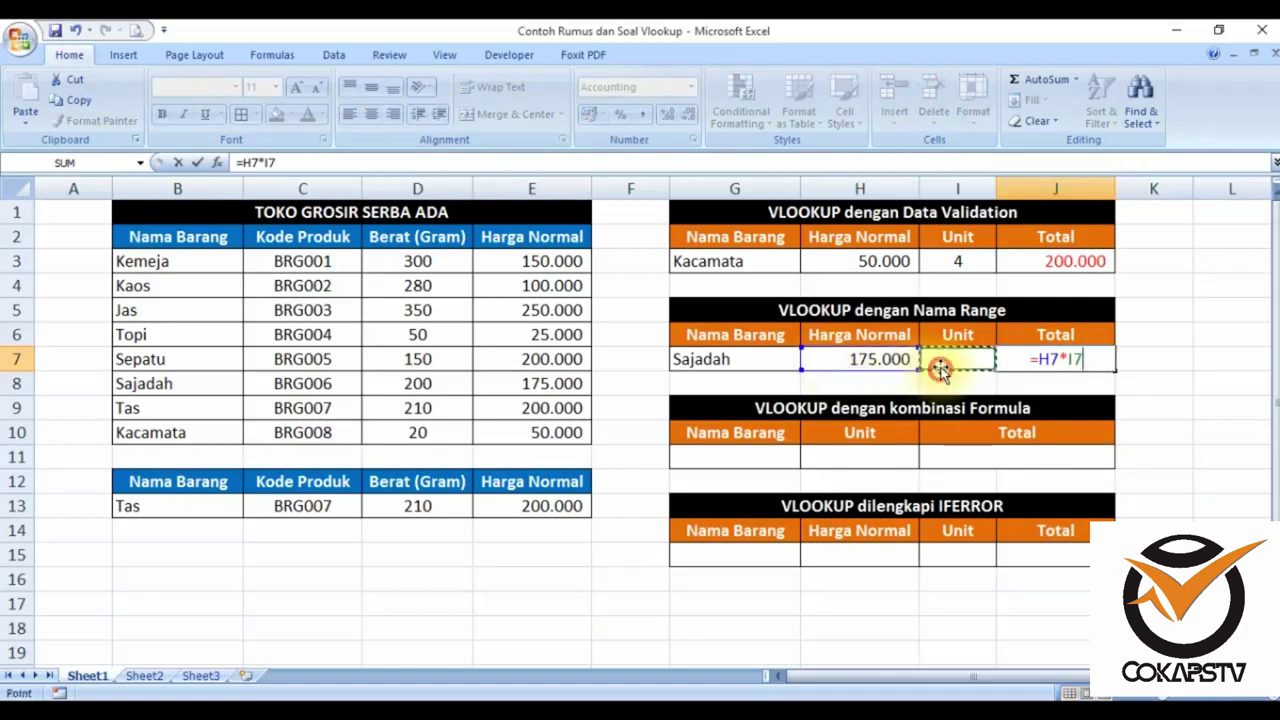
{"action": "key", "text": "Return"}
Step: Set the Unit in I7 to 3, giving a Total of 525.000
{"action": "left_click", "coordinate": [940, 366]}
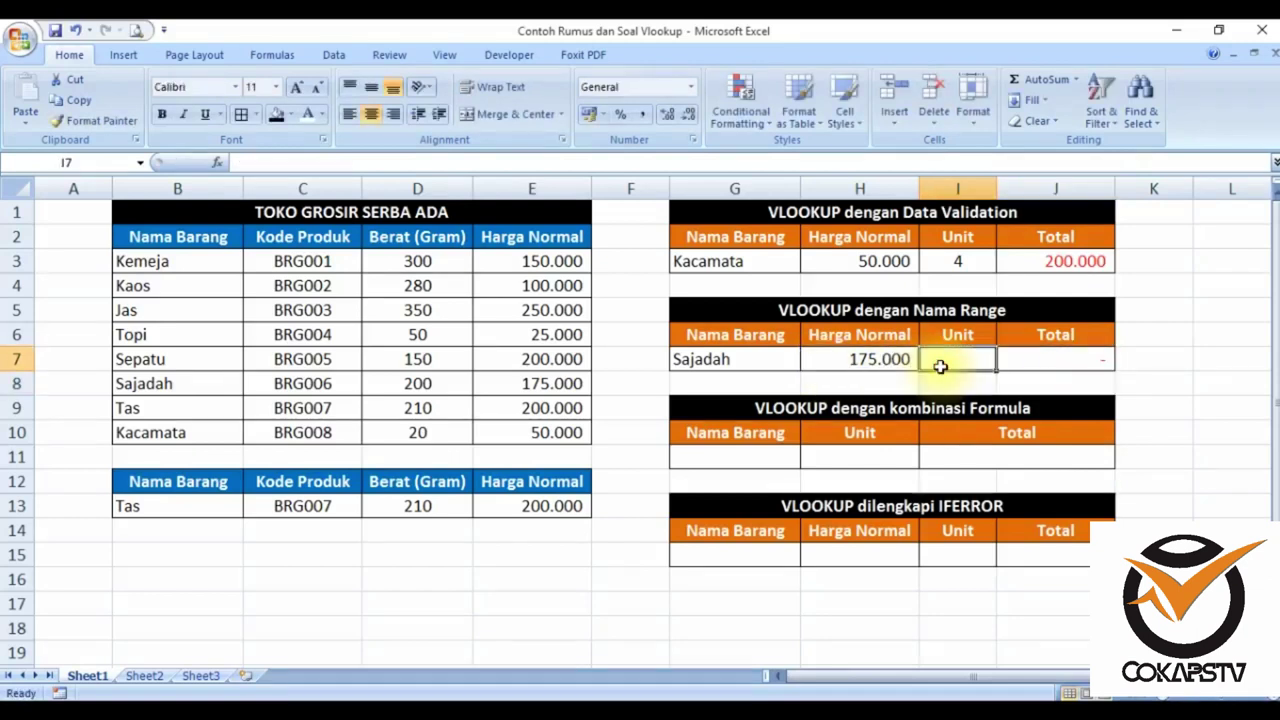
{"action": "type", "text": "3"}
{"action": "key", "text": "Return"}
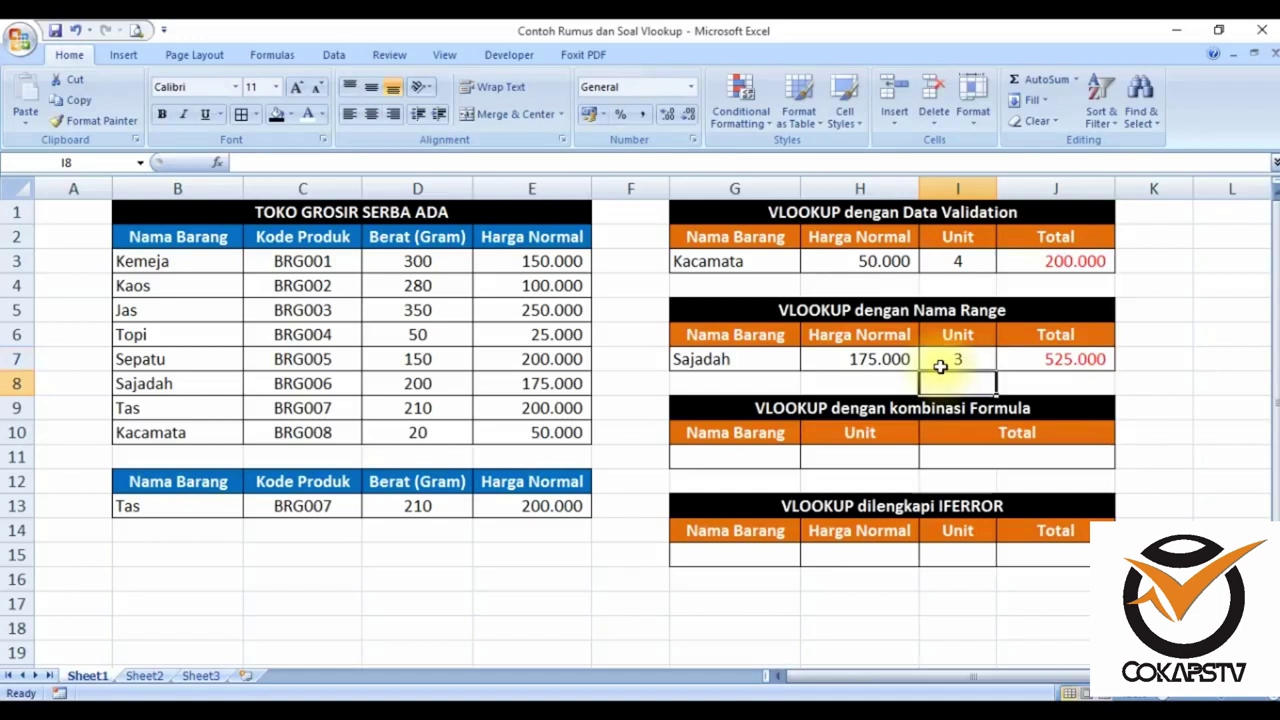
{"action": "left_click", "coordinate": [634, 570]}
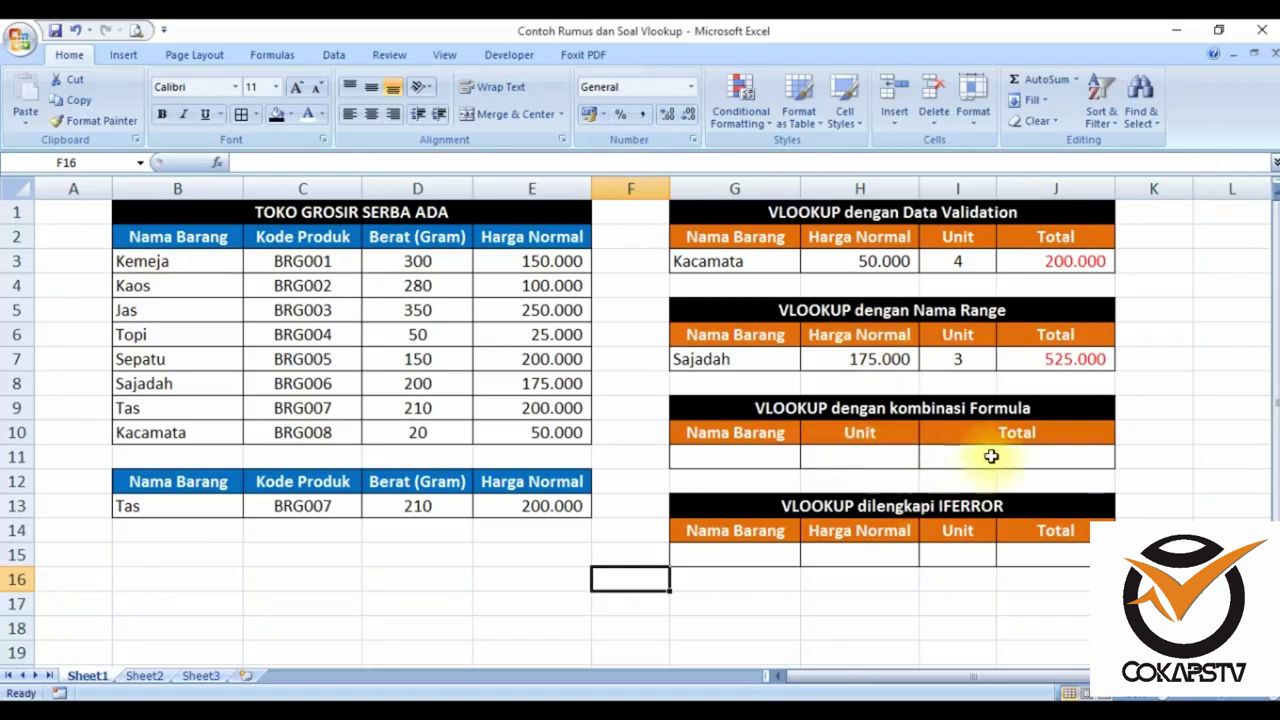
Step: Enter =VLOOKUP(G11;TabelBantu;4;false)*H11 in the merged Total cell I11
{"action": "left_click", "coordinate": [785, 457]}
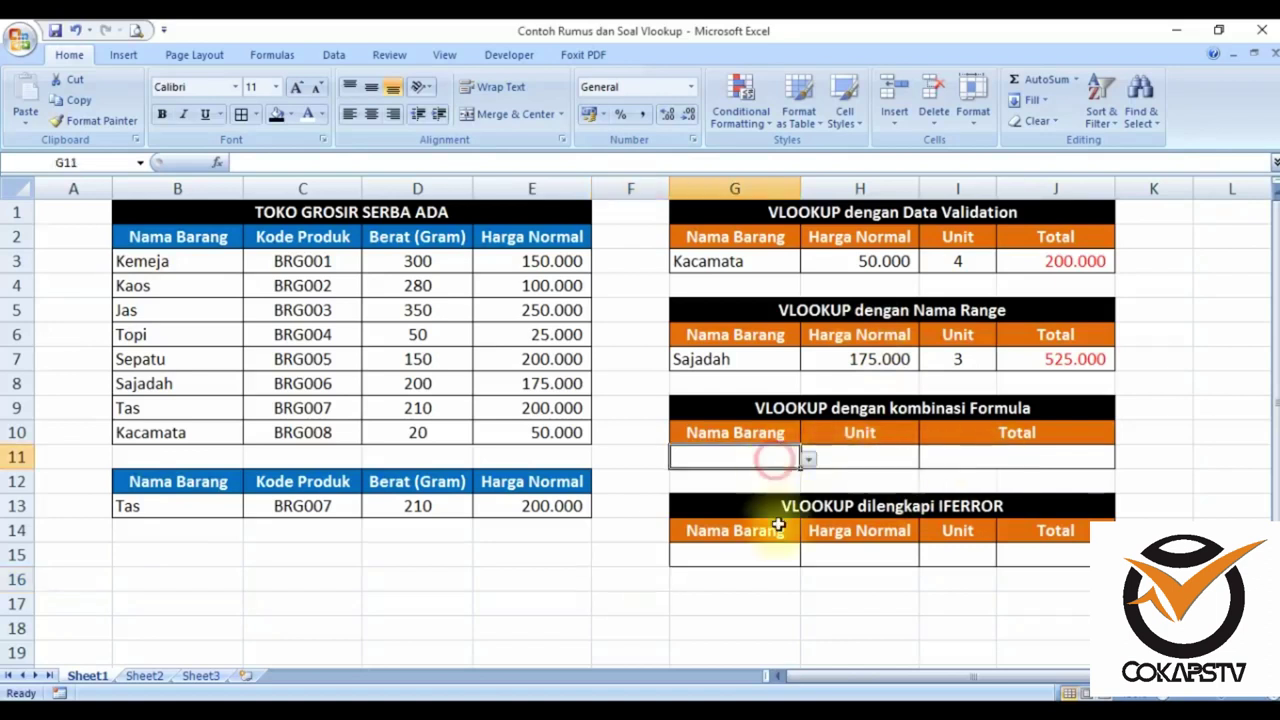
{"action": "left_click", "coordinate": [971, 457]}
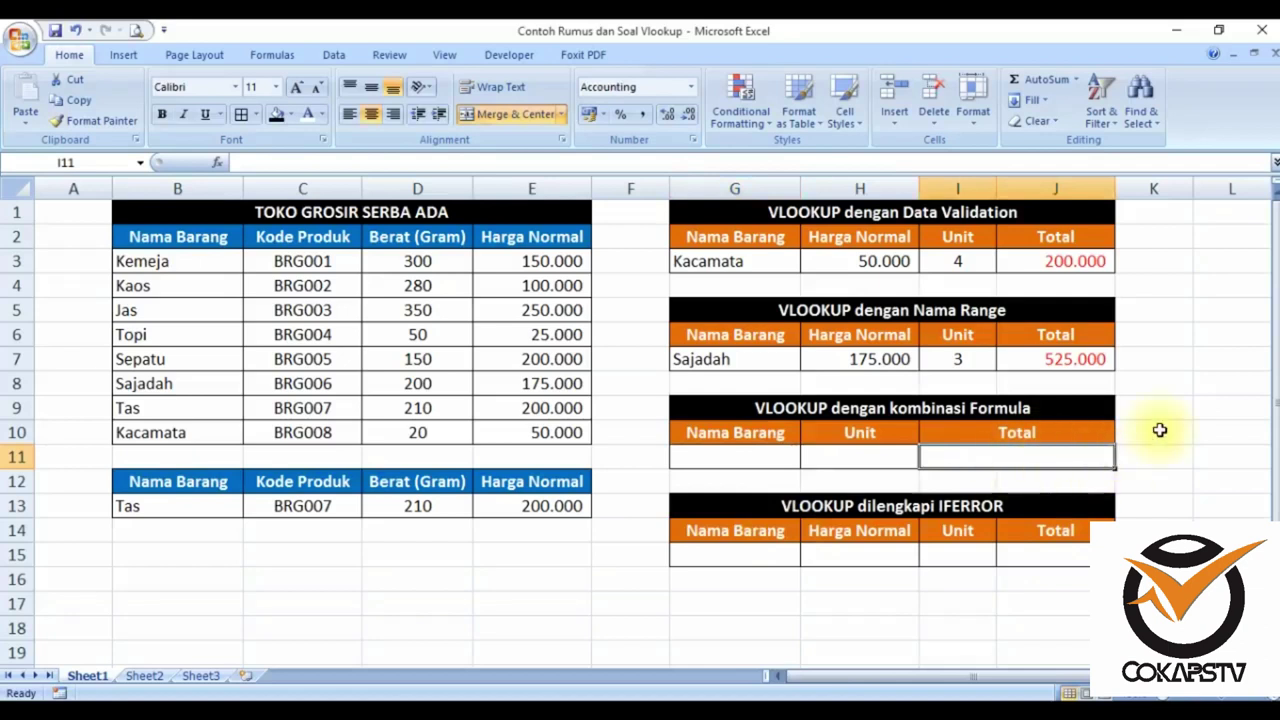
{"action": "type", "text": "=VLOOKUP("}
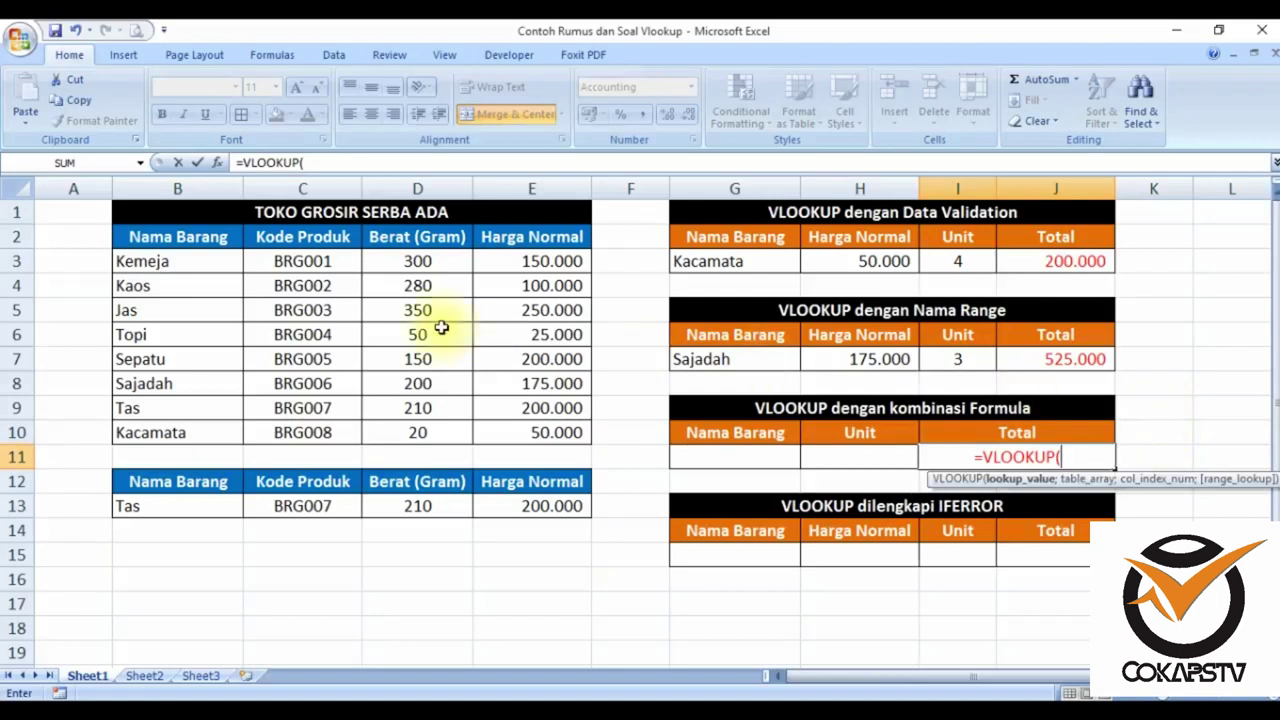
{"action": "left_click", "coordinate": [709, 457]}
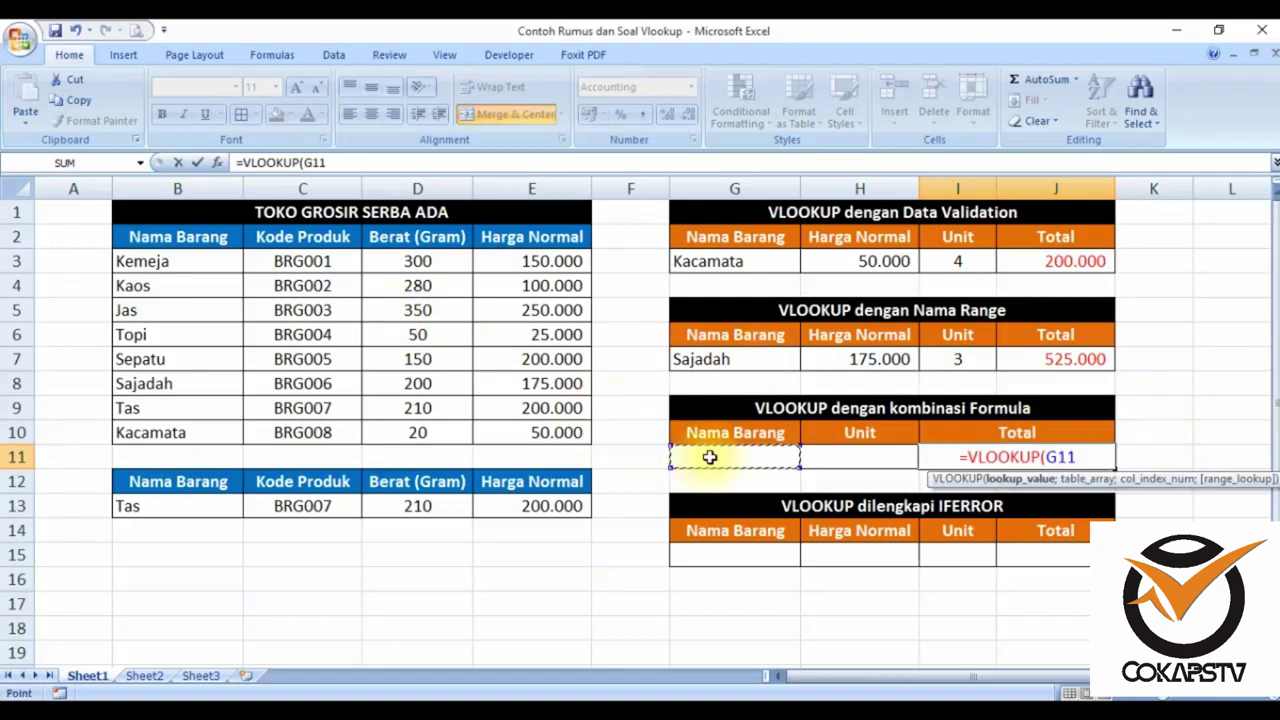
{"action": "type", "text": ";"}
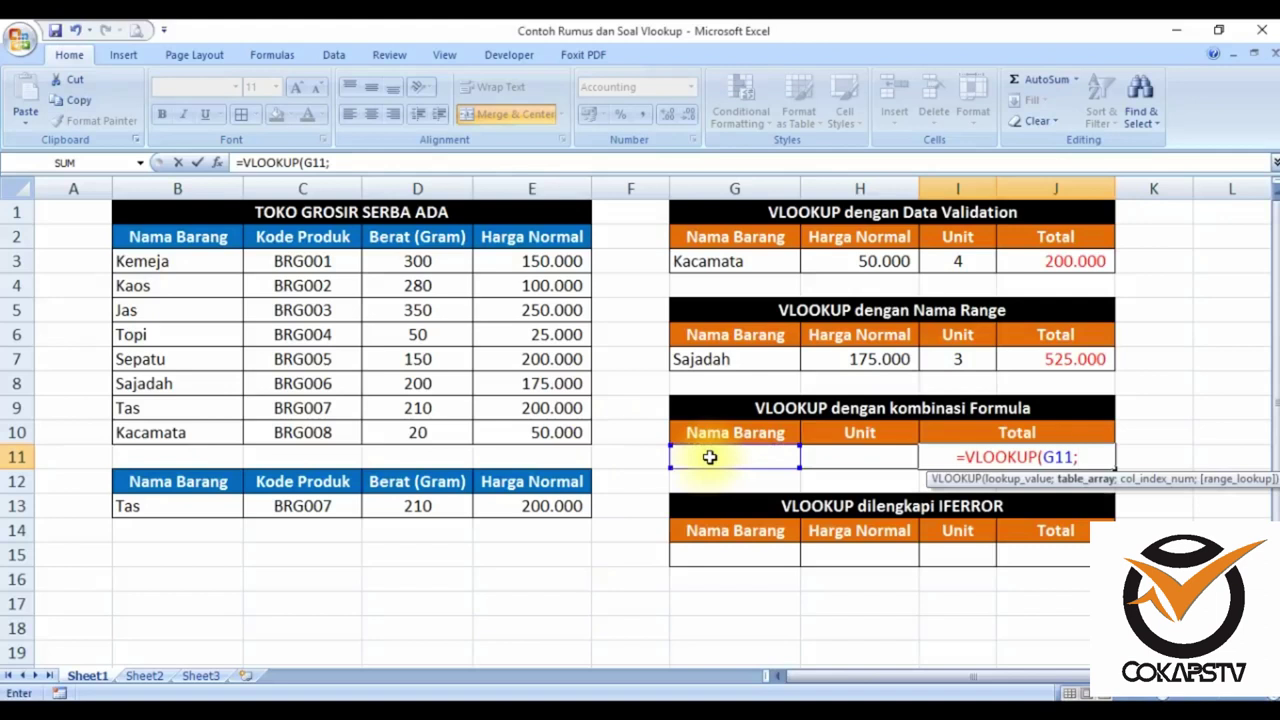
{"action": "type", "text": "tabl"}
{"action": "key", "text": "Return"}
{"action": "key", "text": "Return"}
{"action": "type", "text": "tabelbant"}
{"action": "key", "text": "Tab"}
{"action": "type", "text": ";"}
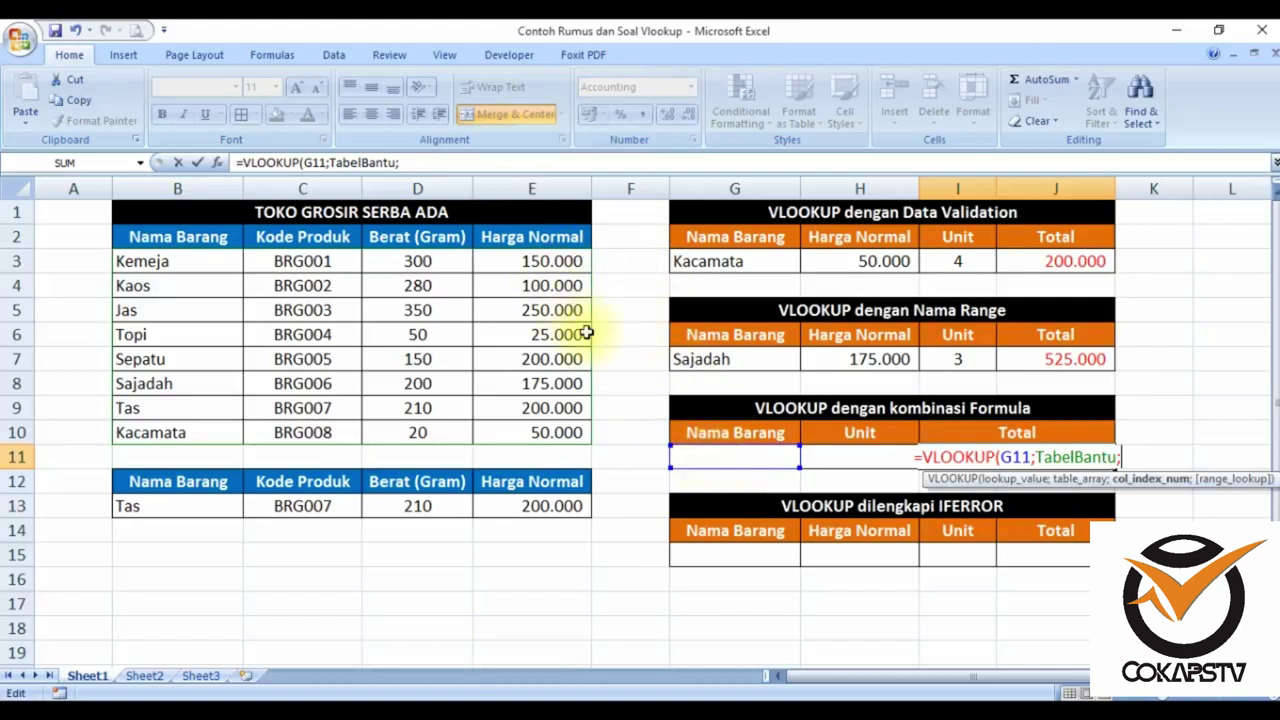
{"action": "type", "text": "4"}
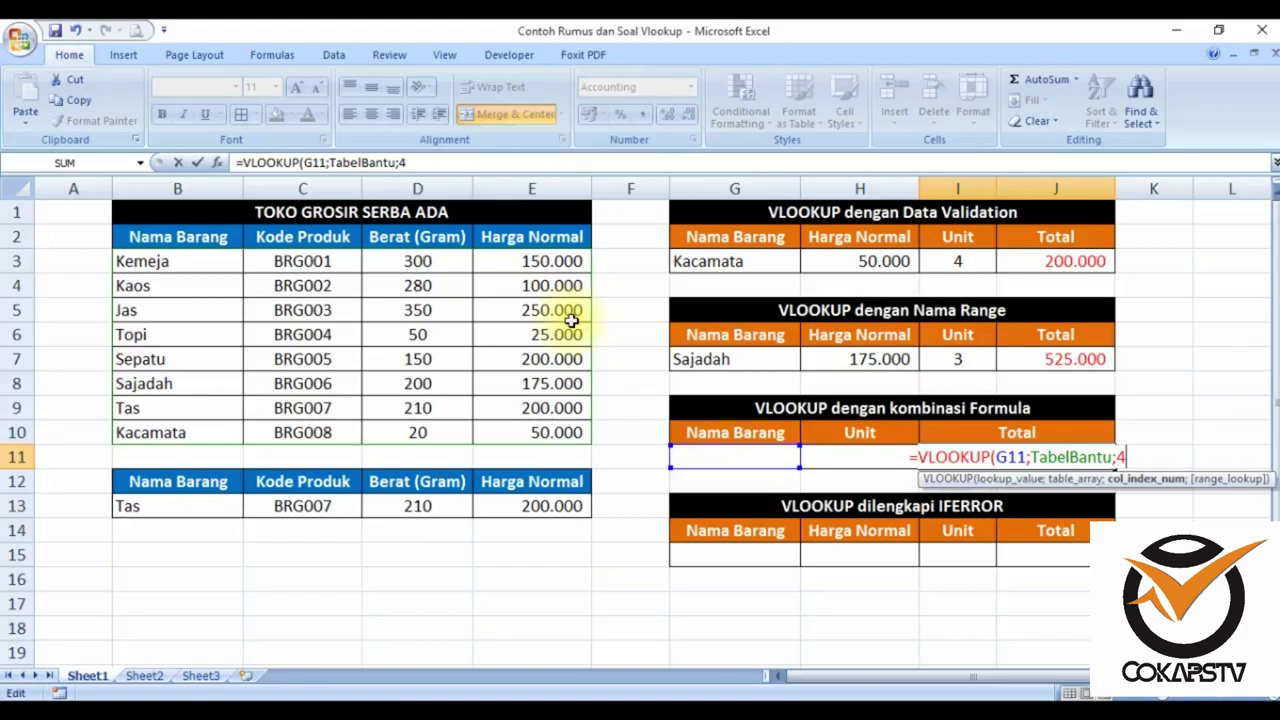
{"action": "type", "text": ";false)"}
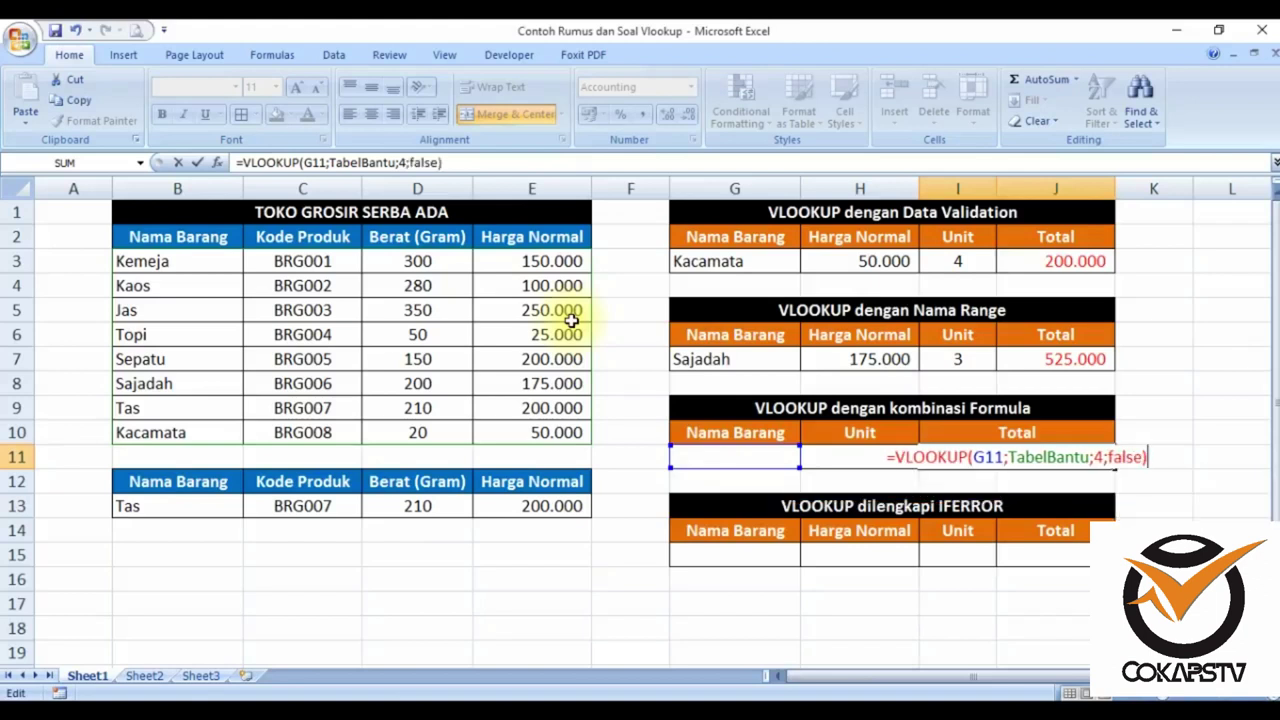
{"action": "type", "text": "*"}
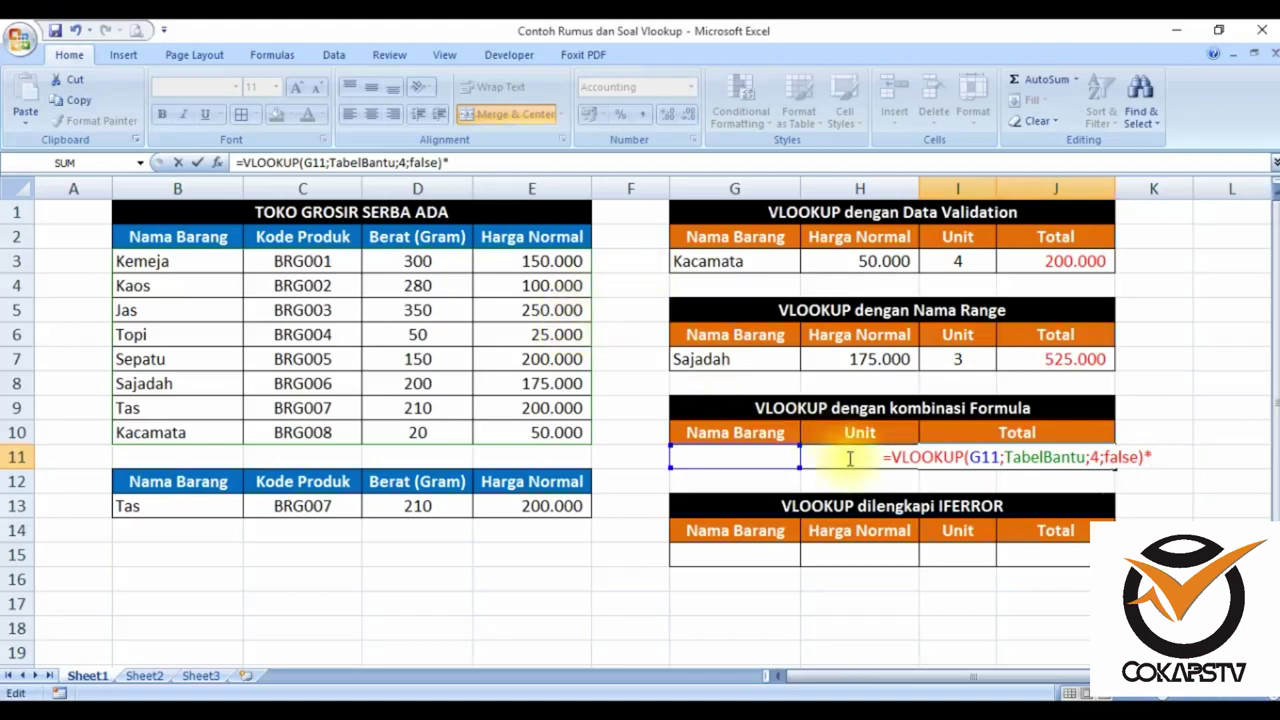
{"action": "left_click", "coordinate": [849, 457]}
{"action": "key", "text": "Return"}
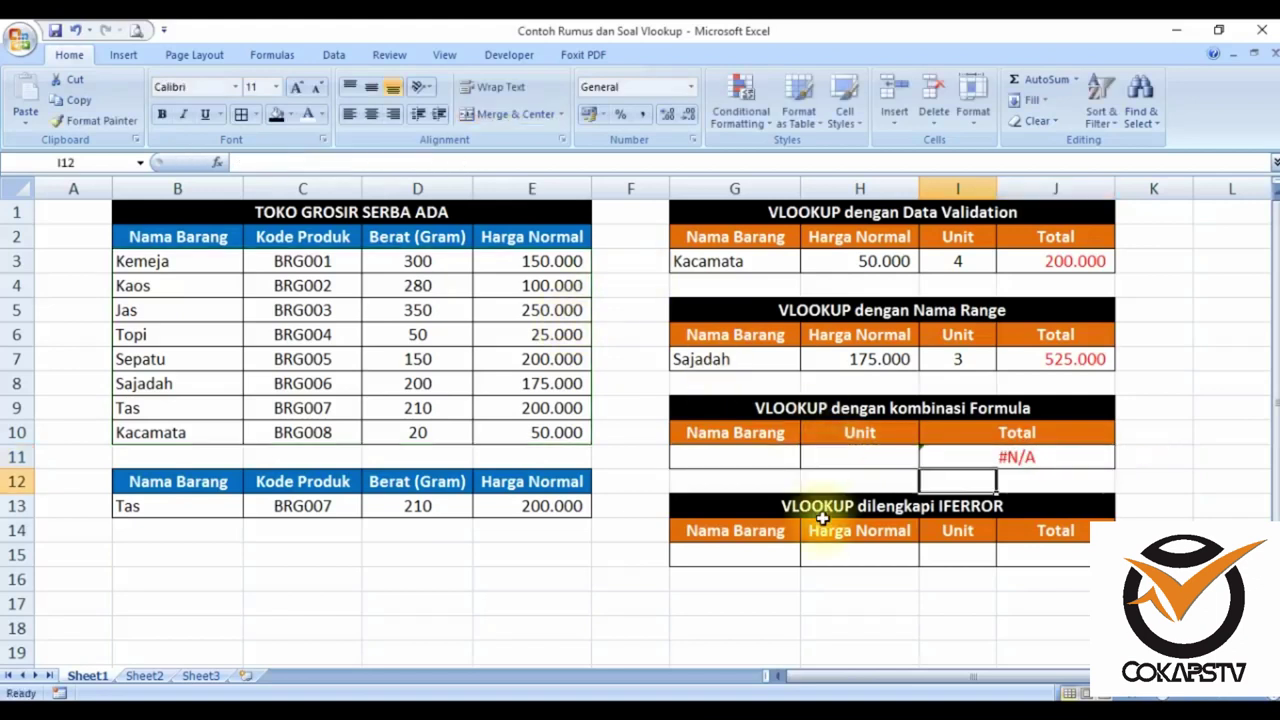
Step: Choose Topi in G11 and enter 10 units in H11, giving a Total of 250.000
{"action": "left_click", "coordinate": [765, 457]}
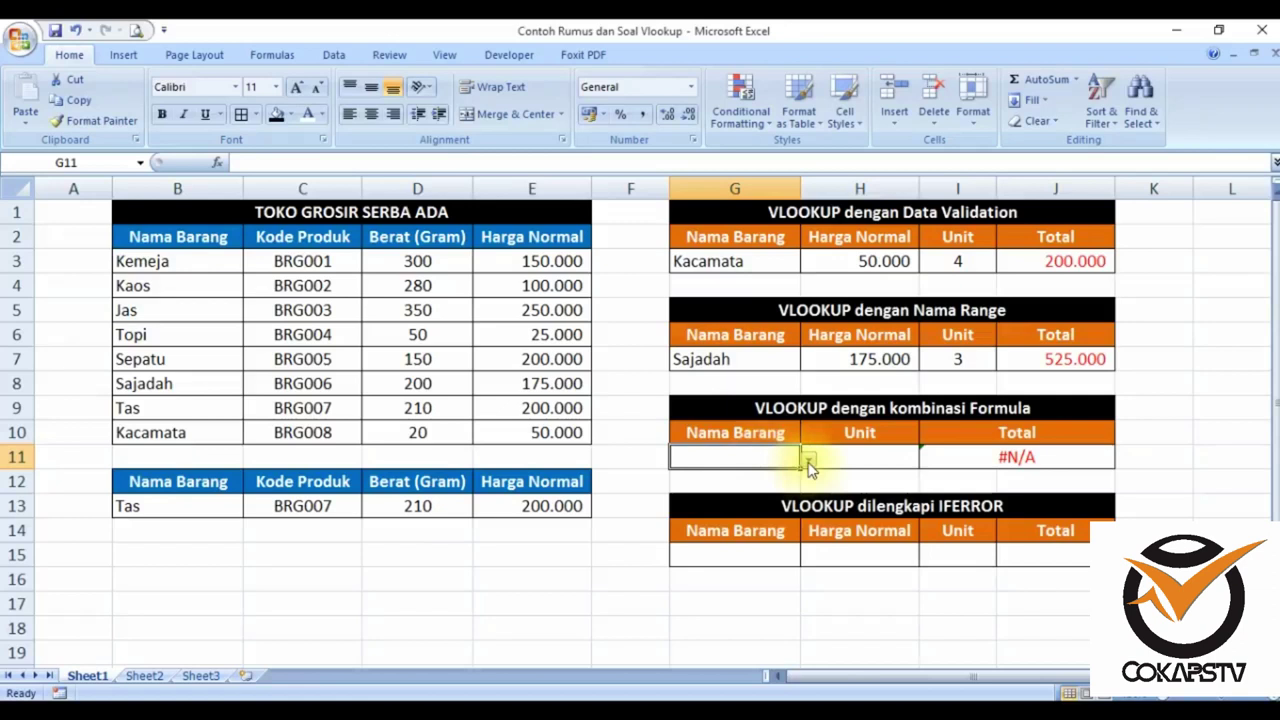
{"action": "left_click", "coordinate": [808, 460]}
{"action": "left_click", "coordinate": [749, 525]}
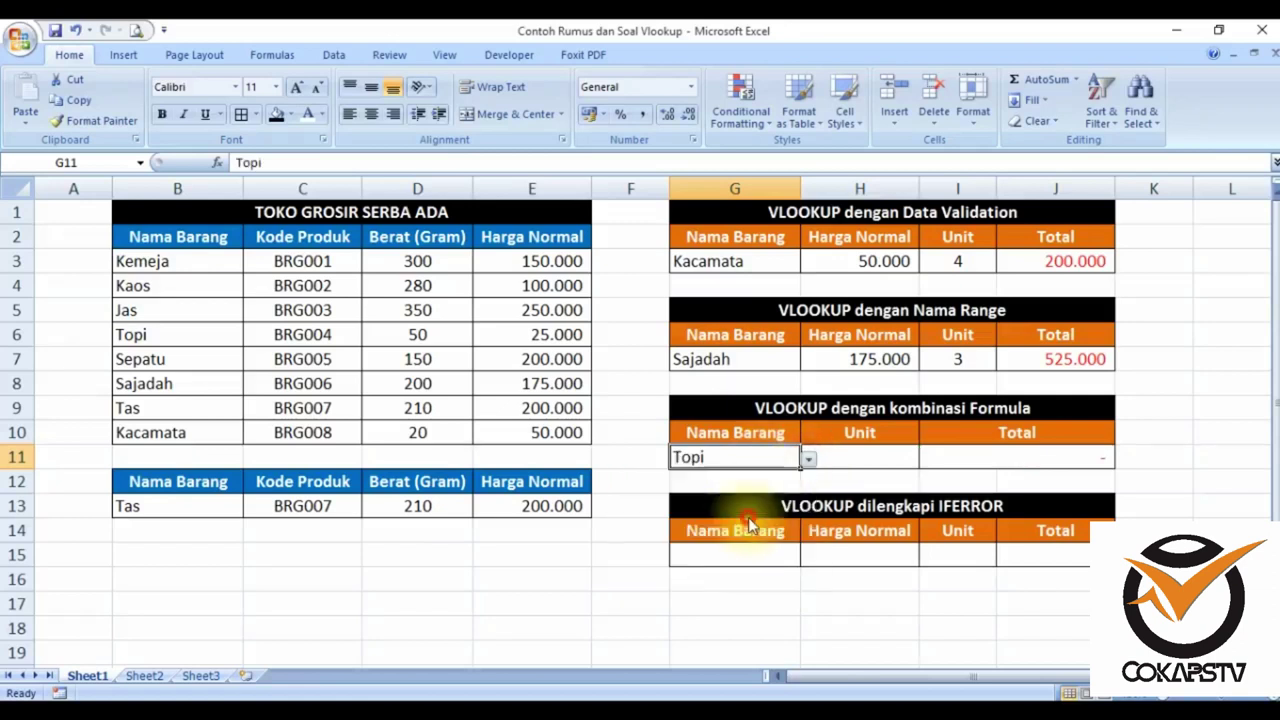
{"action": "left_click", "coordinate": [856, 463]}
{"action": "type", "text": "10"}
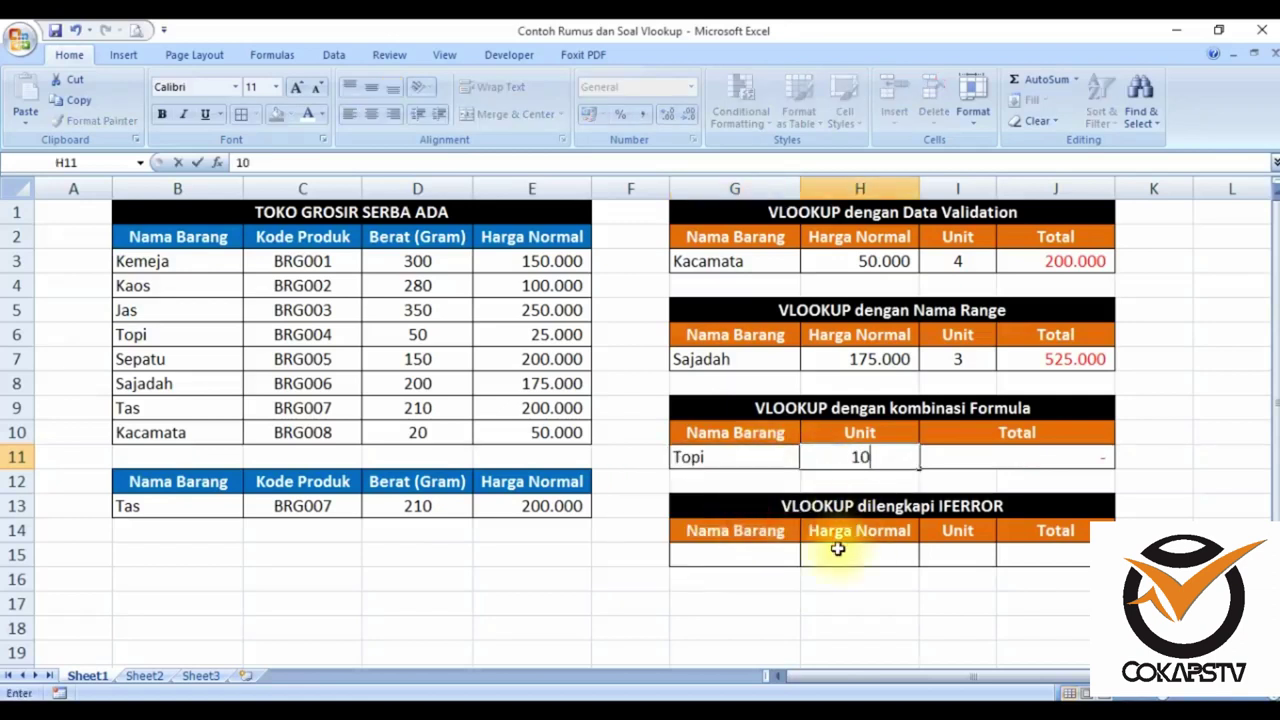
{"action": "key", "text": "Return"}
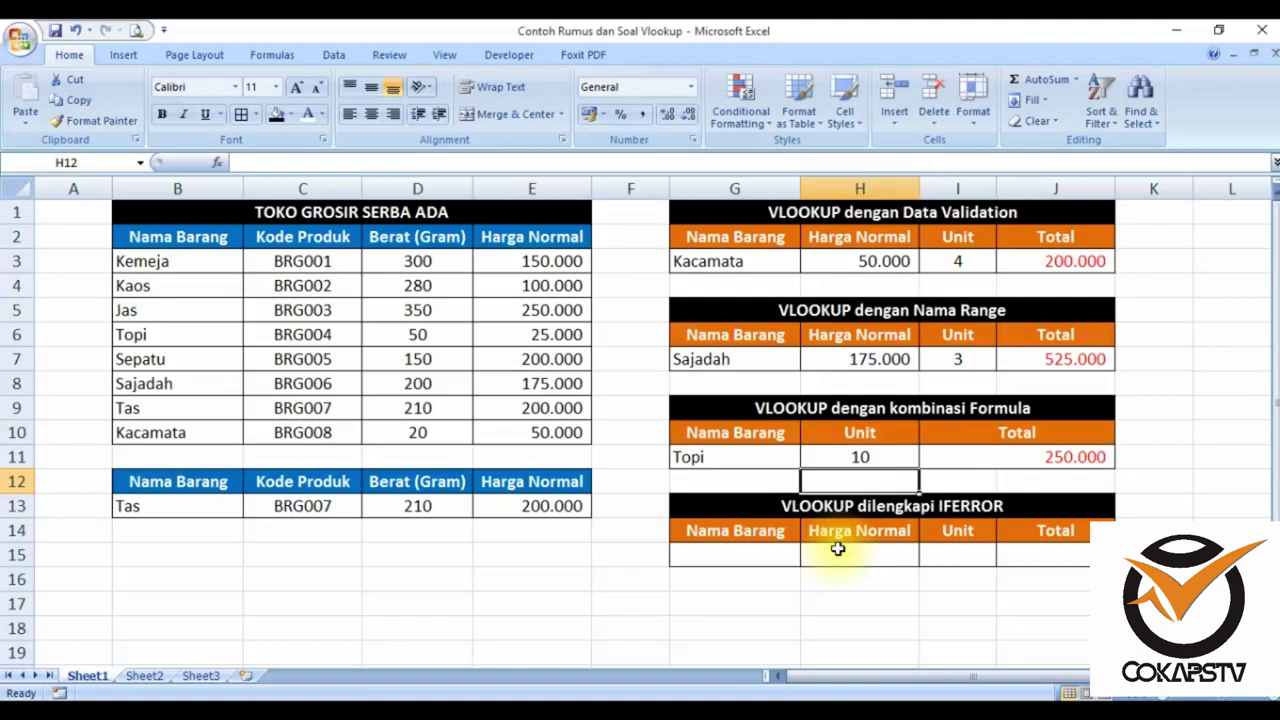
{"action": "left_click", "coordinate": [641, 550]}
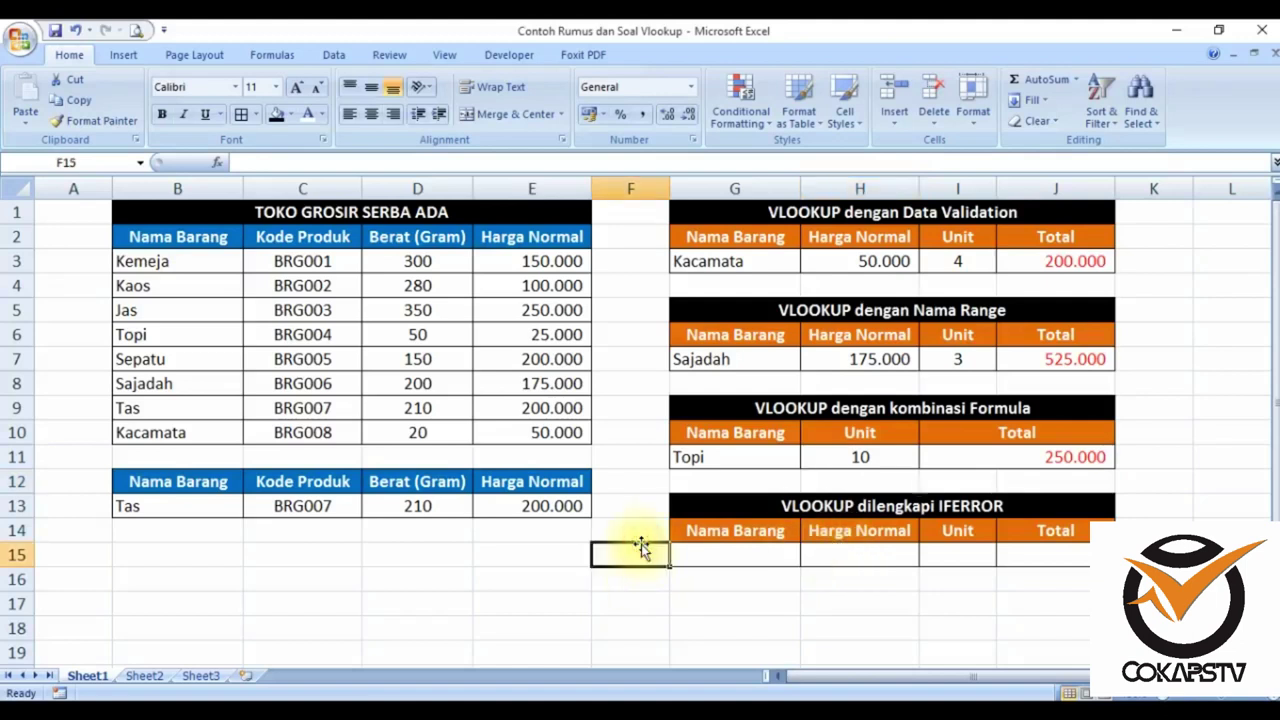
{"action": "left_click", "coordinate": [860, 556]}
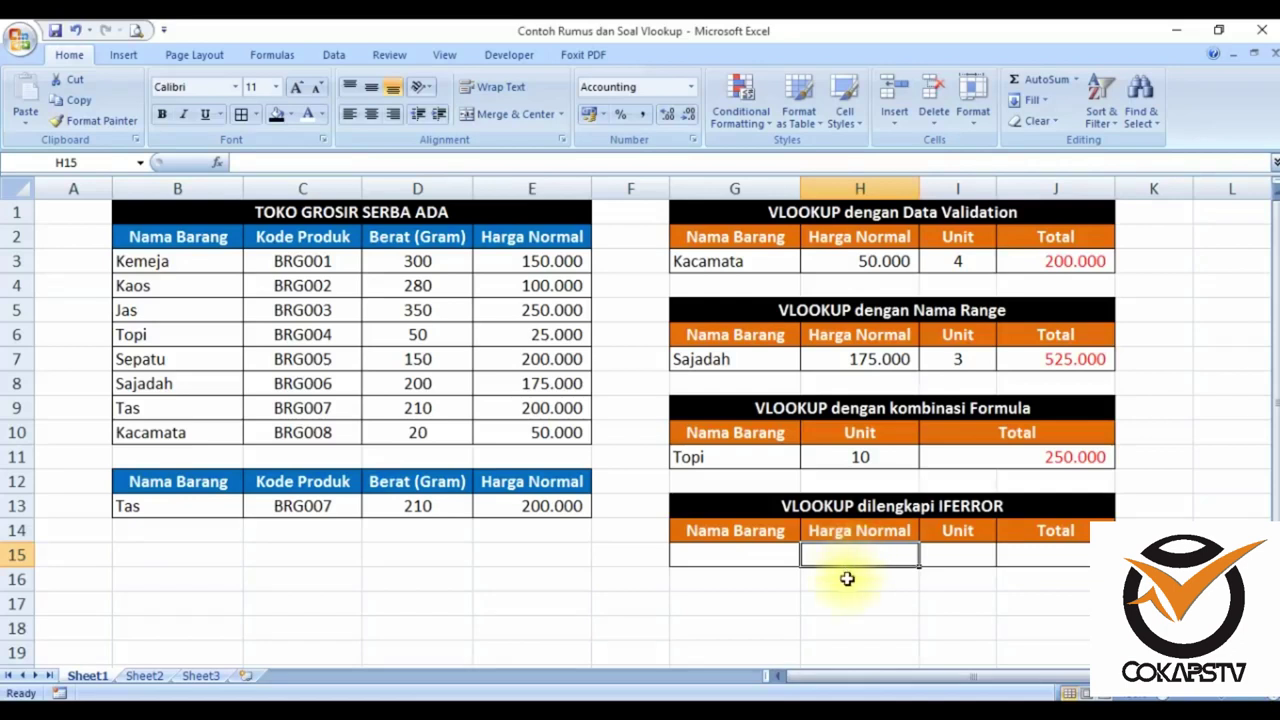
Step: Enter =VLOOKUP(G15;TabelBantu;4;false) in the IFERROR table's Harga Normal cell H15
{"action": "type", "text": "=v"}
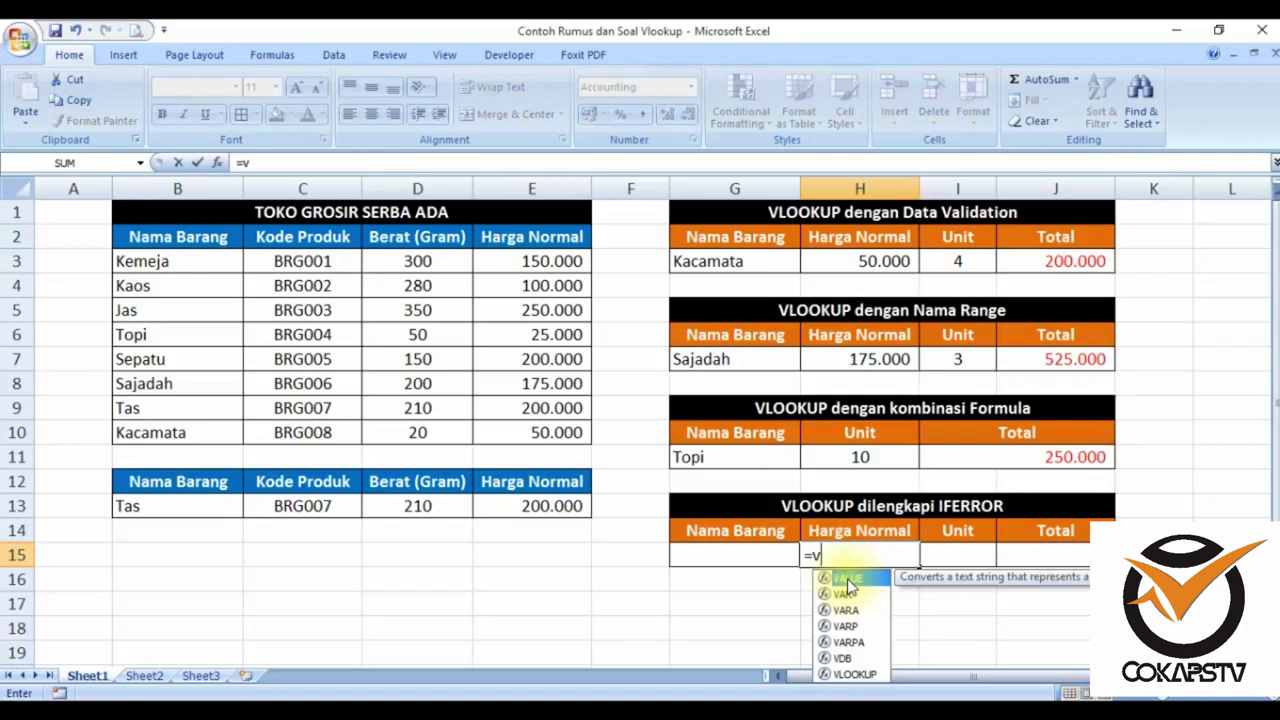
{"action": "type", "text": "lo"}
{"action": "double_click", "coordinate": [847, 580]}
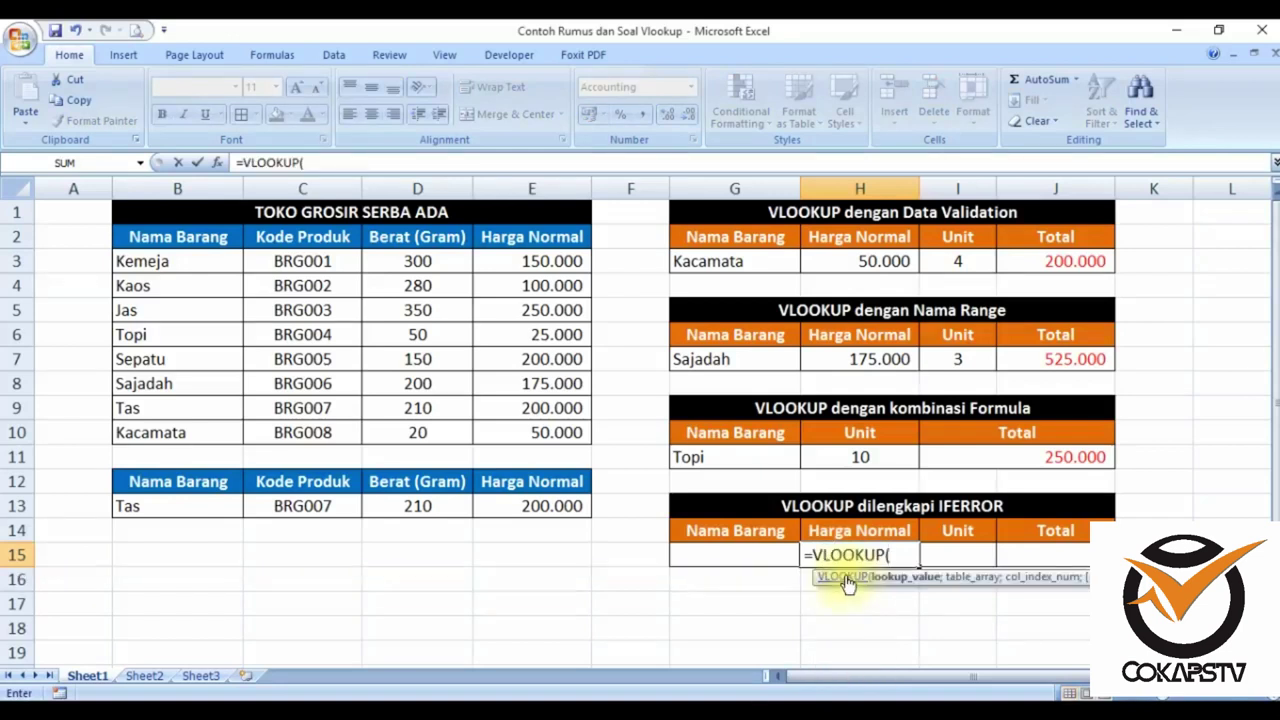
{"action": "left_click", "coordinate": [730, 549]}
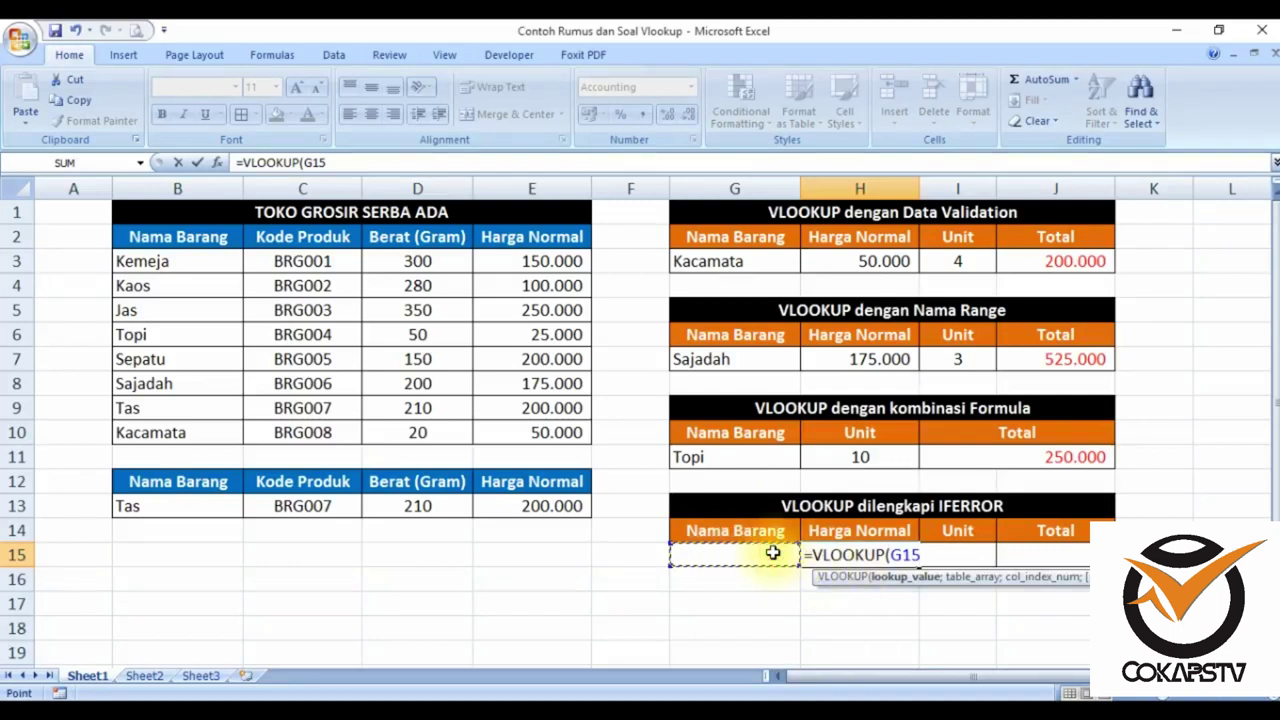
{"action": "type", "text": ";tabel"}
{"action": "key", "text": "Tab"}
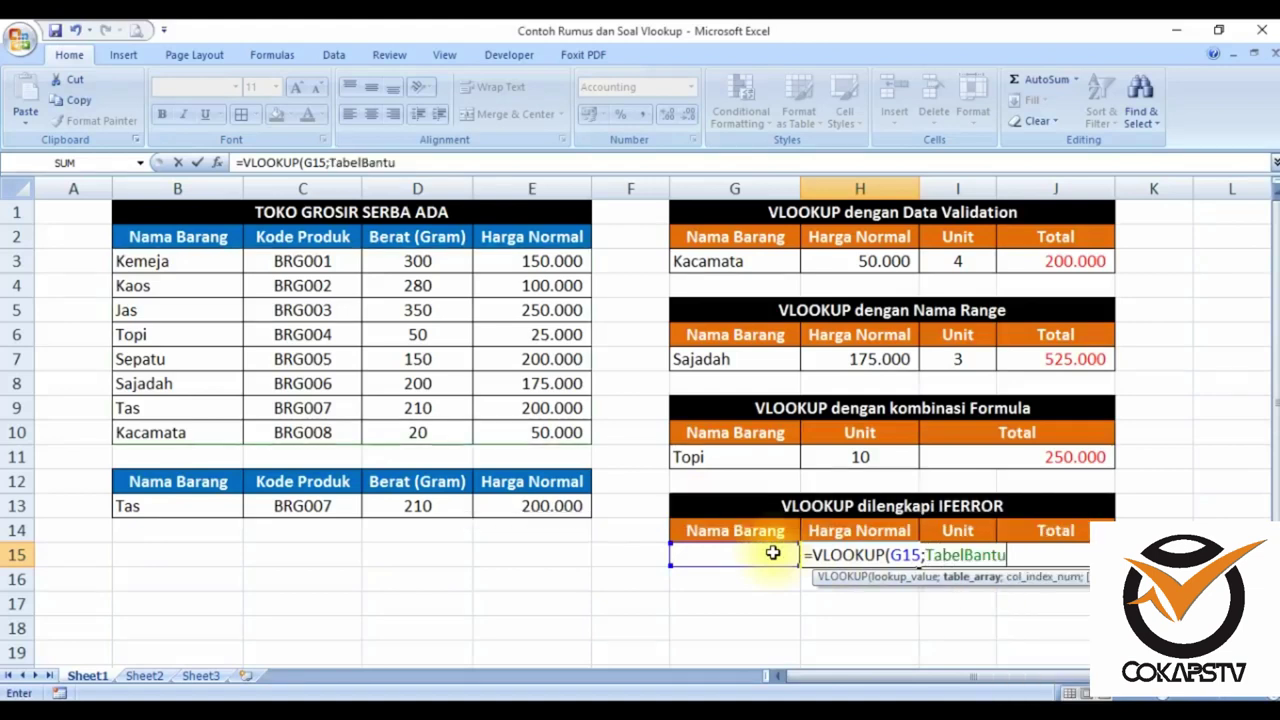
{"action": "type", "text": ";4"}
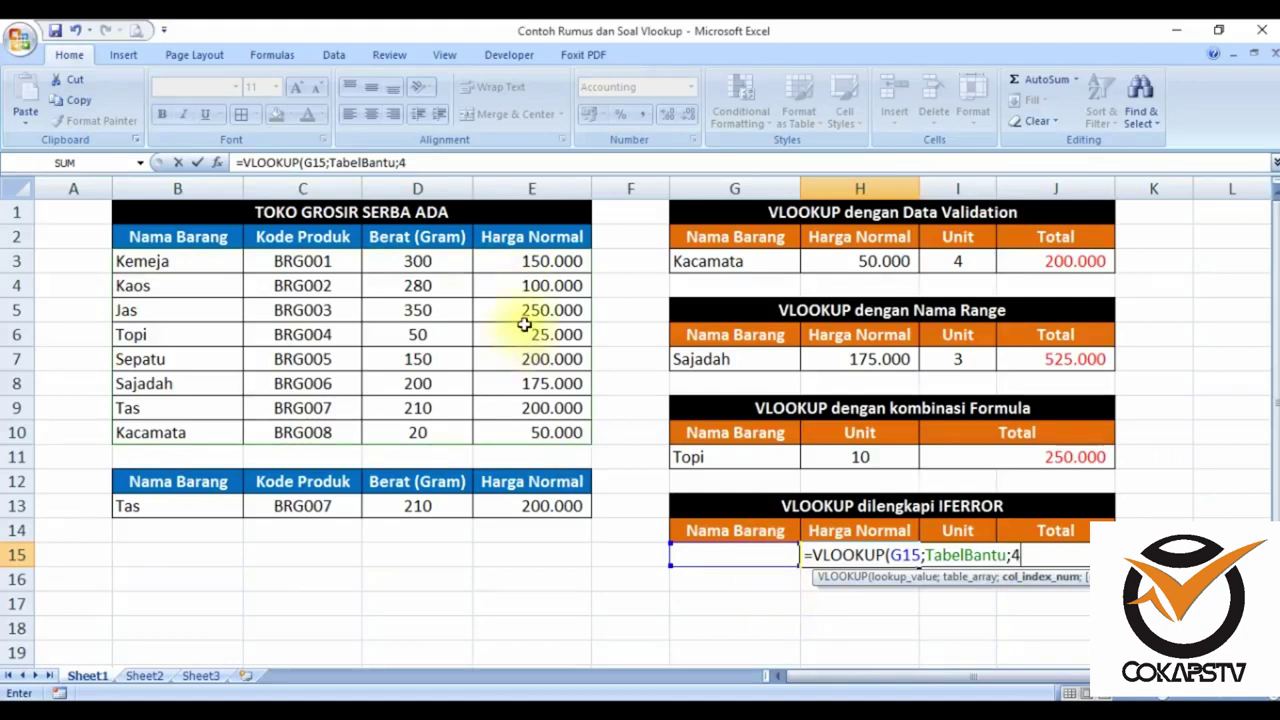
{"action": "type", "text": ";false"}
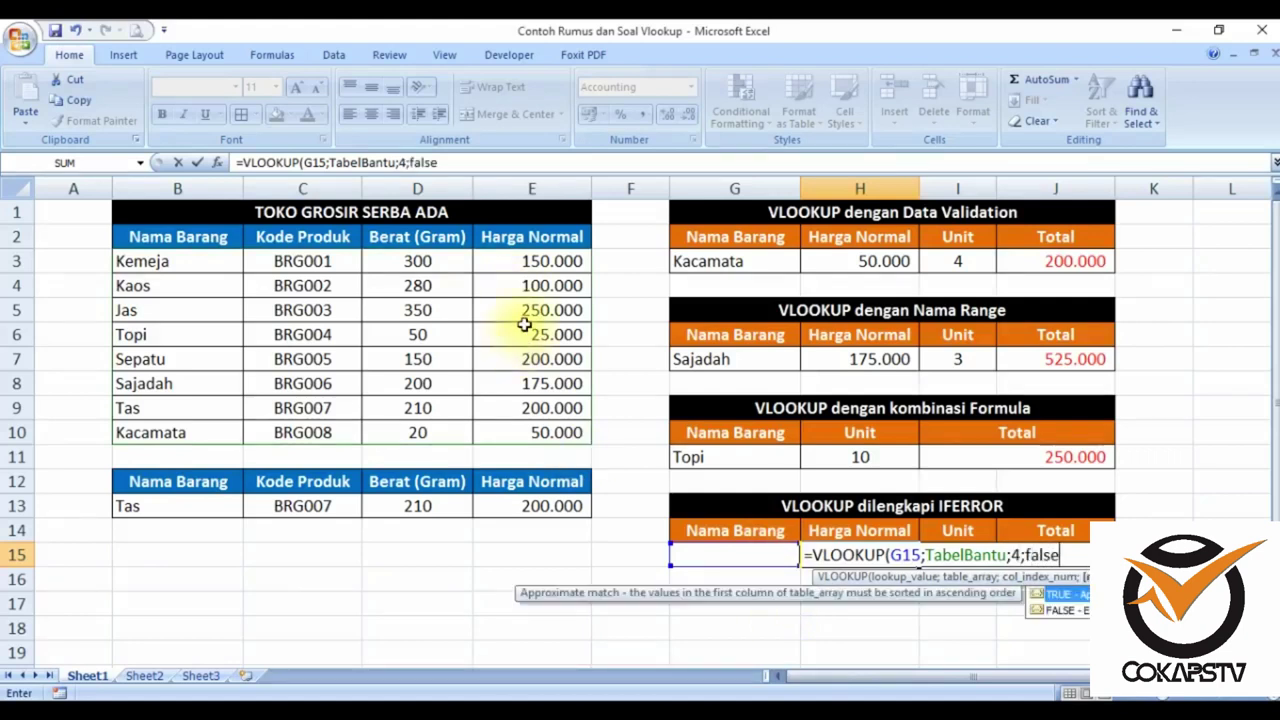
{"action": "type", "text": ")"}
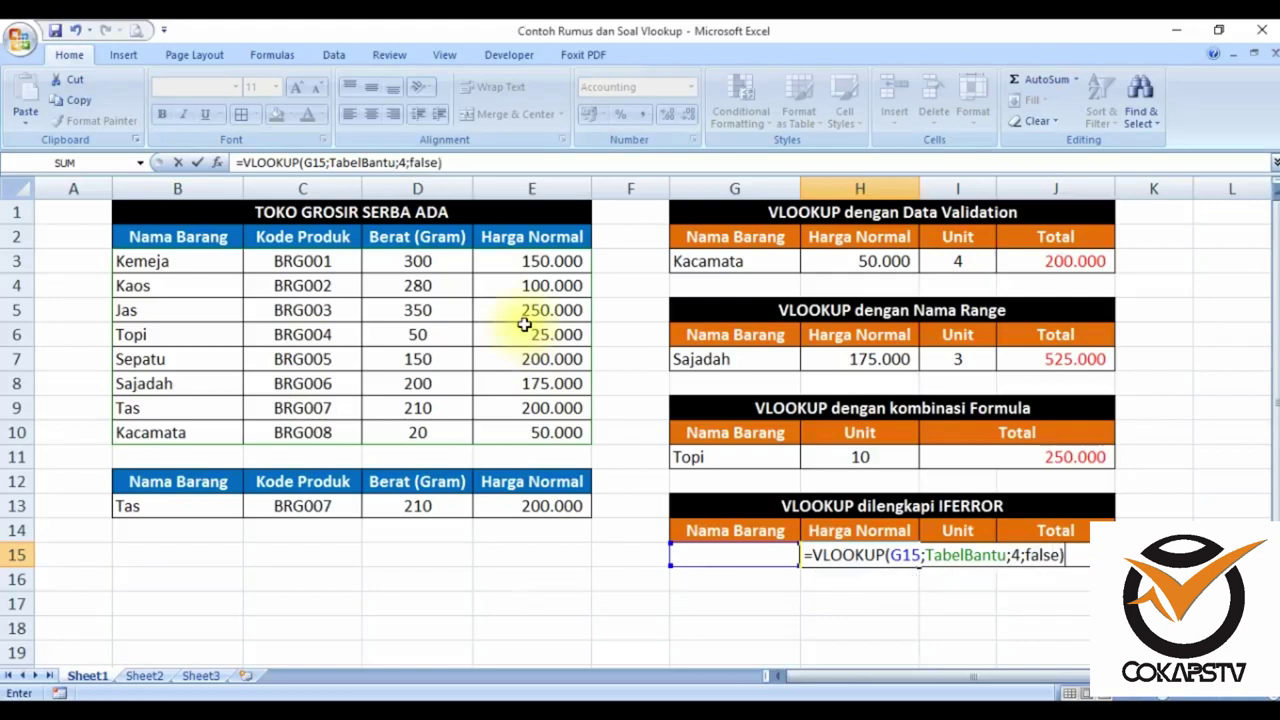
{"action": "key", "text": "Return"}
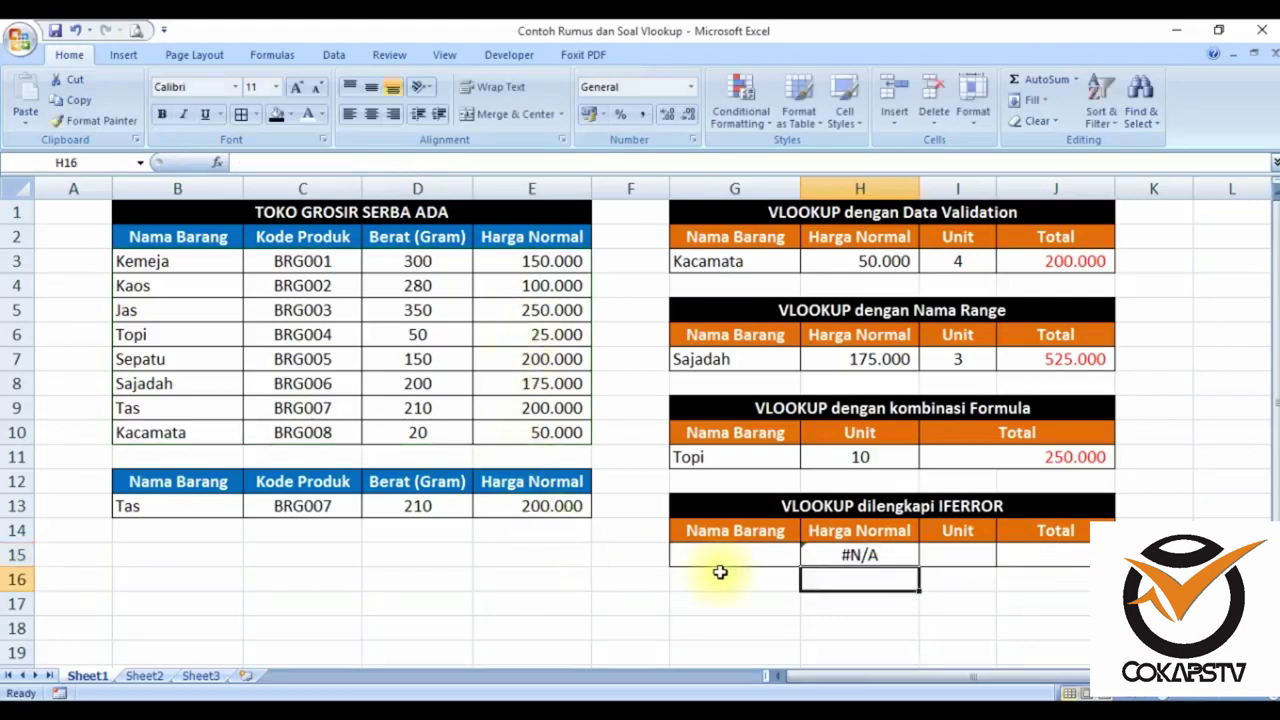
{"action": "left_click", "coordinate": [760, 556]}
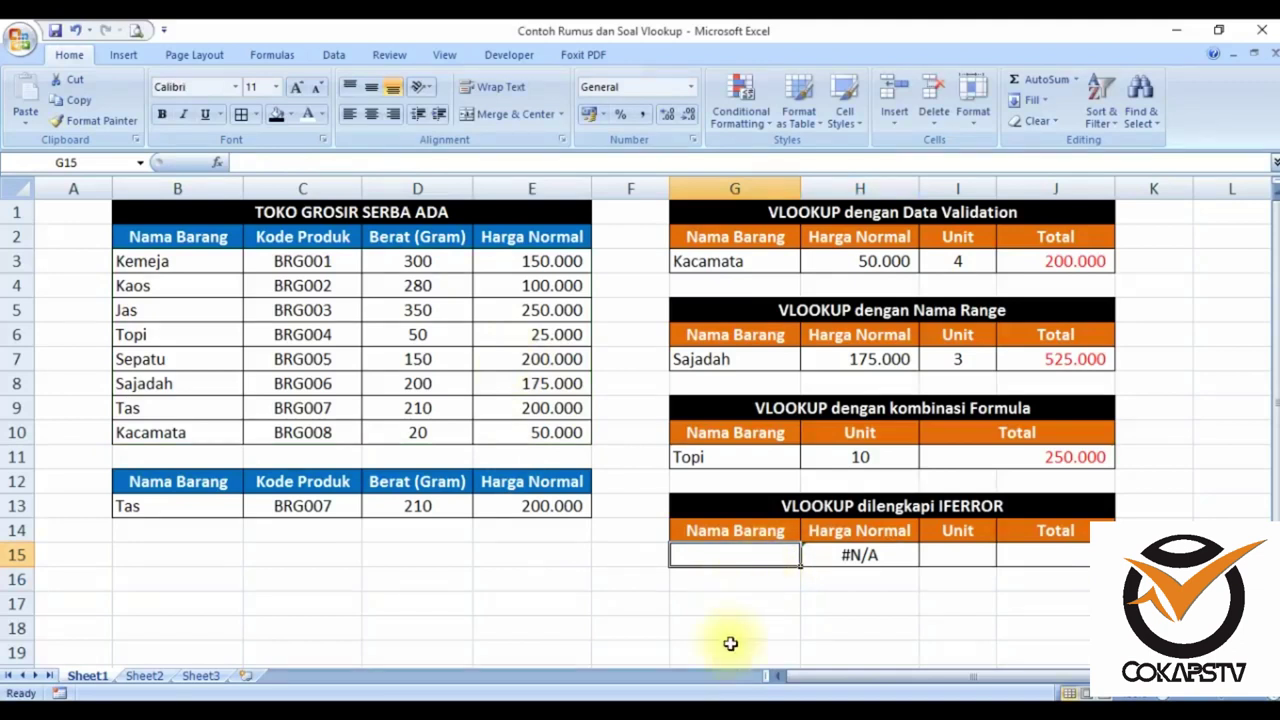
Step: Type the made-up item name asas into G15, leaving H15 showing #N/A
{"action": "type", "text": "asas"}
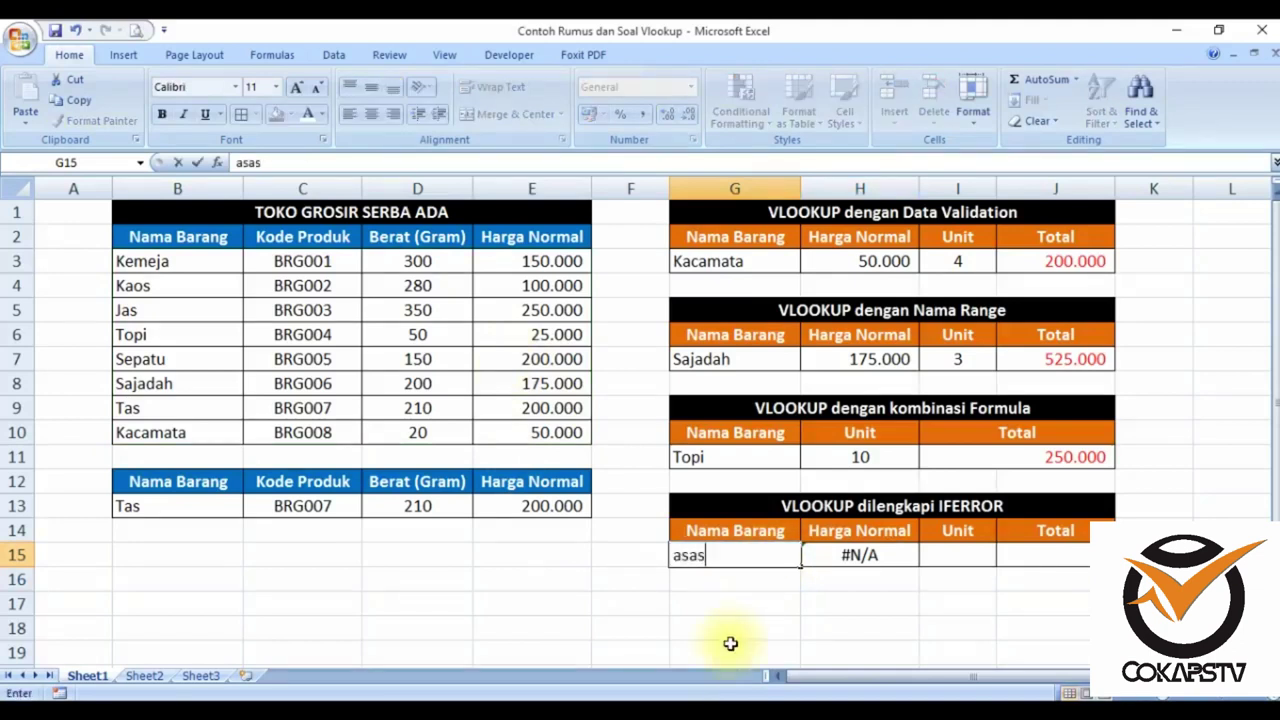
{"action": "key", "text": "Return"}
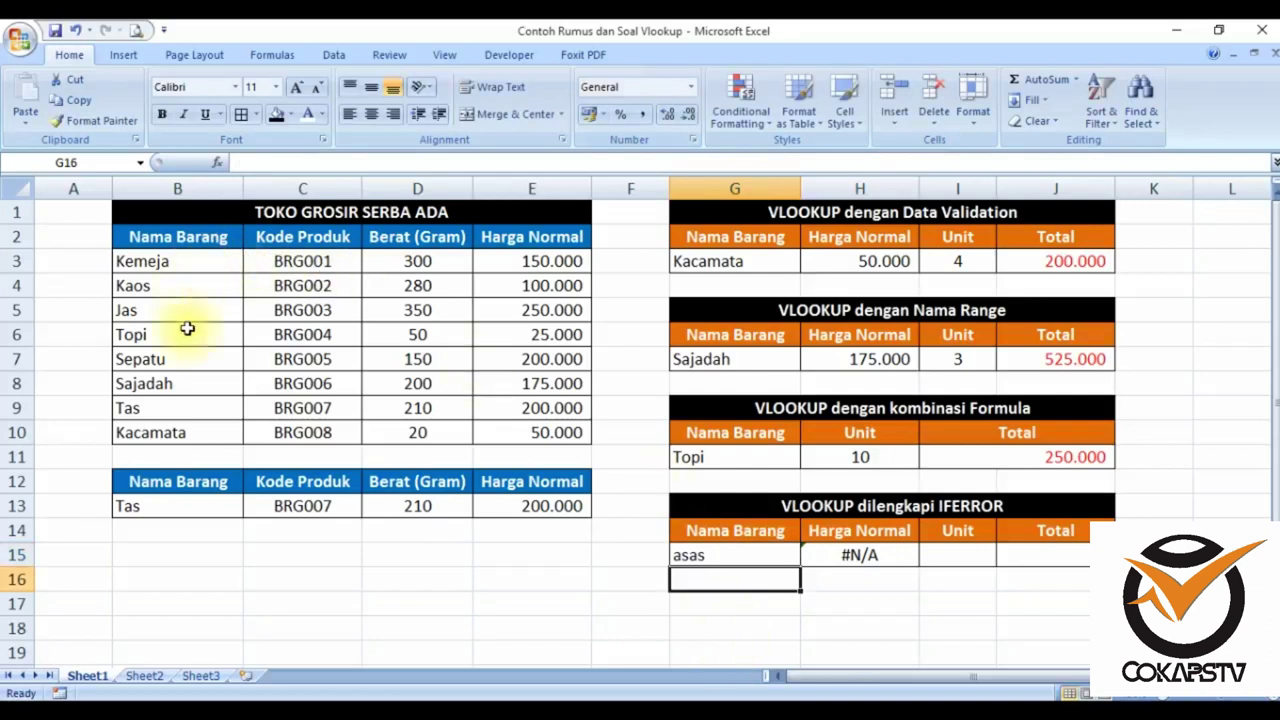
{"action": "left_click", "coordinate": [863, 556]}
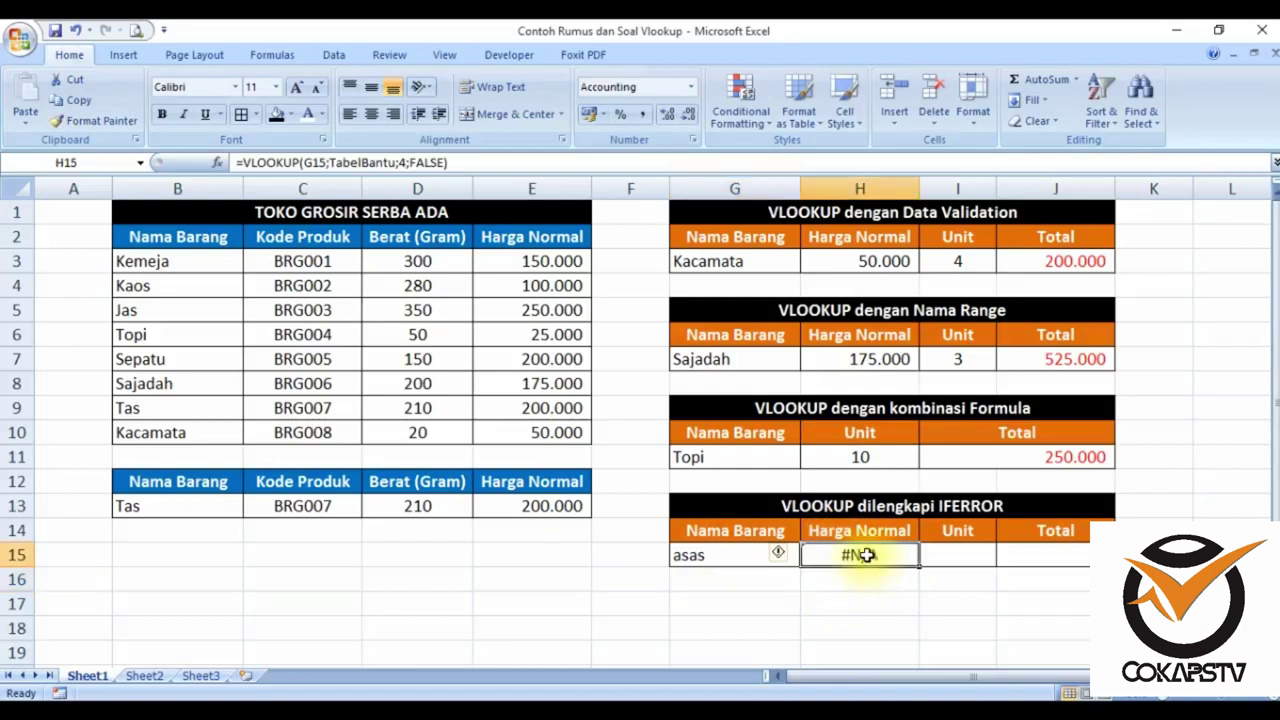
Step: Wrap H15's lookup in IFERROR with the fallback text "Data Tidak Ada"
{"action": "double_click", "coordinate": [863, 556]}
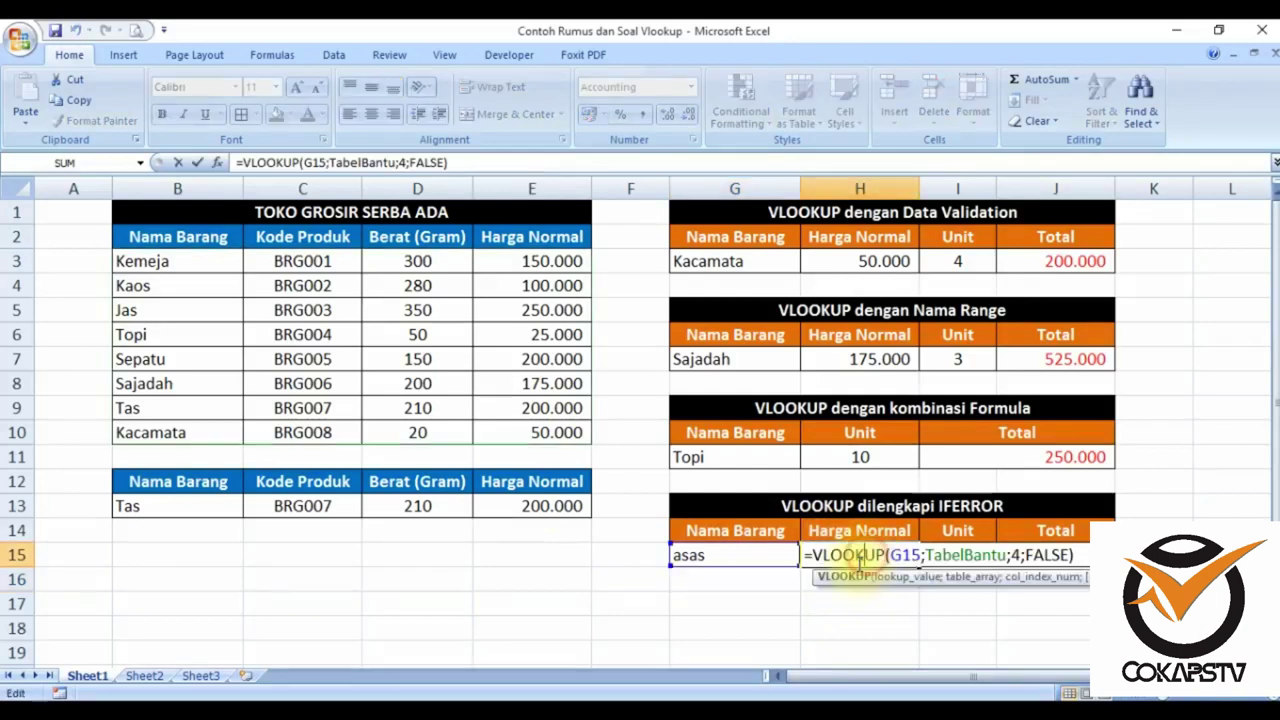
{"action": "left_click", "coordinate": [811, 555]}
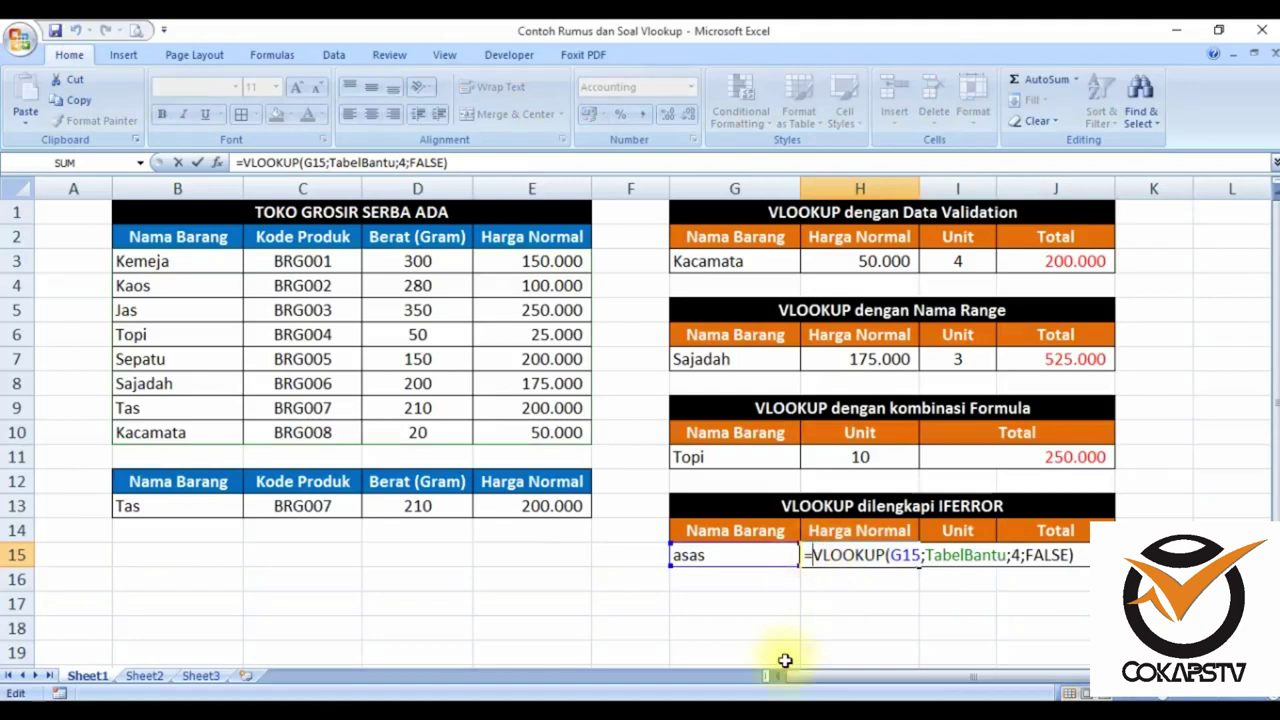
{"action": "type", "text": "IFERROR("}
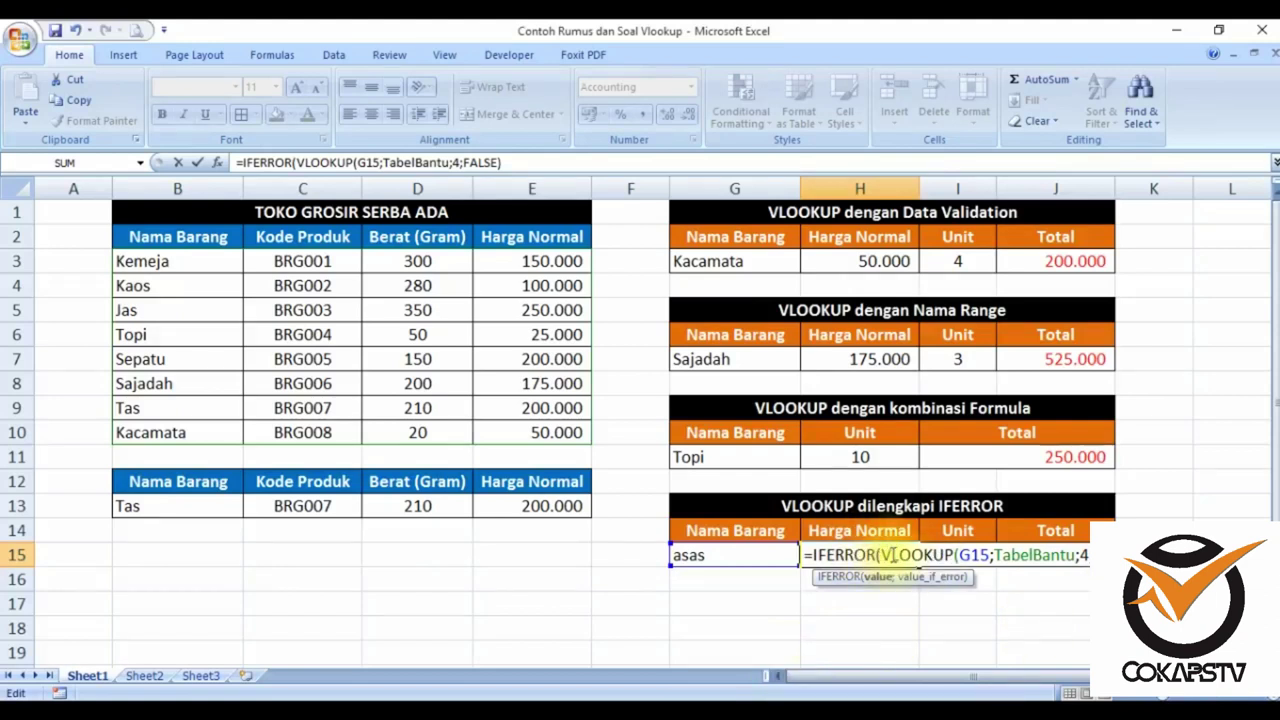
{"action": "left_click", "coordinate": [881, 555]}
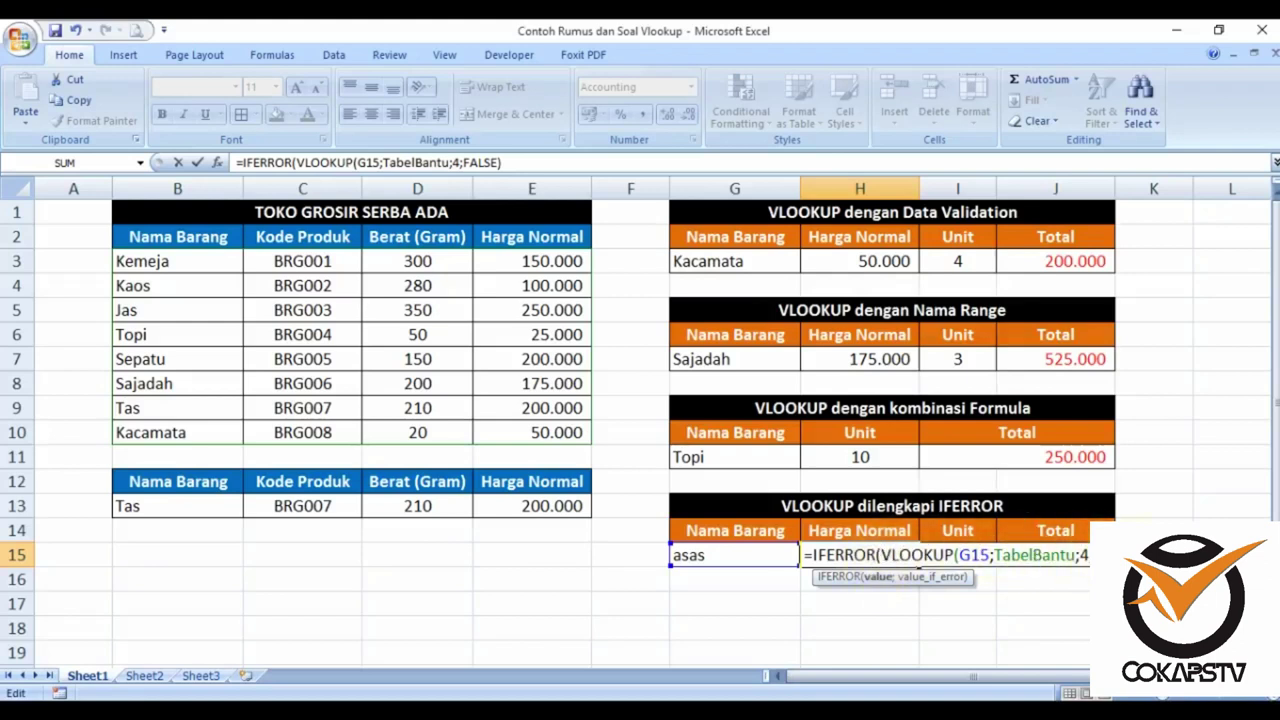
{"action": "type", "text": ";\""}
{"action": "type", "text": "Data Tidak Ada\""}
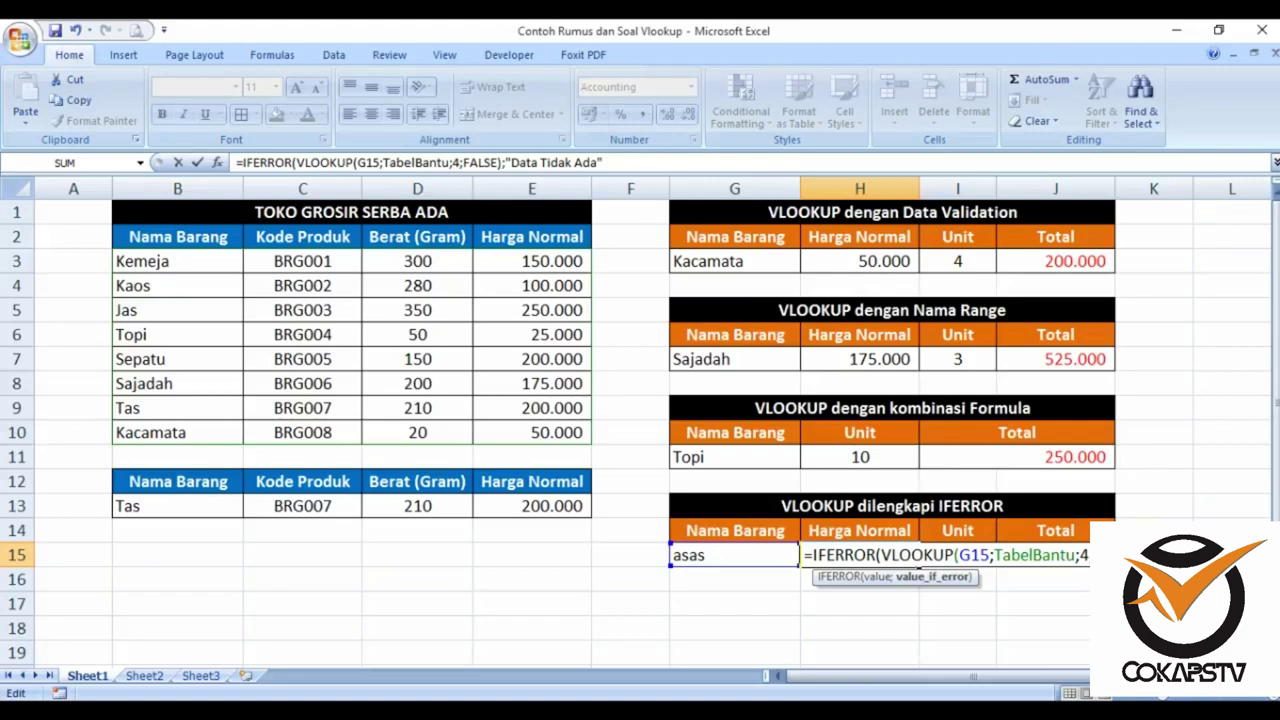
{"action": "type", "text": ")"}
{"action": "key", "text": "Return"}
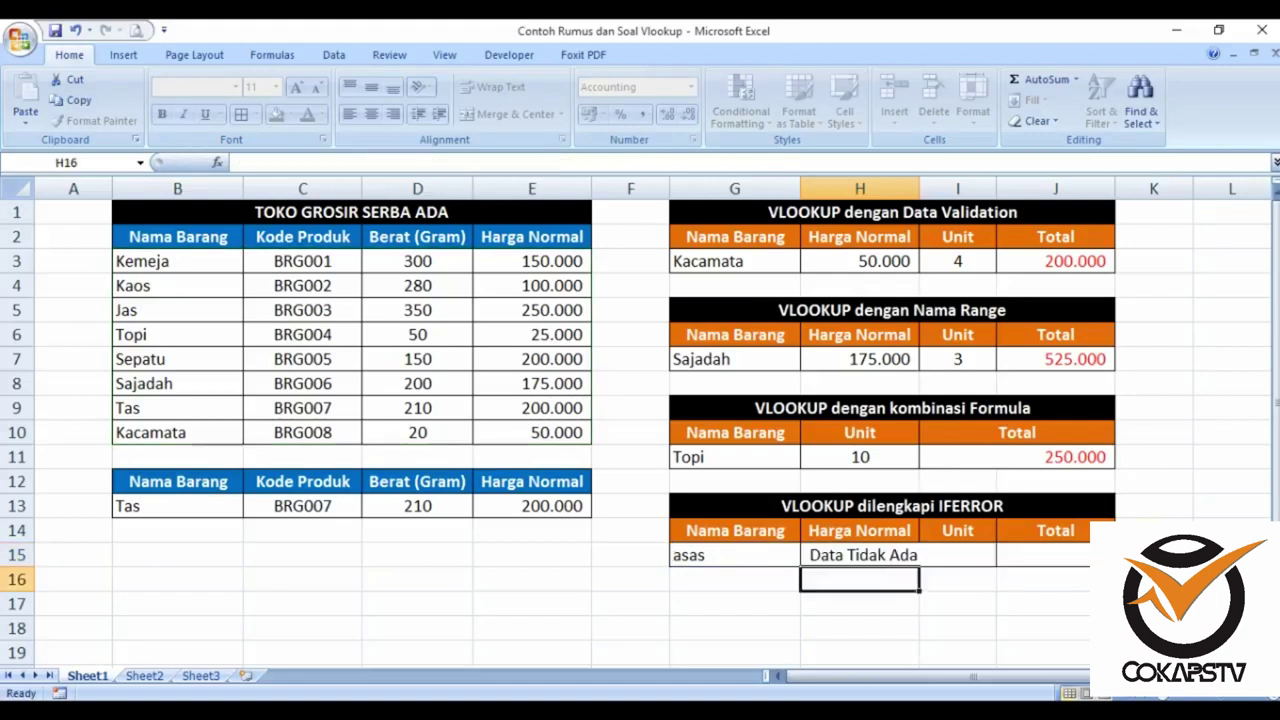
{"action": "left_click", "coordinate": [930, 605]}
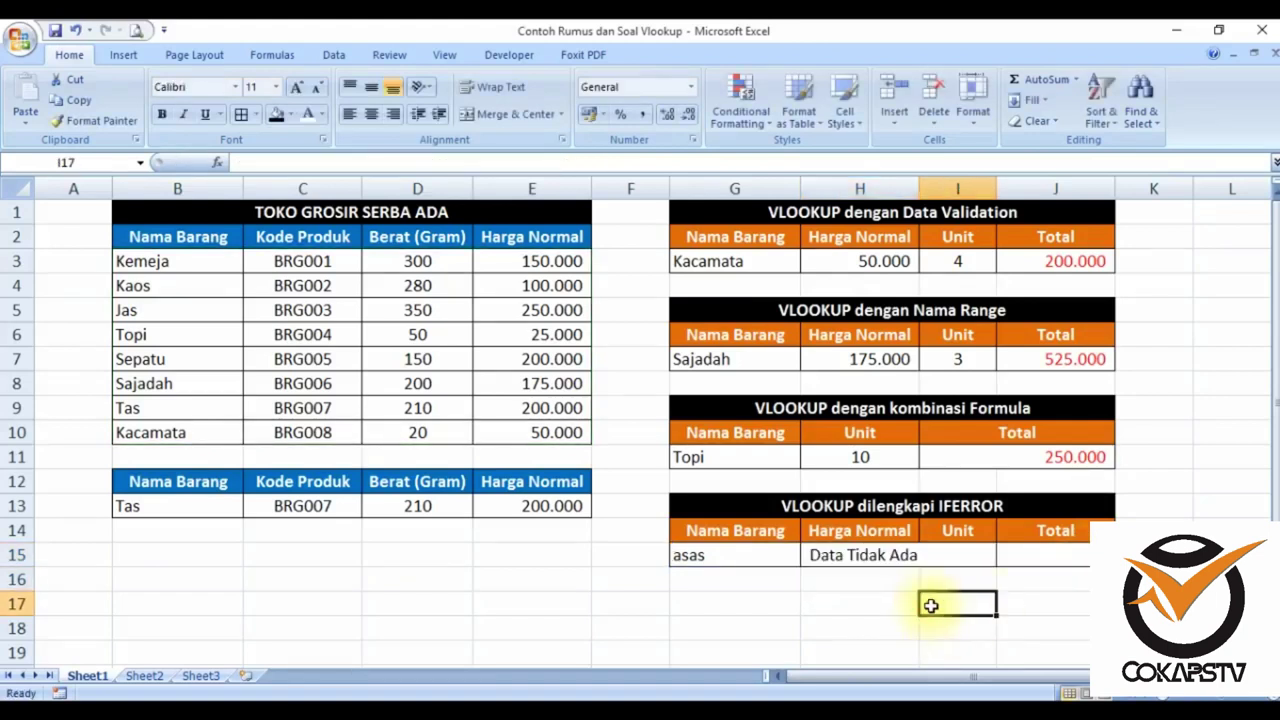
{"action": "left_click", "coordinate": [857, 553]}
Step: Test a dummy item name in G15, then clear G15's contents
{"action": "left_click", "coordinate": [760, 557]}
{"action": "type", "text": "fdfdsf"}
{"action": "key", "text": "Return"}
{"action": "key", "text": "Up"}
{"action": "key", "text": "Delete"}
{"action": "key", "text": "Up"}
{"action": "key", "text": "Right"}
{"action": "key", "text": "Down"}
{"action": "key", "text": "Left"}
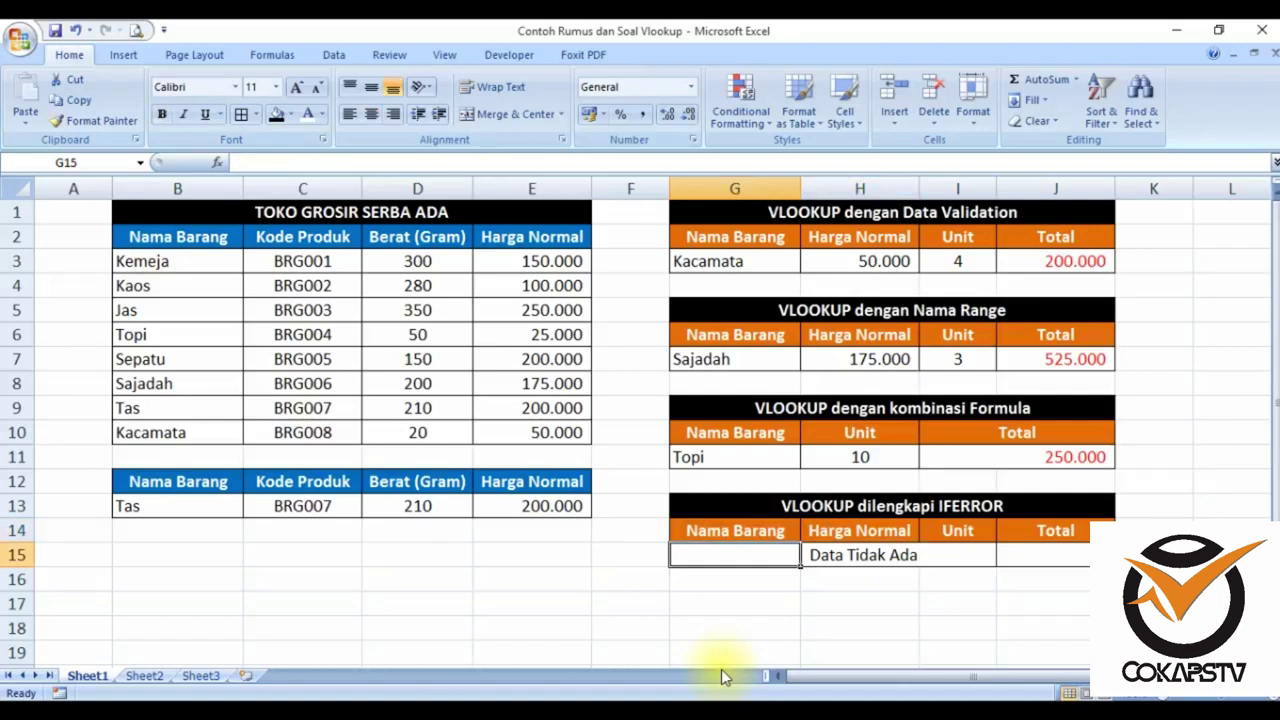
Step: Enter Kaos as the item name in G15
{"action": "type", "text": "Kaos"}
{"action": "key", "text": "Return"}
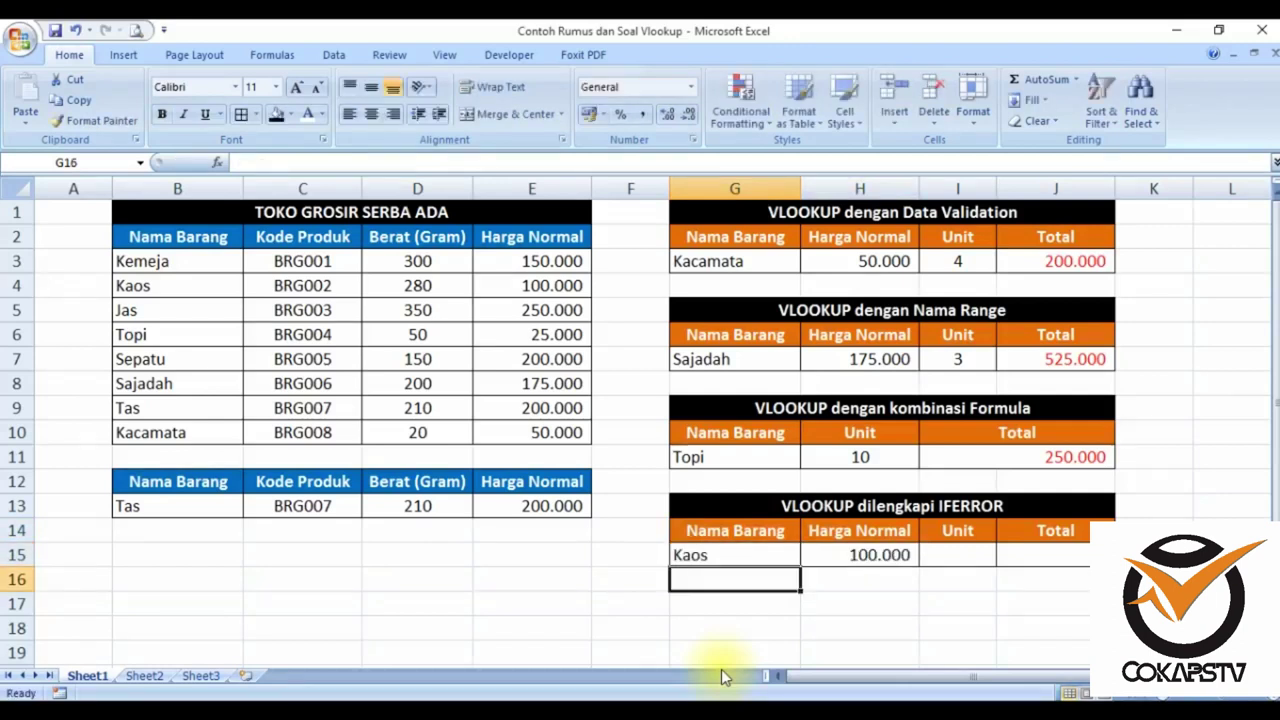
{"action": "left_click", "coordinate": [941, 632]}
Step: Make the Total in J15 the formula =H15*I15
{"action": "left_click", "coordinate": [1003, 552]}
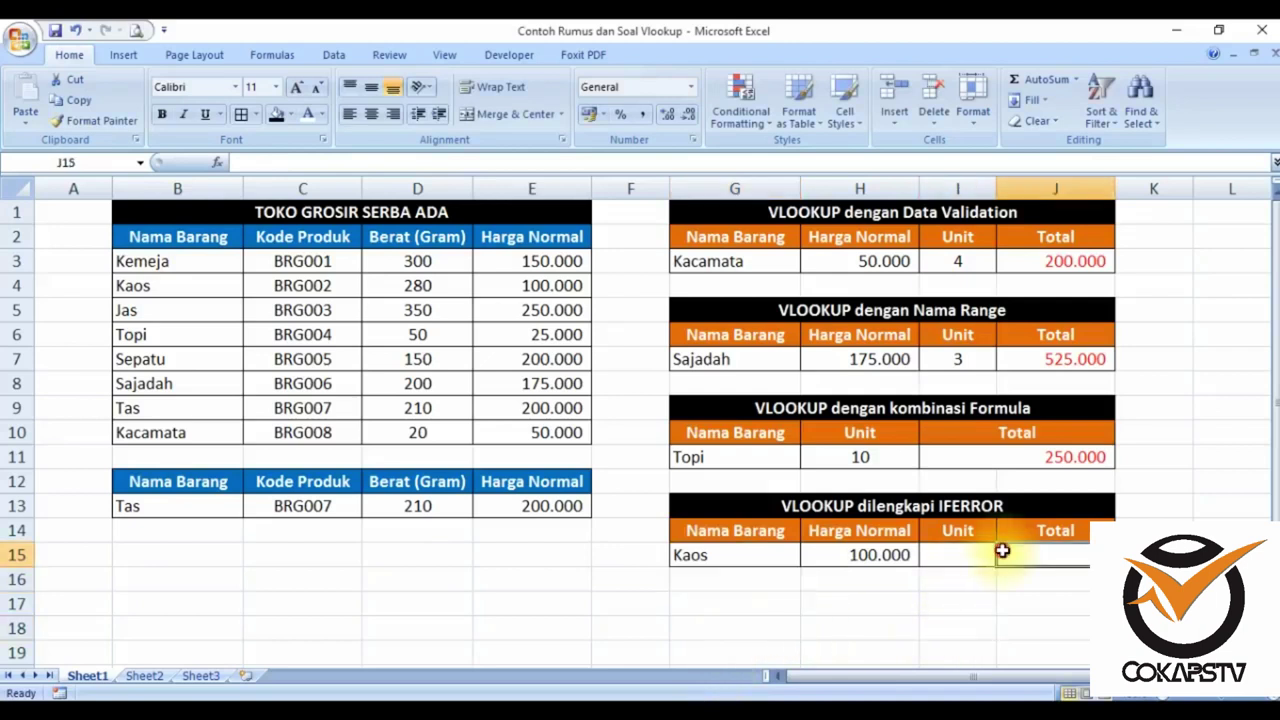
{"action": "type", "text": "="}
{"action": "left_click", "coordinate": [837, 557]}
{"action": "type", "text": "*"}
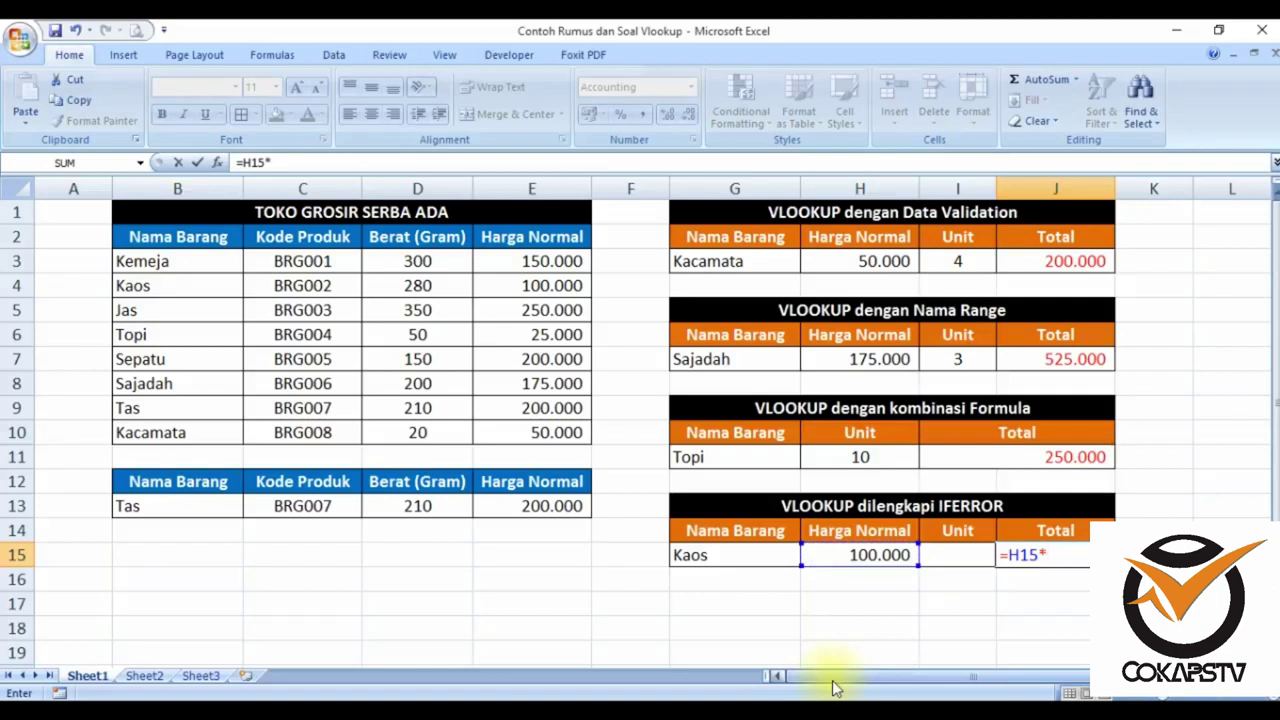
{"action": "left_click", "coordinate": [951, 560]}
{"action": "key", "text": "Return"}
Step: Set the Unit in I15 to 8 and change the item in G15 to Sepatu
{"action": "left_click", "coordinate": [952, 563]}
{"action": "type", "text": "8"}
{"action": "key", "text": "Return"}
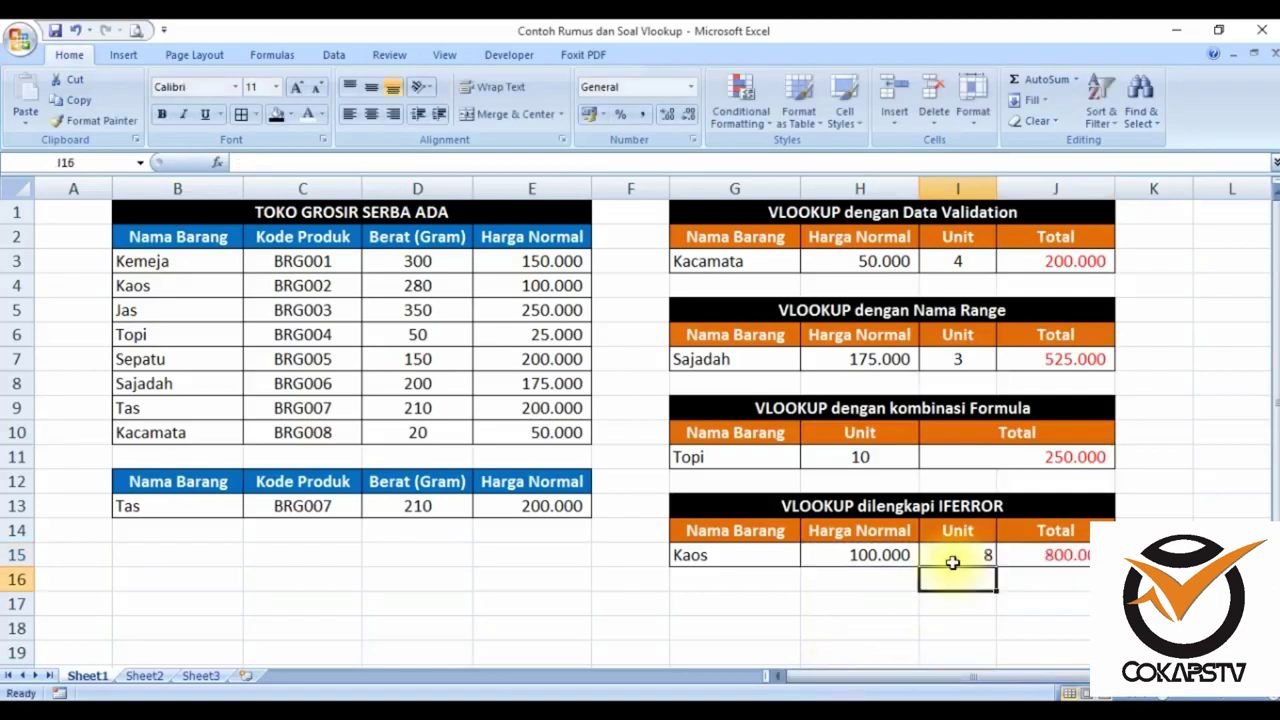
{"action": "key", "text": "Up"}
{"action": "key", "text": "Left"}
{"action": "key", "text": "Left"}
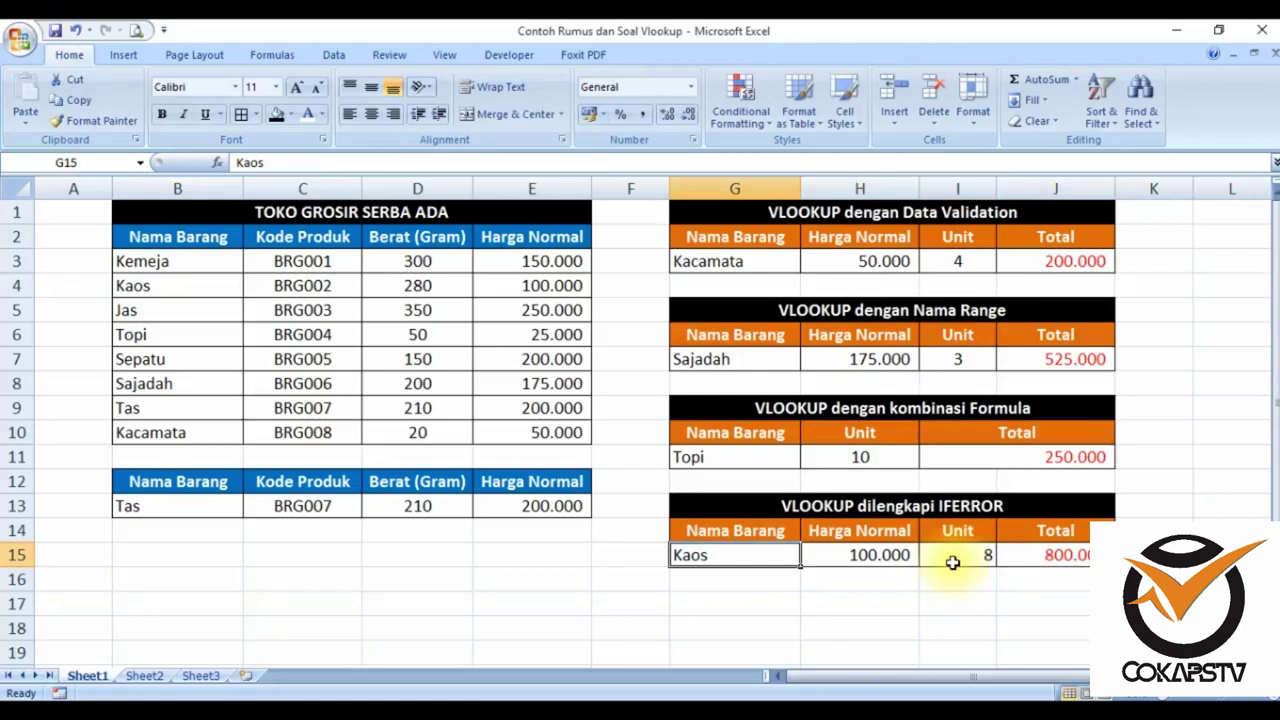
{"action": "type", "text": "Sepatu"}
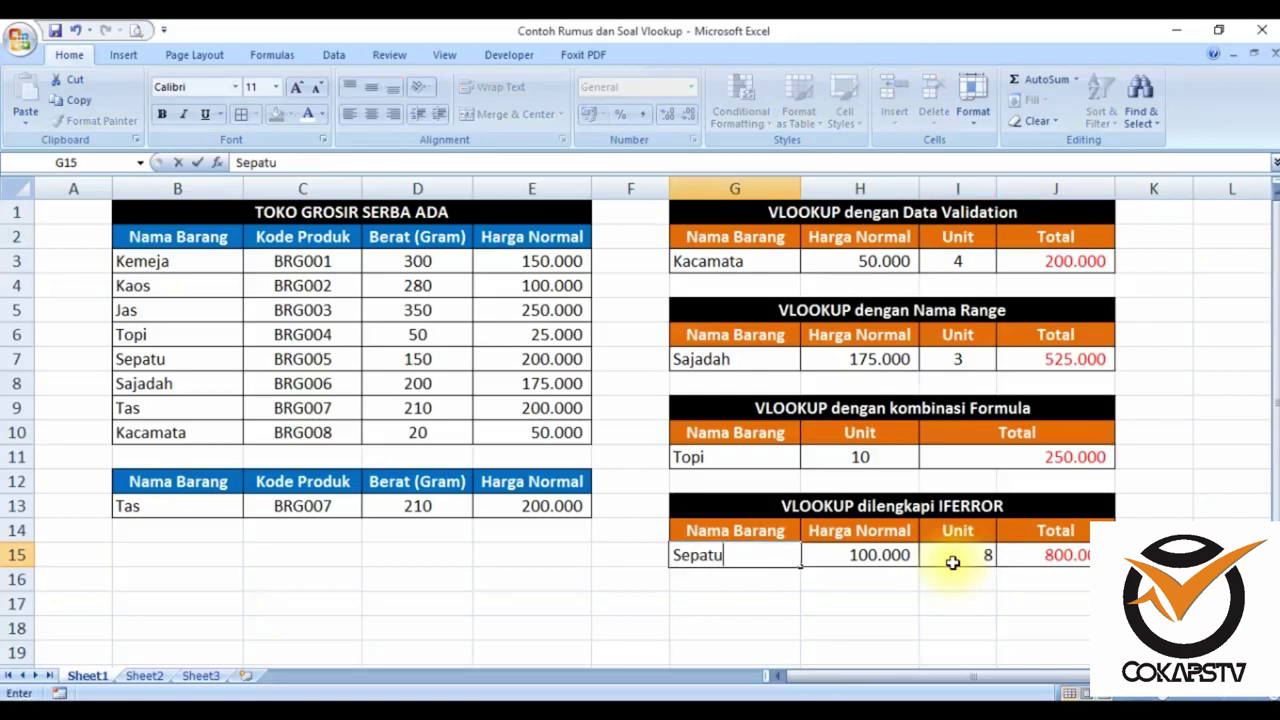
{"action": "key", "text": "Return"}
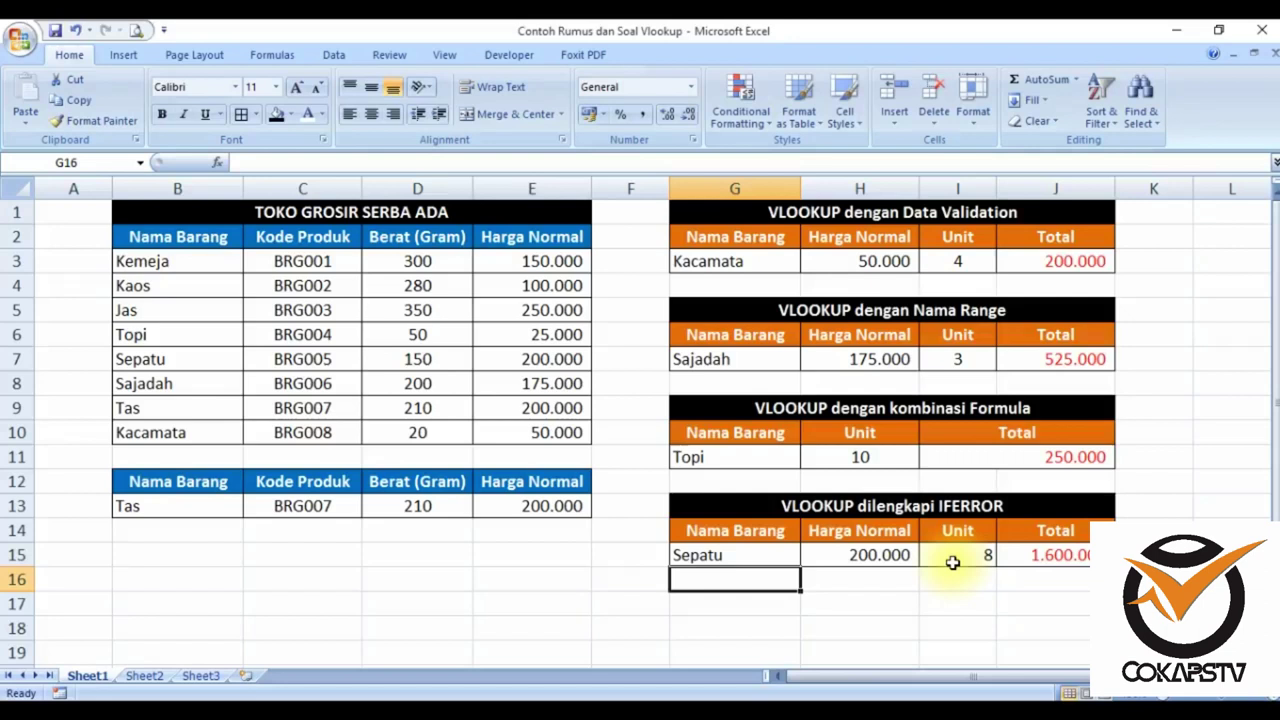
{"action": "left_click", "coordinate": [632, 382]}
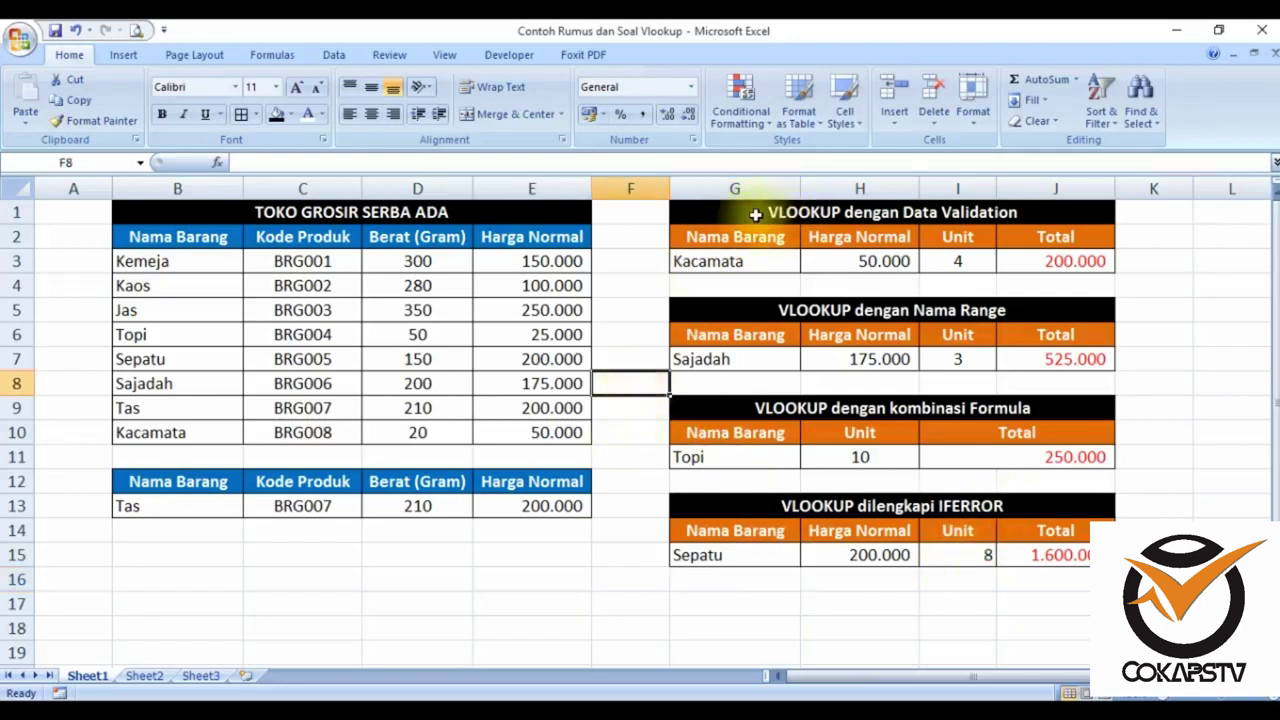
{"action": "left_click", "coordinate": [632, 213]}
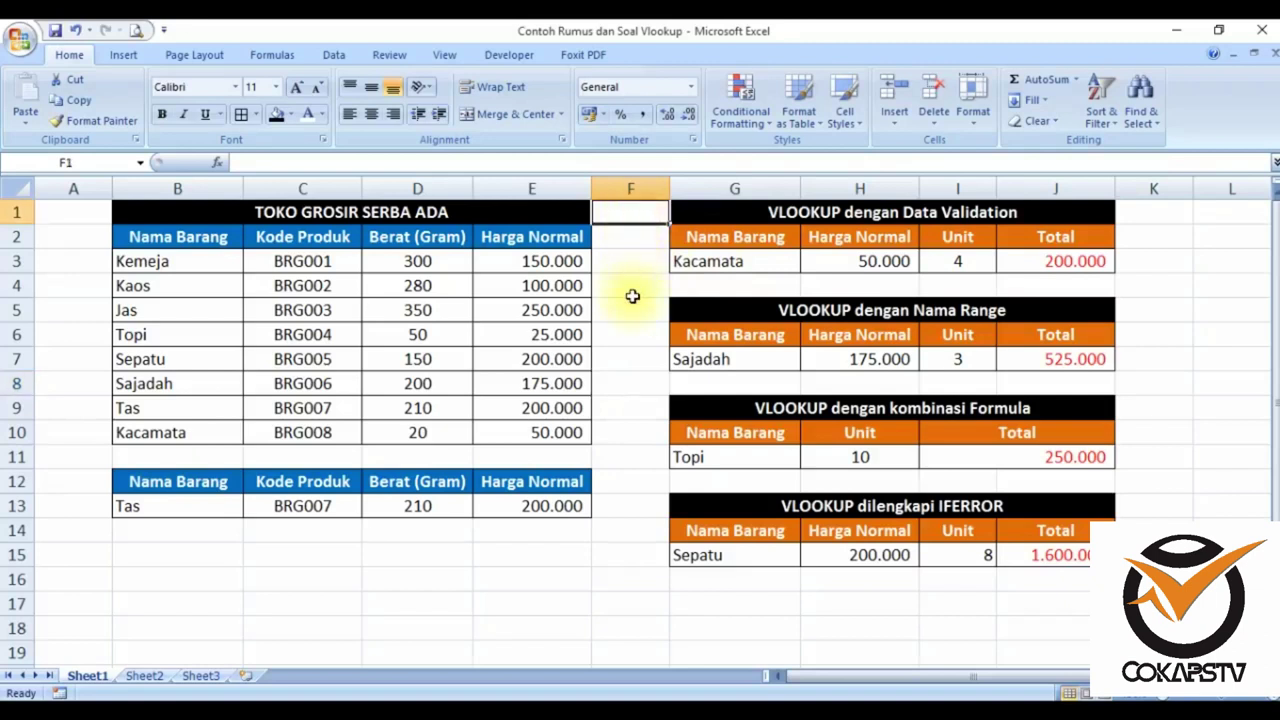
{"action": "key", "text": "ctrl+Home"}
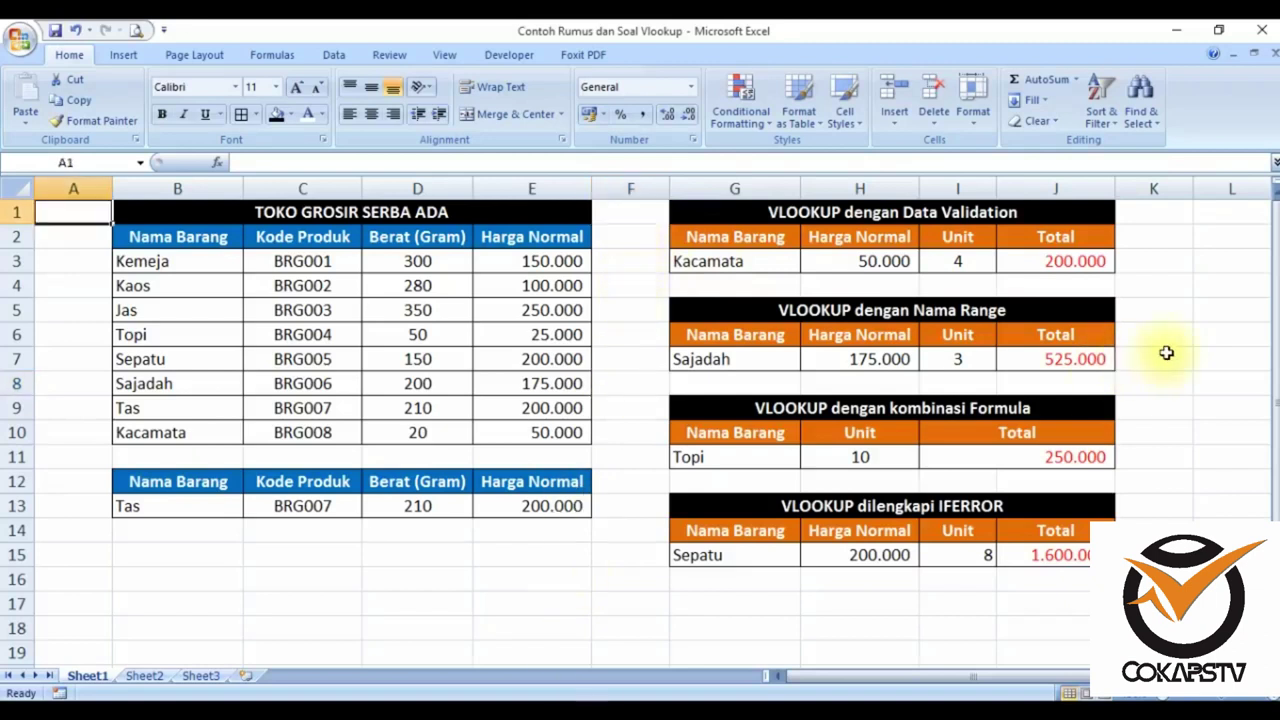